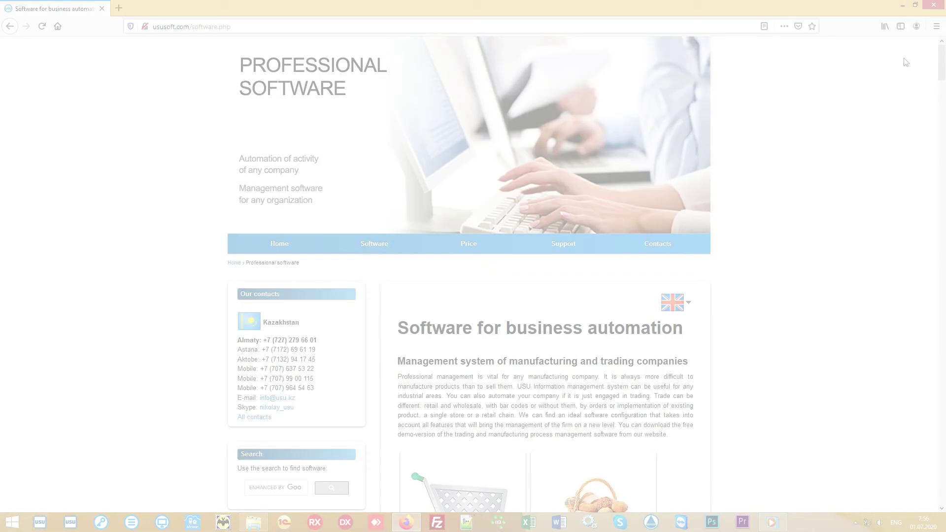
Scroll the ususoft.com software overview and open the Trading software page (trade.php)
mouse_move(942, 55)
left_mouse_down()
mouse_move(942, 446)
mouse_move(942, 37)
left_mouse_up()
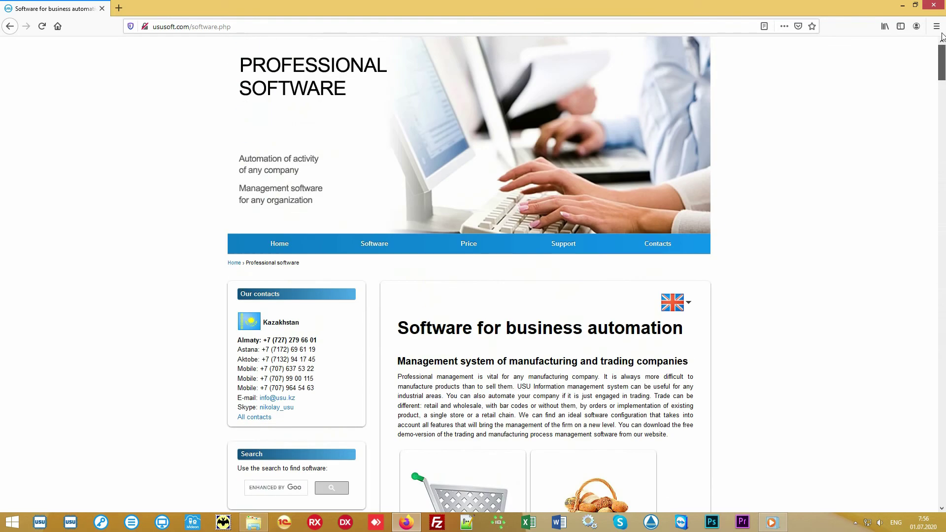
scroll(875, 150, "down", 4)
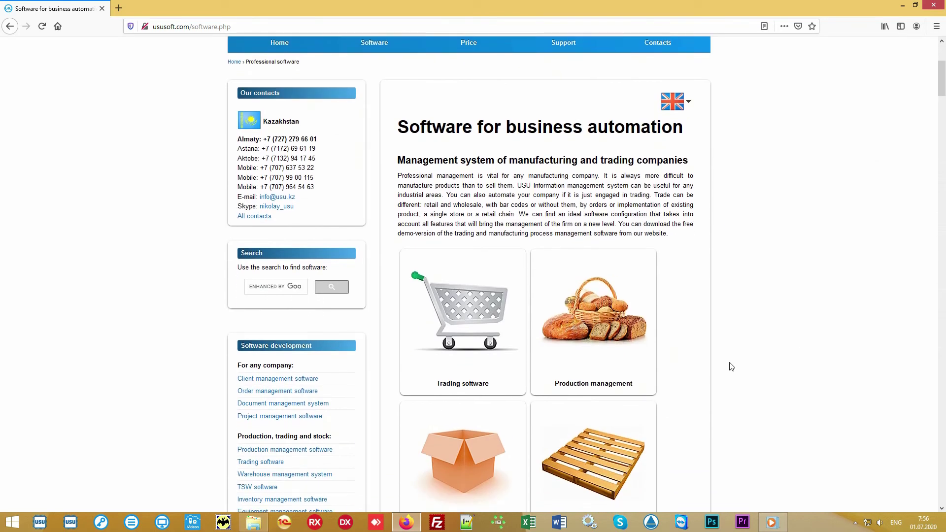
left_click(499, 267)
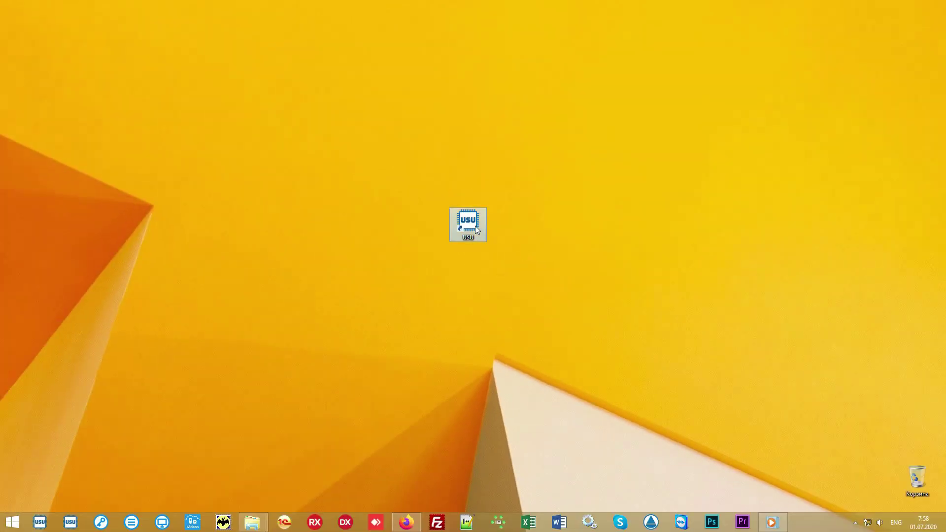
Launch USU from its desktop icon and fill in the user and password login fields
double_click(475, 226)
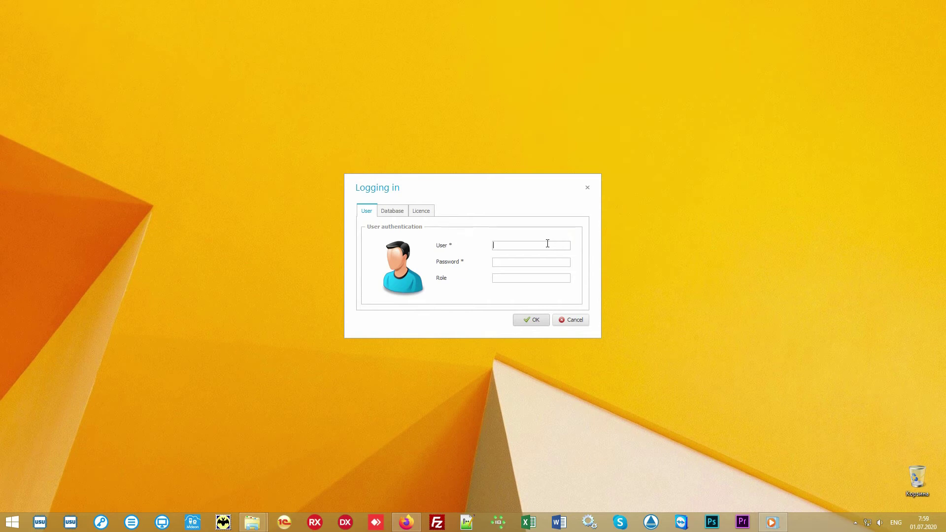
left_click(532, 261)
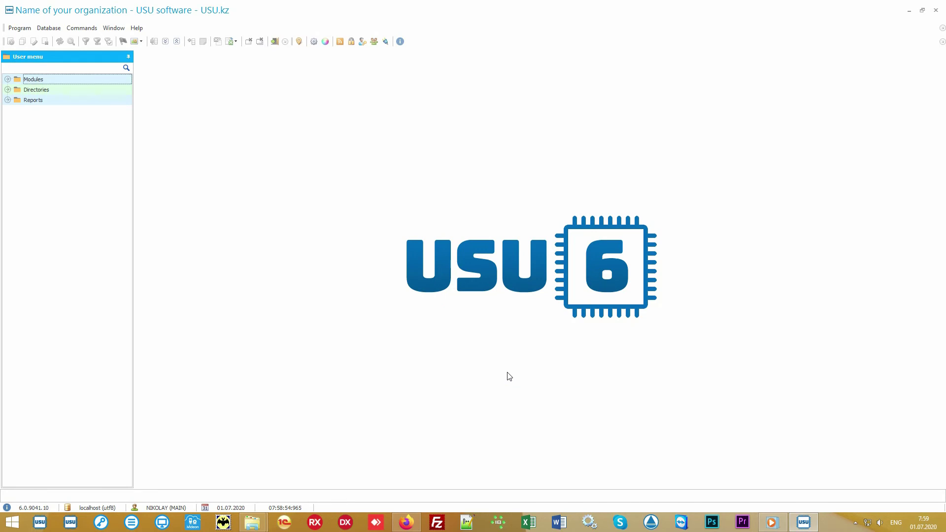
left_click(325, 41)
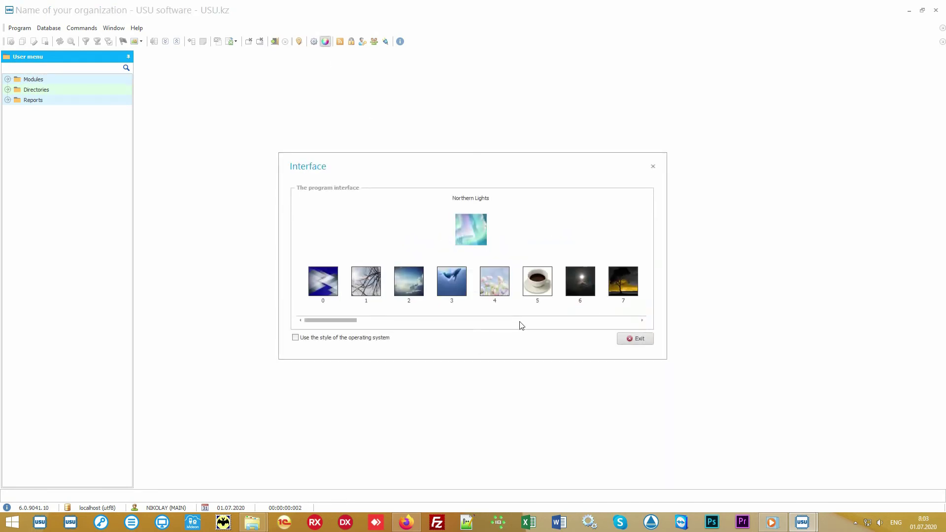
left_click(507, 278)
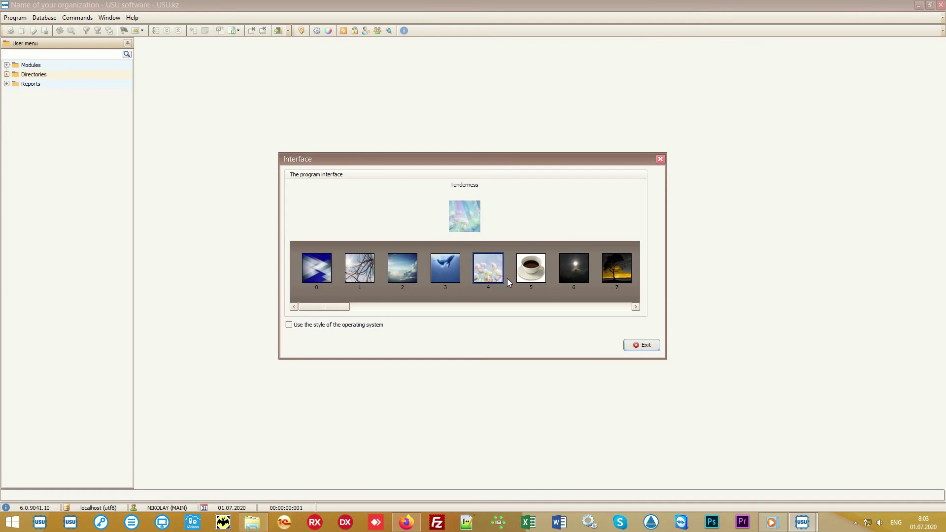
left_click(536, 264)
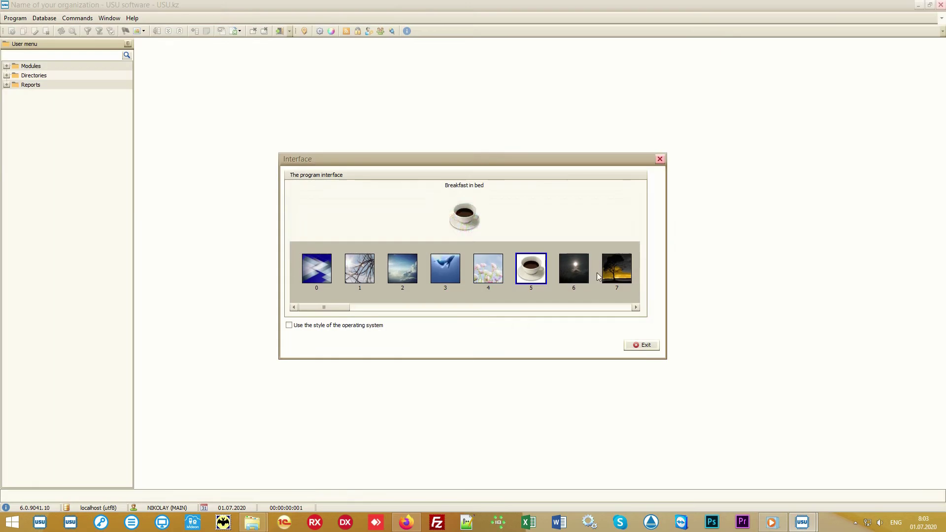
left_click(615, 267)
left_click_drag(338, 307, 585, 319)
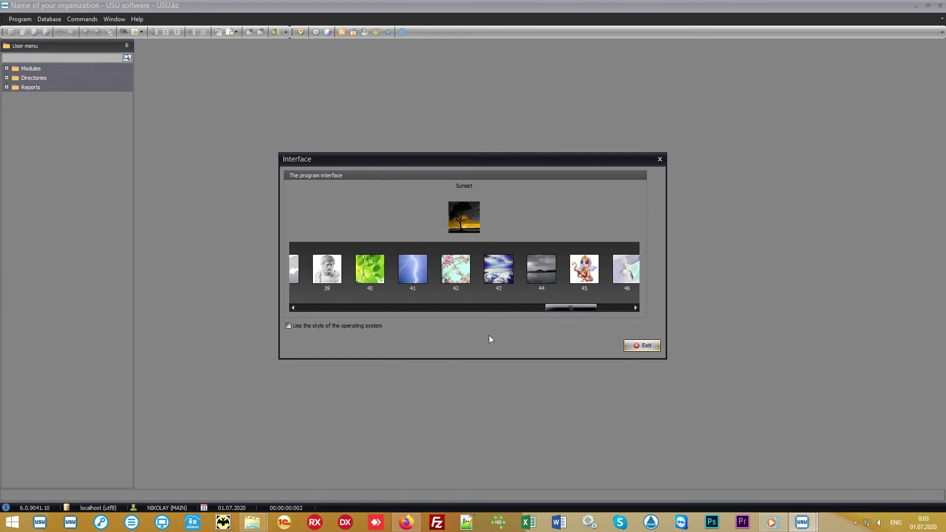
left_click(374, 267)
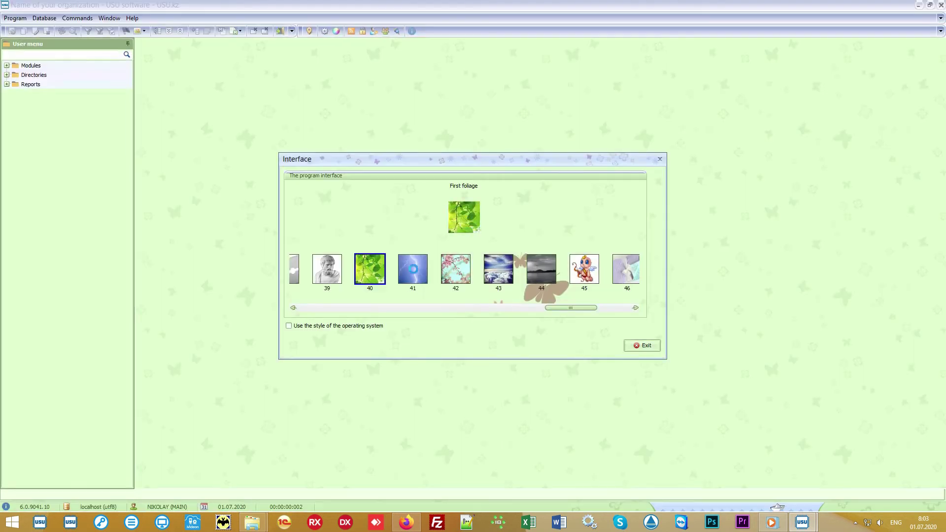
left_click(413, 269)
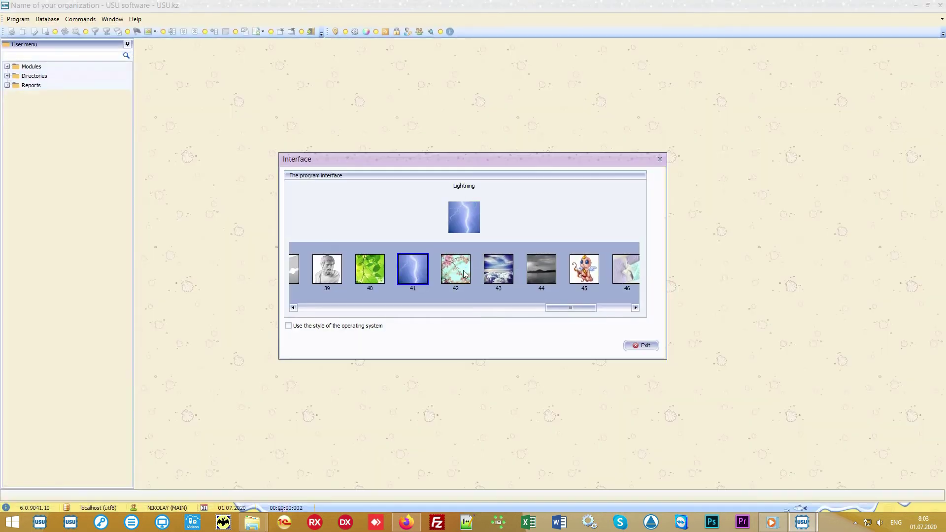
left_click(465, 274)
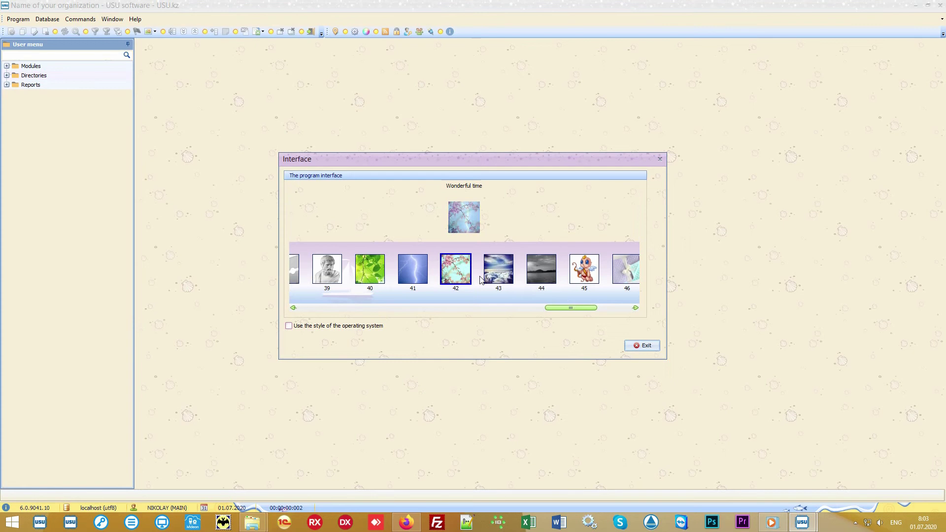
left_click(585, 273)
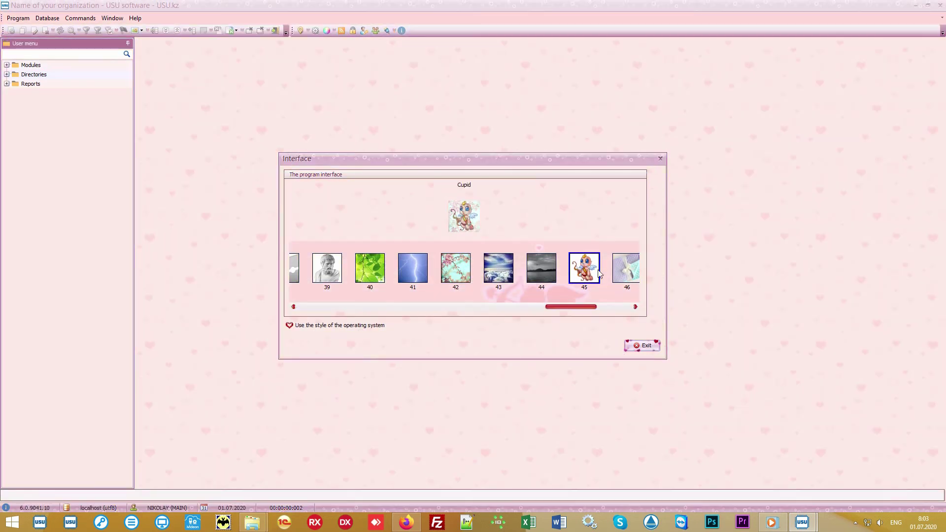
left_click(632, 272)
left_click_drag(580, 311, 619, 319)
left_click(617, 278)
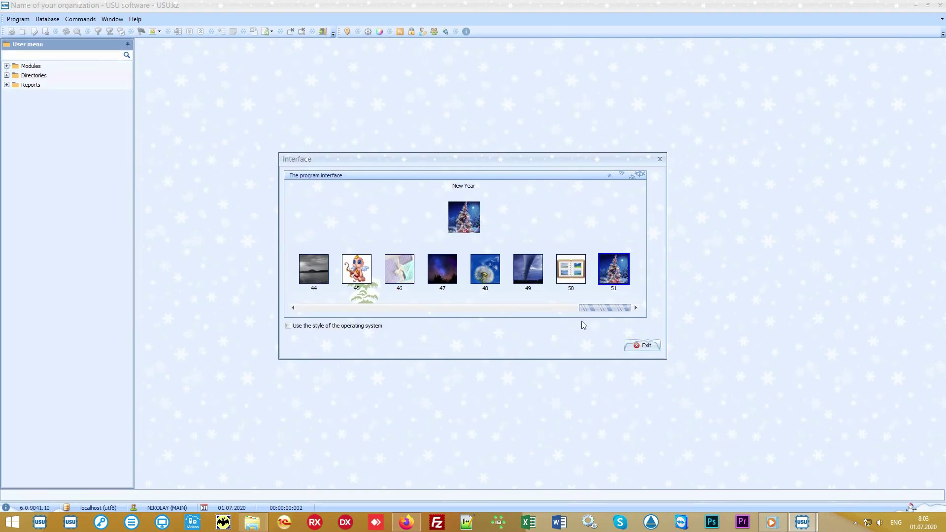
left_click_drag(598, 308, 418, 303)
left_click(397, 270)
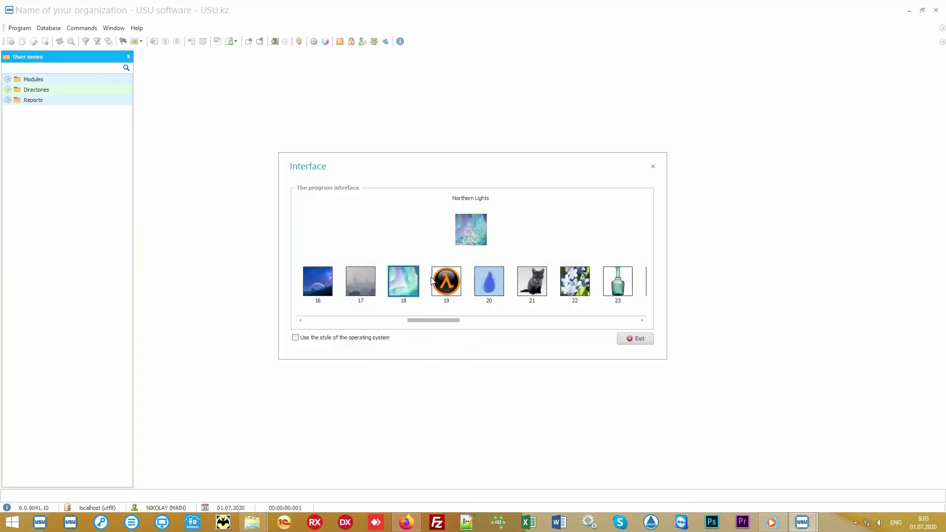
left_click(654, 170)
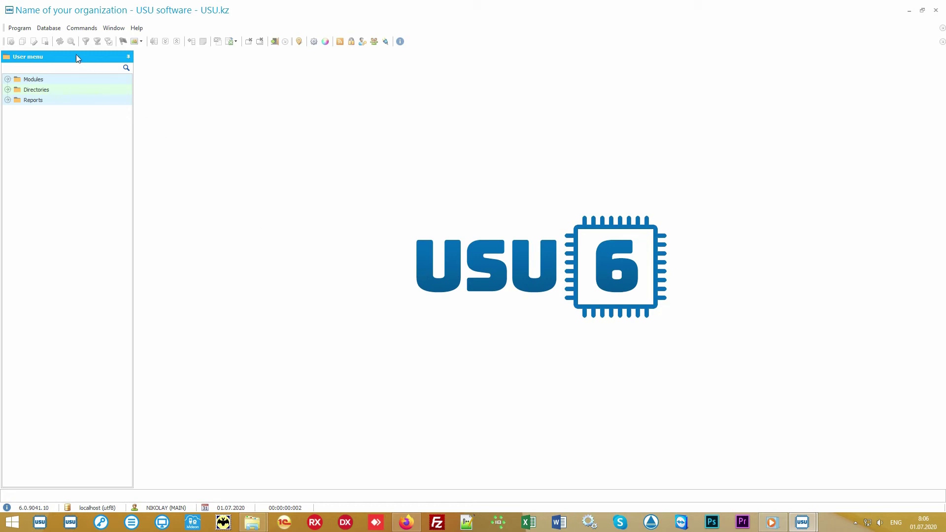
Browse the Modules, Directories and Reports sections of the User menu, then expand Directories
left_click(67, 80)
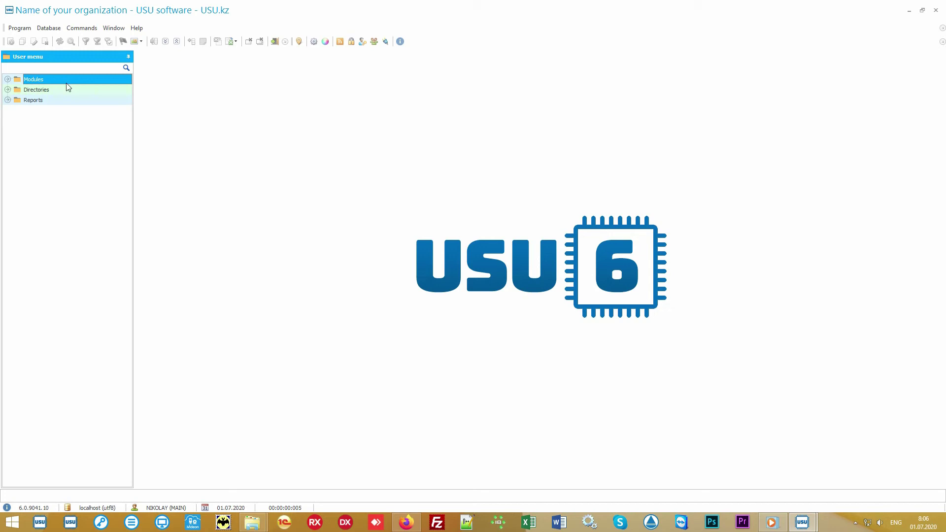
left_click(66, 90)
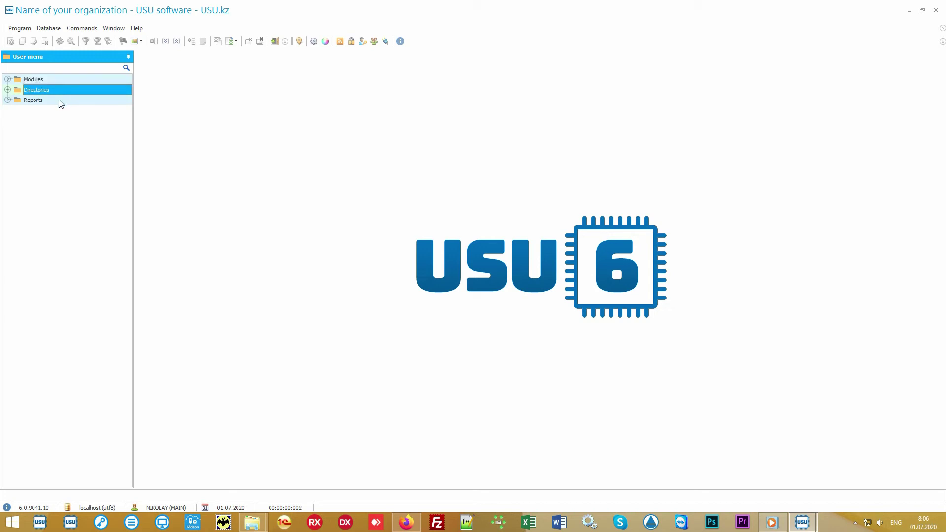
left_click(60, 101)
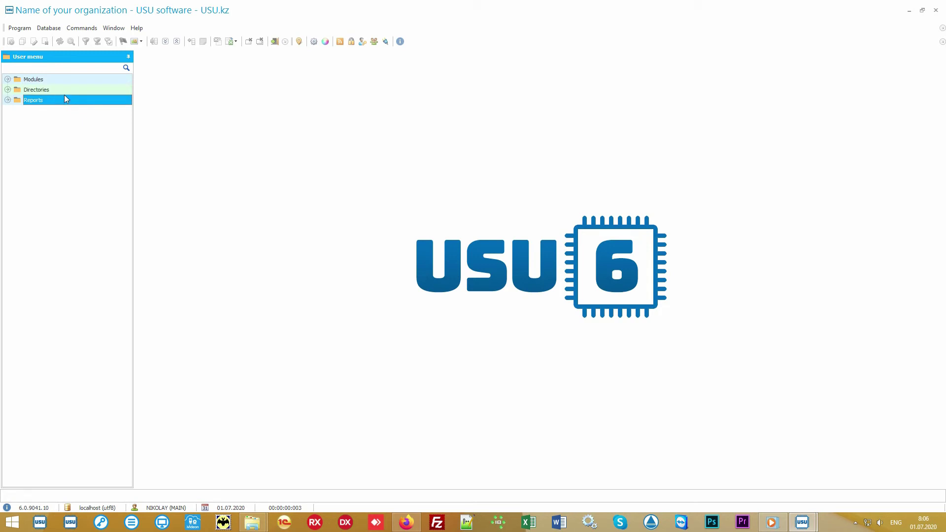
double_click(70, 89)
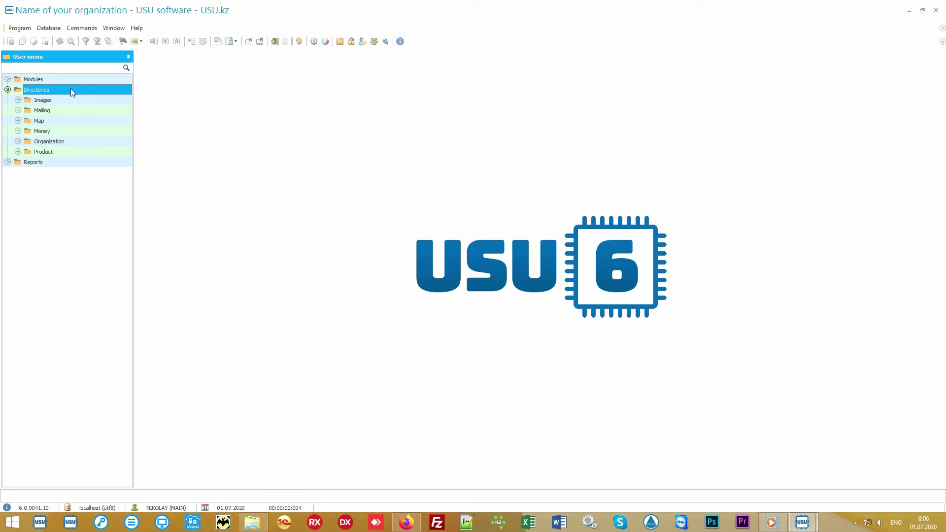
Open the Currencies and Payment options directories under Money
double_click(70, 131)
double_click(78, 154)
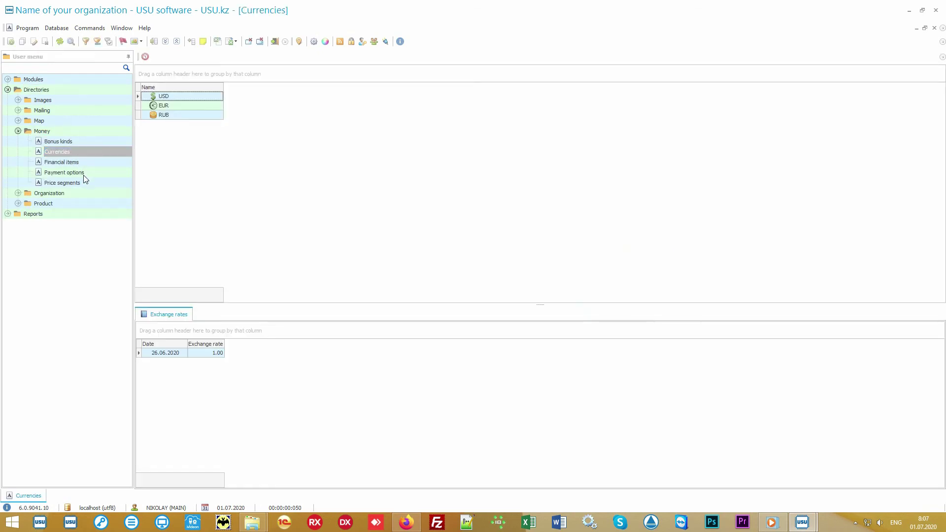
double_click(88, 173)
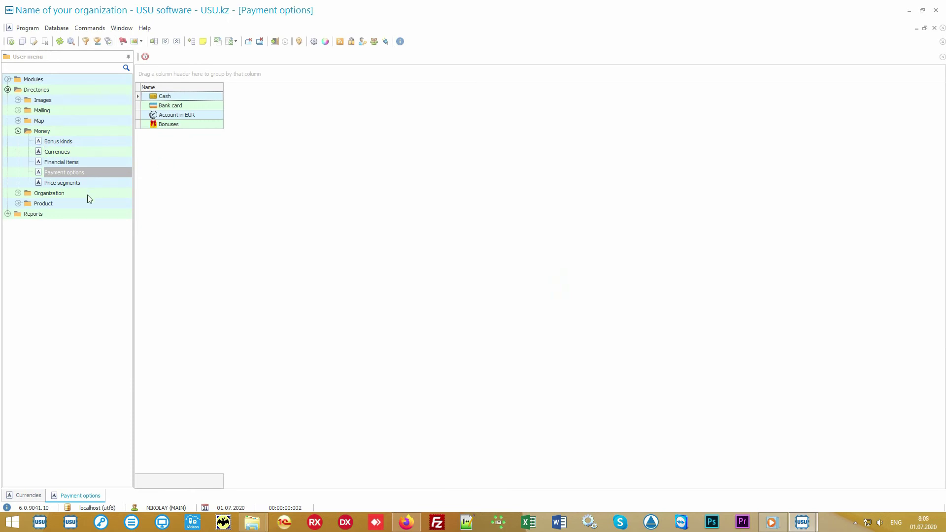
Open Departments and Employees under Organization, then Mailing templates under Mailing
double_click(87, 194)
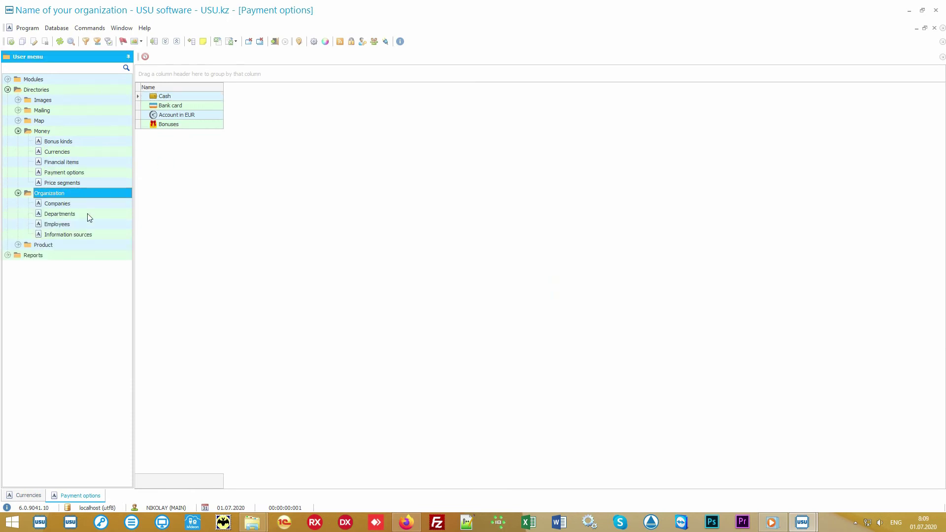
double_click(87, 214)
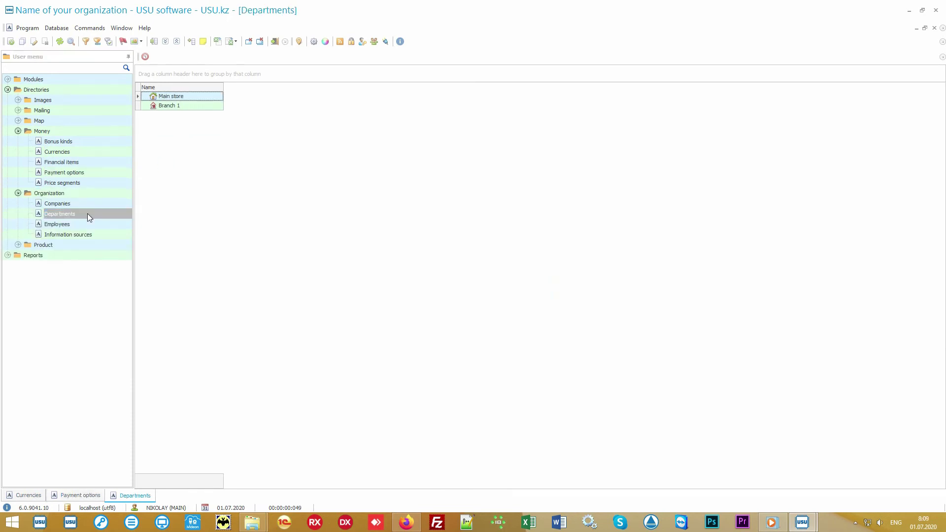
double_click(89, 224)
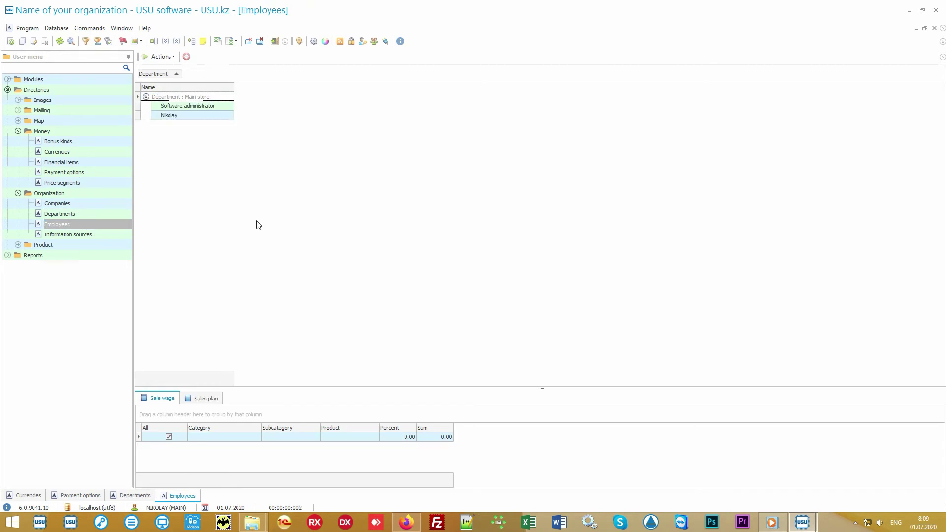
double_click(104, 111)
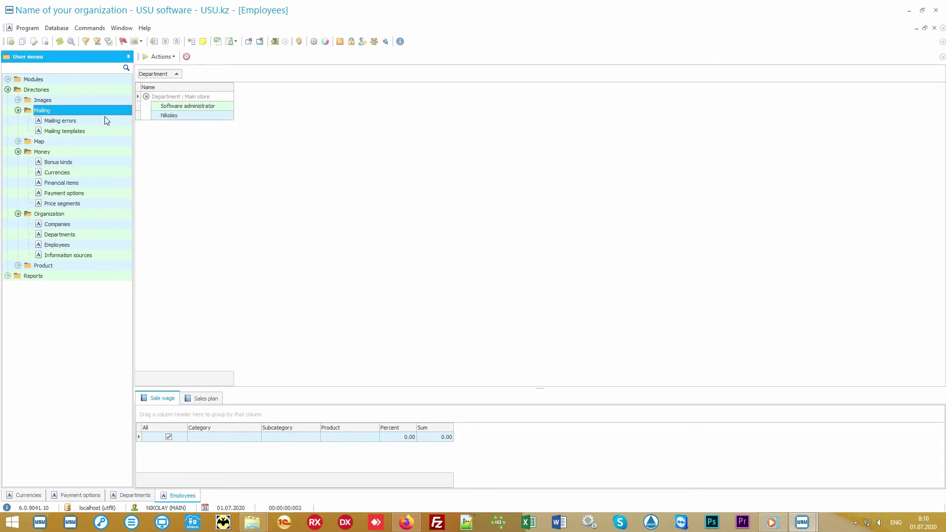
double_click(110, 132)
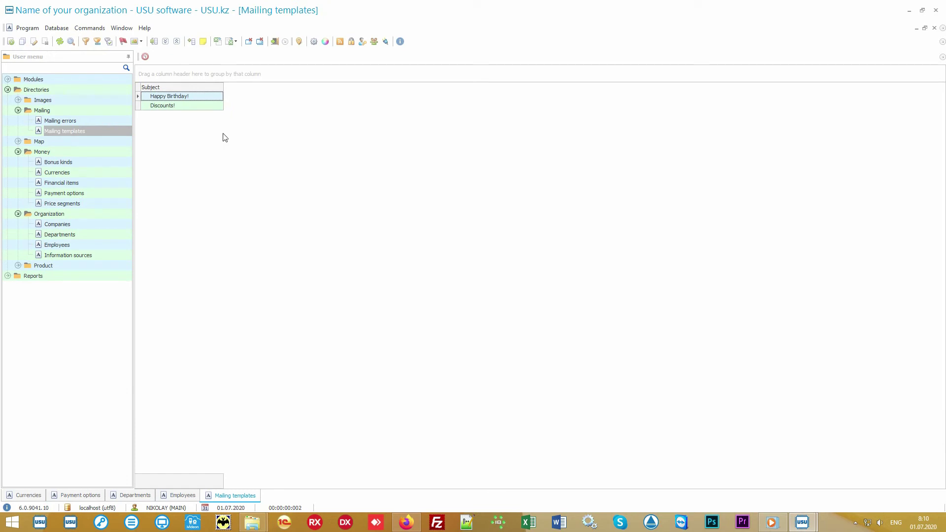
Open the Mailing module from Modules and load its mailings
double_click(114, 78)
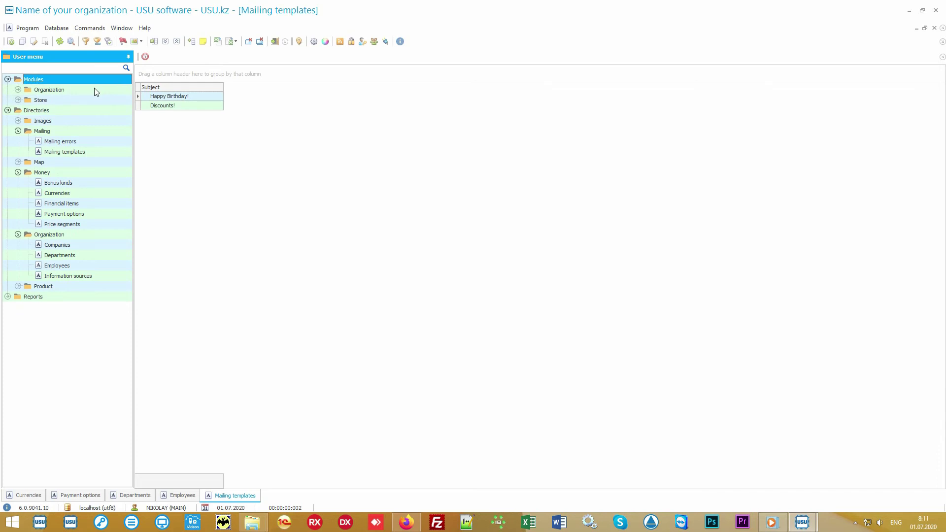
double_click(94, 90)
double_click(80, 111)
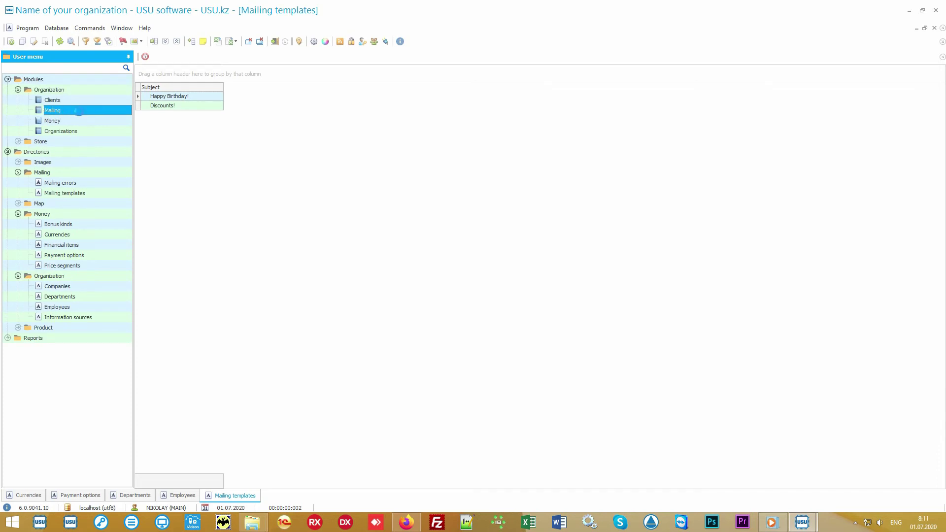
key("Return")
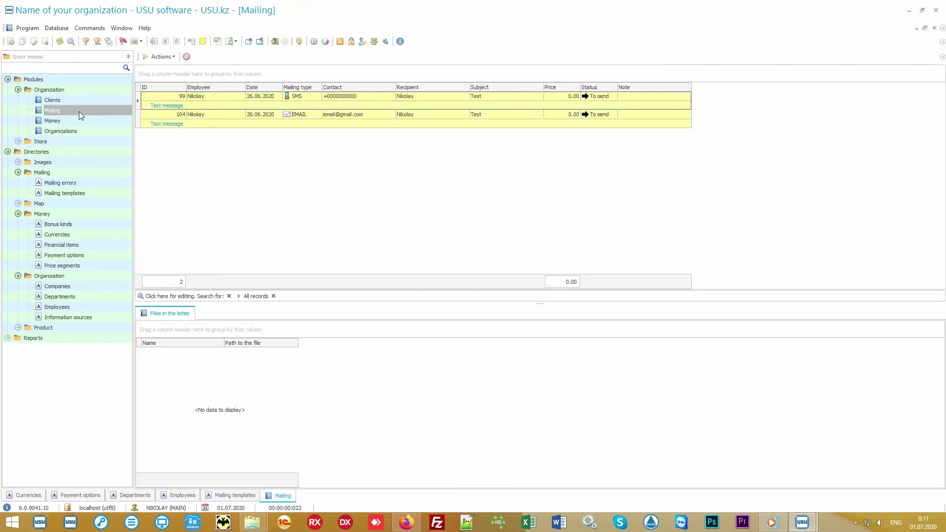
Review the Run mailing summary via Actions > Send, then exit without sending
left_click(160, 57)
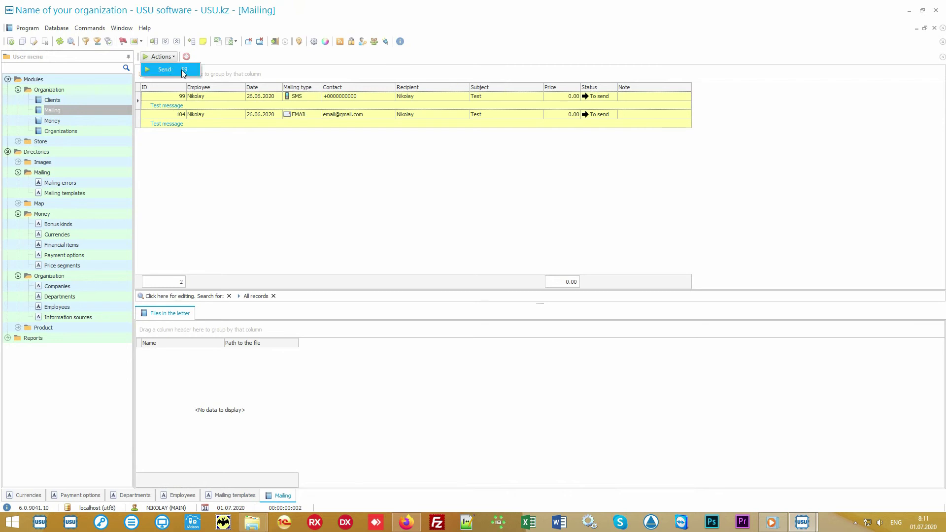
left_click(181, 70)
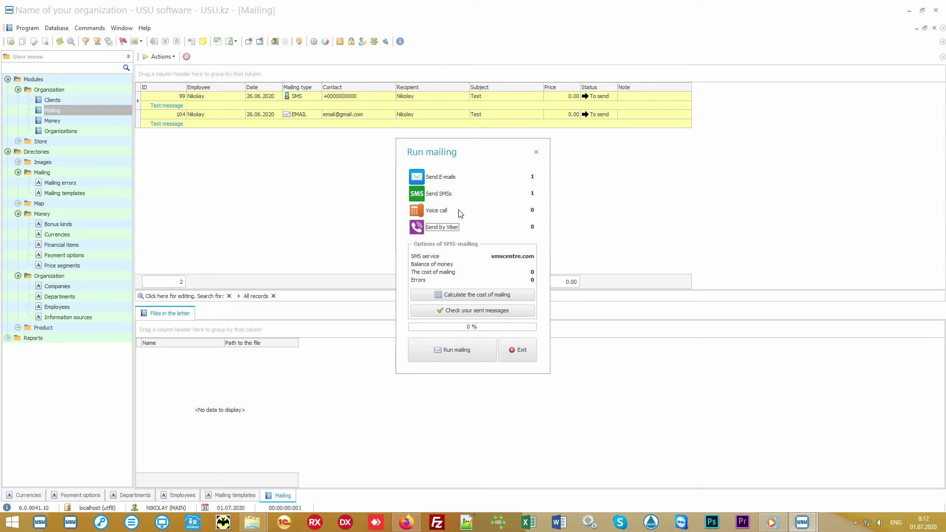
left_click(441, 212)
left_click(522, 350)
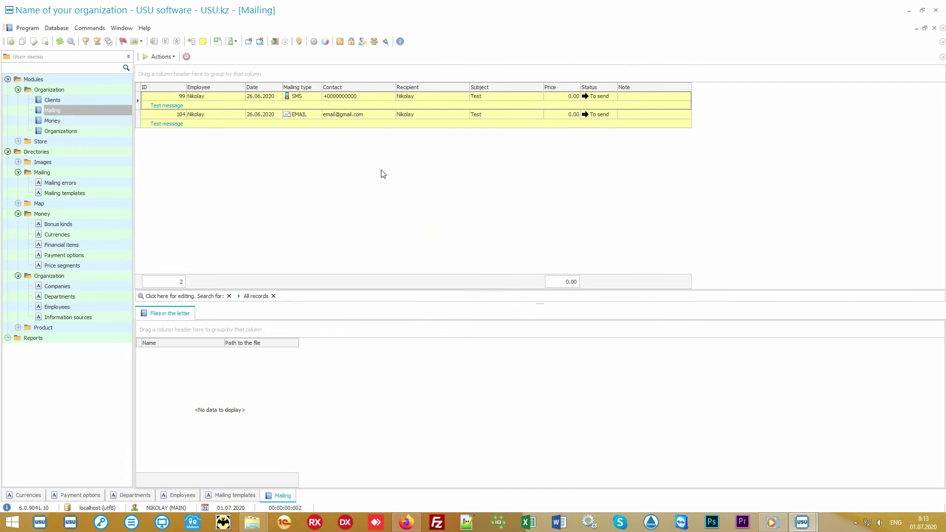
Select the SMS and e-mail Test mailing records in turn
left_click(386, 94)
left_click(420, 97)
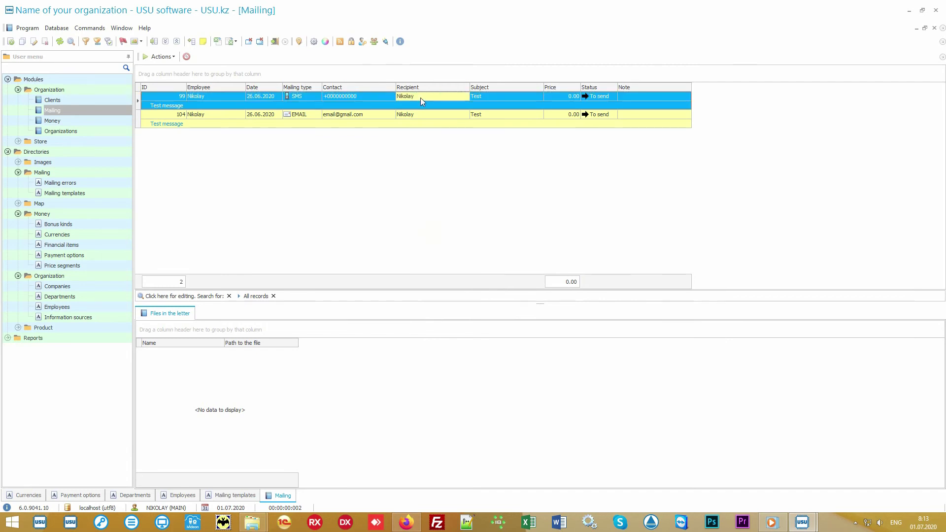
left_click(387, 118)
left_click(444, 115)
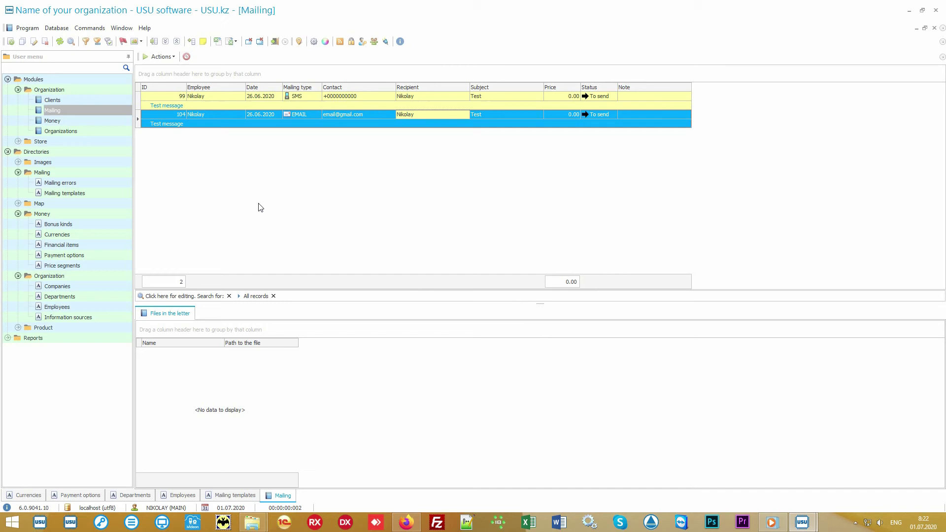
Open the Product names directory and select the Some product row
double_click(76, 326)
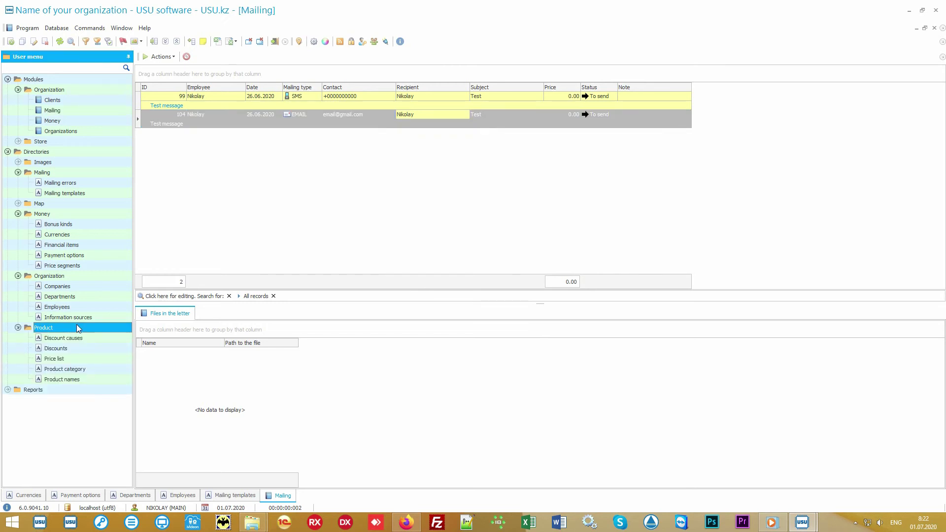
double_click(95, 379)
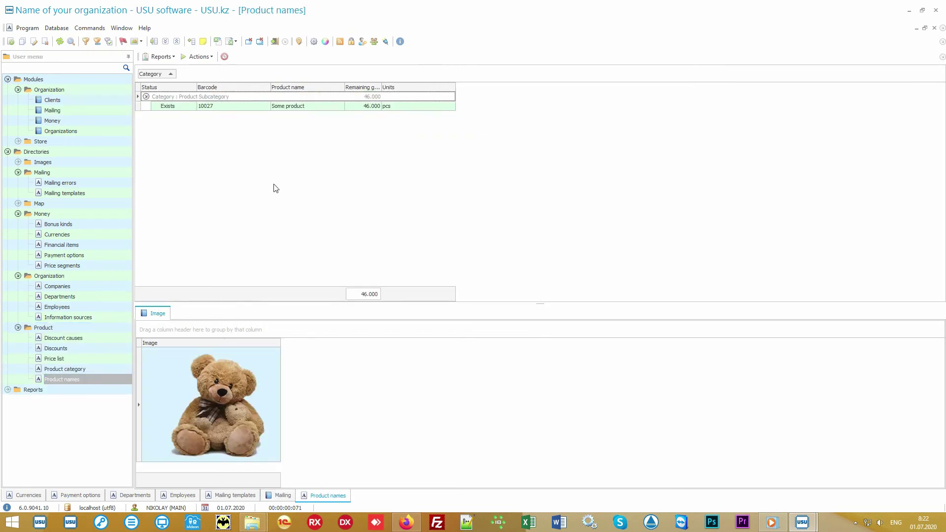
left_click(255, 110)
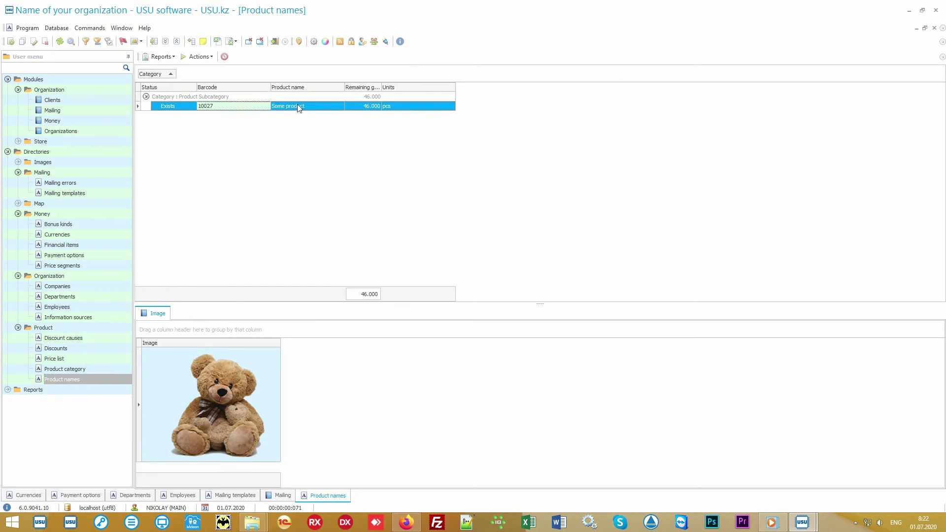
left_click(327, 107)
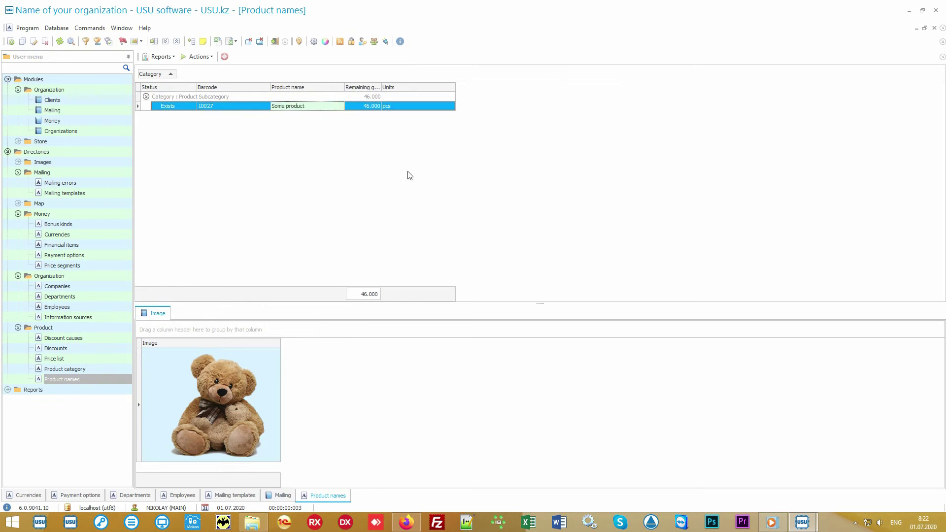
Look over the data import wizard, cancel it, and minimize USU to the desktop
right_click(369, 140)
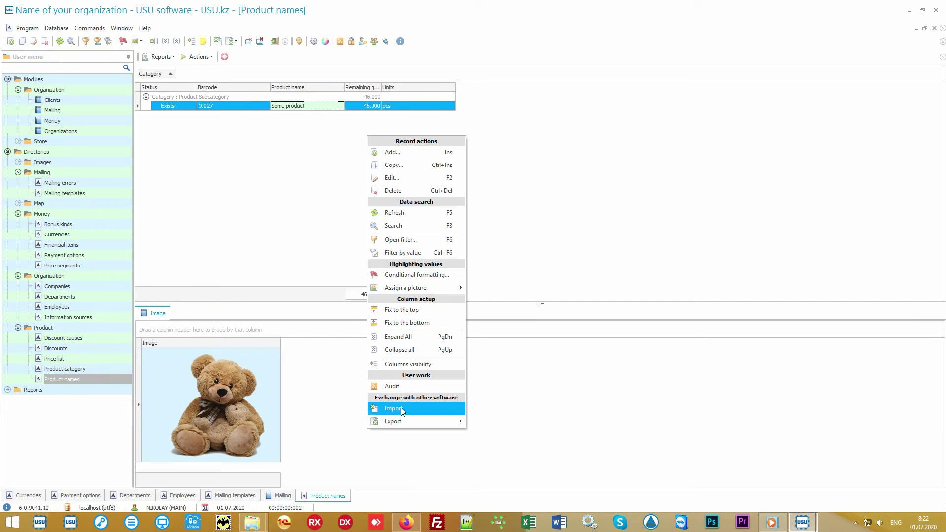
left_click(427, 413)
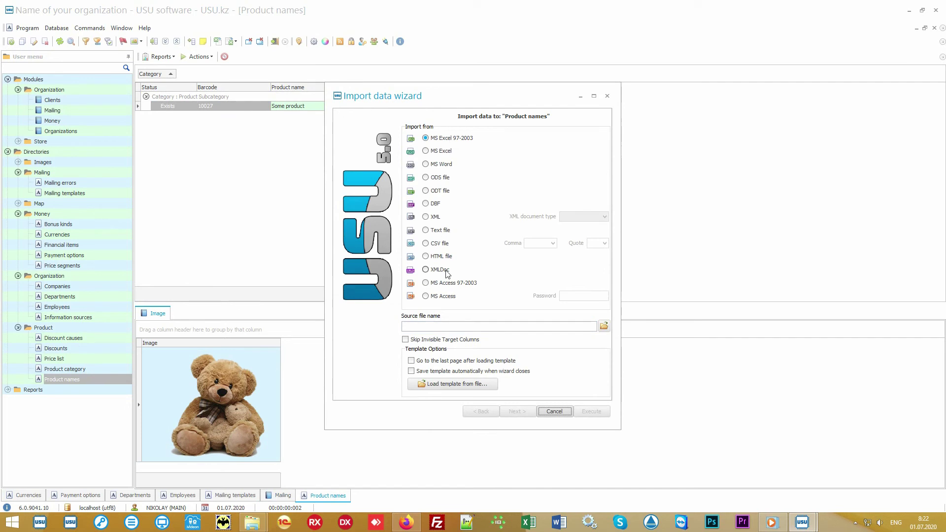
left_click(554, 411)
left_click(468, 296)
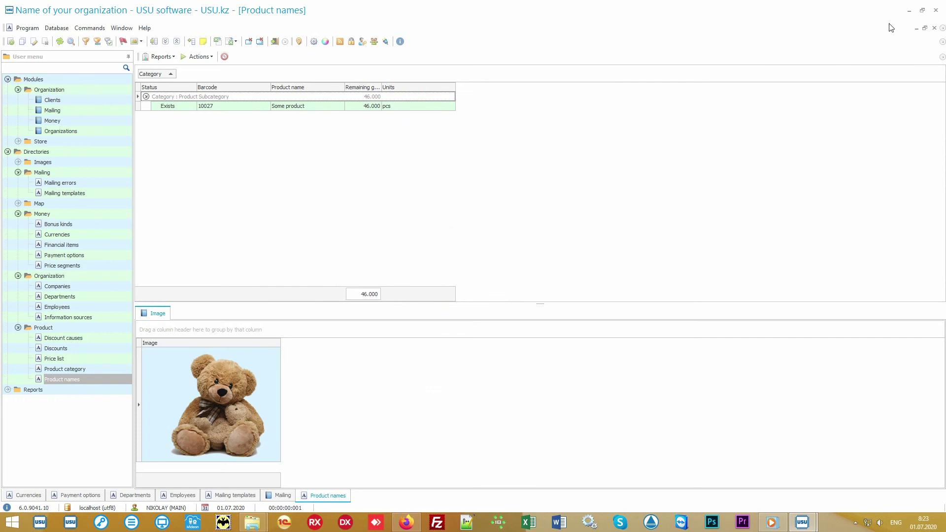
left_click(909, 10)
Open Product names.xlsx and review its columns A–I: Product Category, Subcategory, Barcode and the rest
double_click(468, 276)
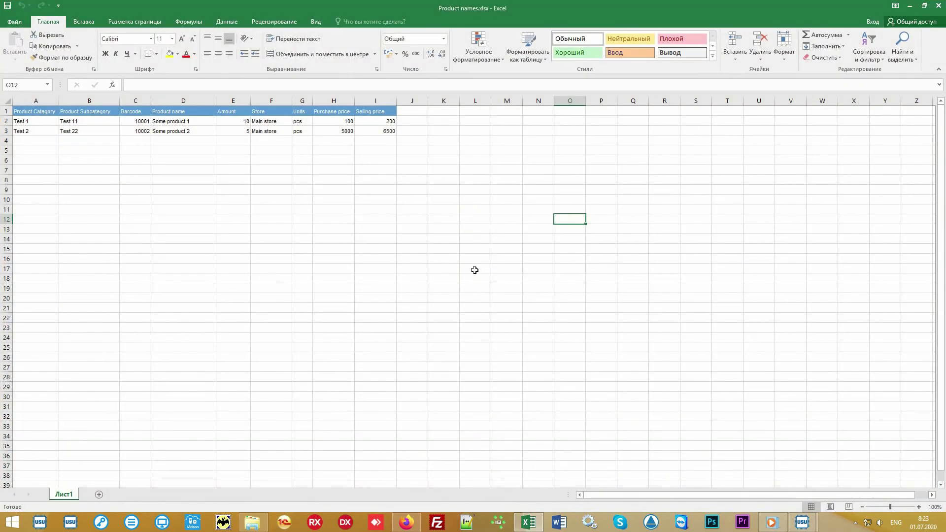
left_click_drag(372, 131, 36, 105)
left_click(35, 101)
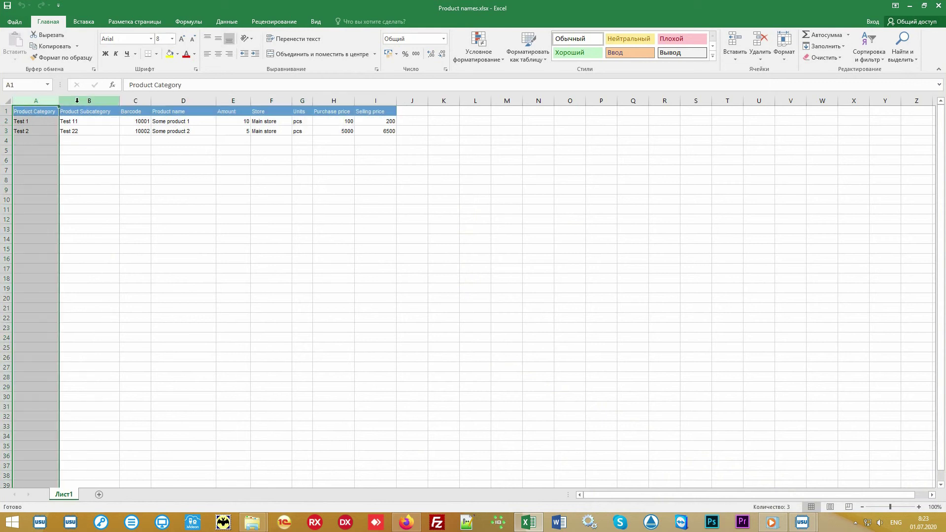
left_click(94, 99)
left_click(137, 99)
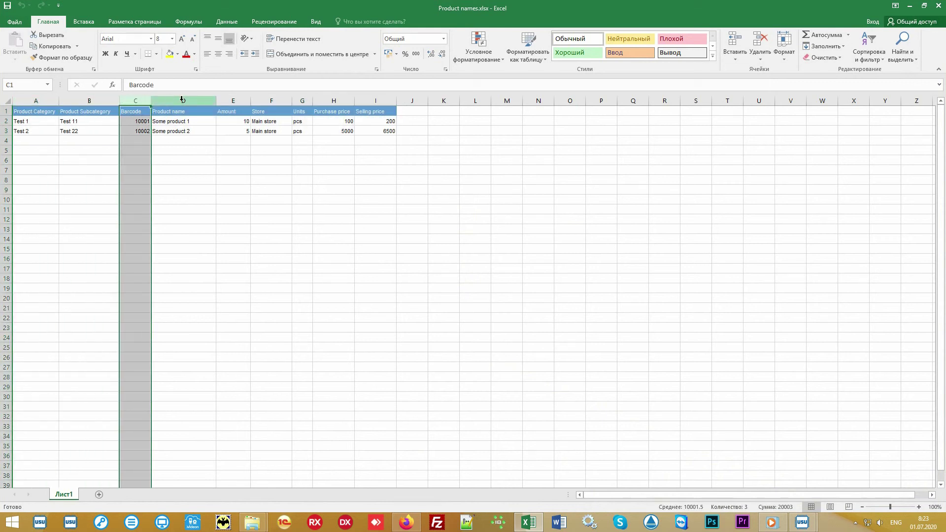
left_click_drag(185, 99, 392, 102)
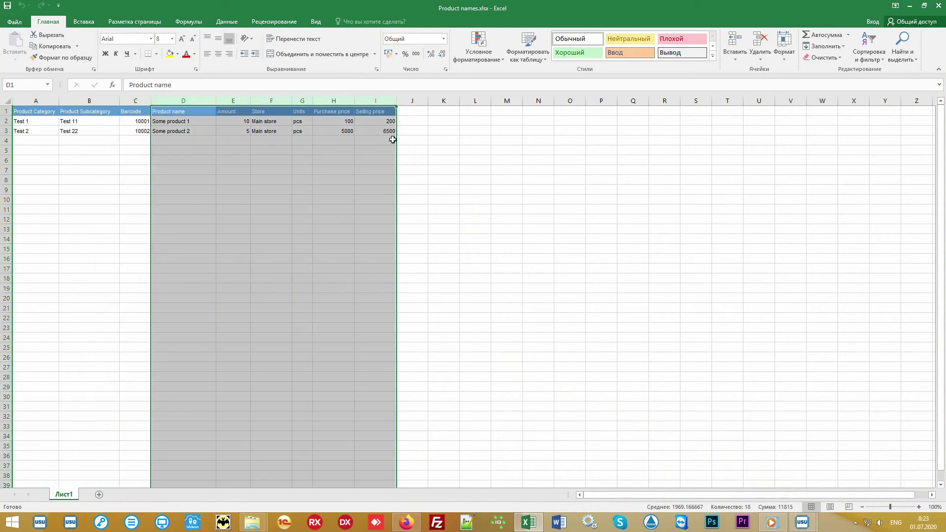
left_click(458, 202)
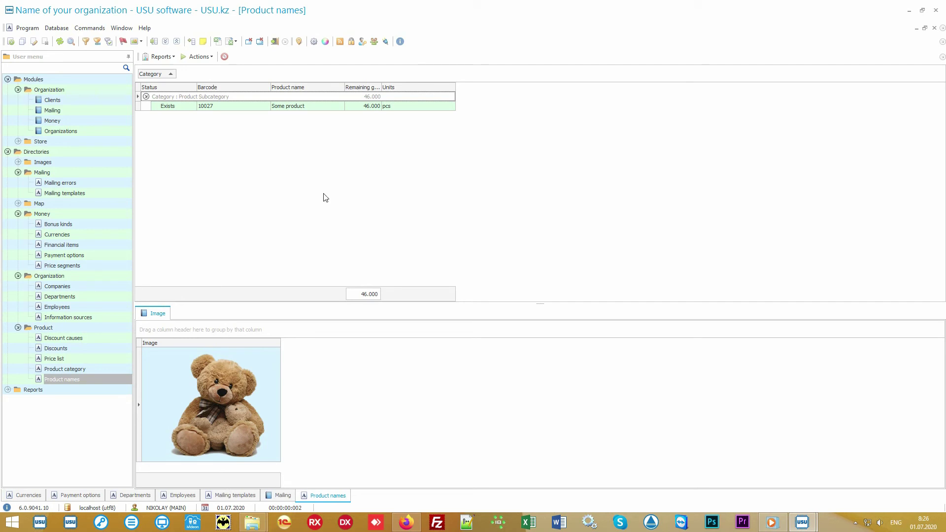
Open Store > Product and inspect the Main store receipt of 50 Some product worth 5,000
left_click(82, 141)
double_click(81, 140)
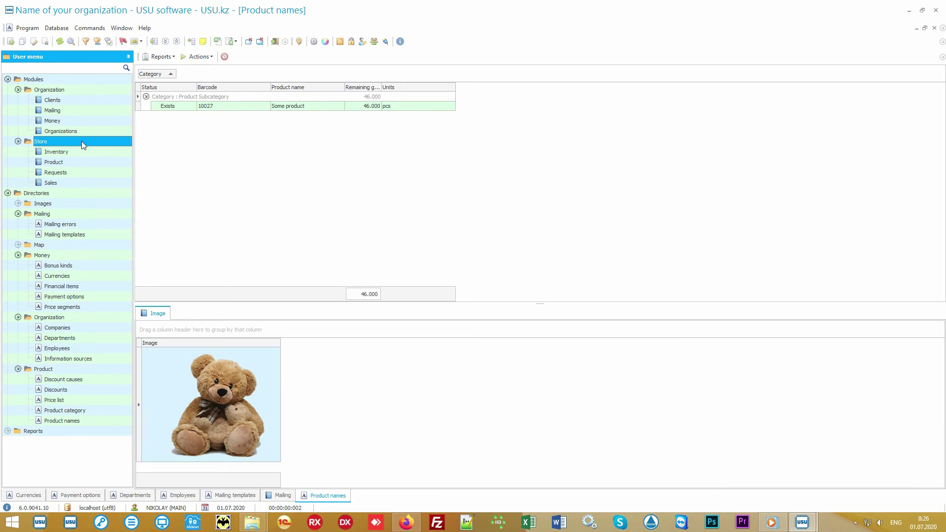
double_click(90, 161)
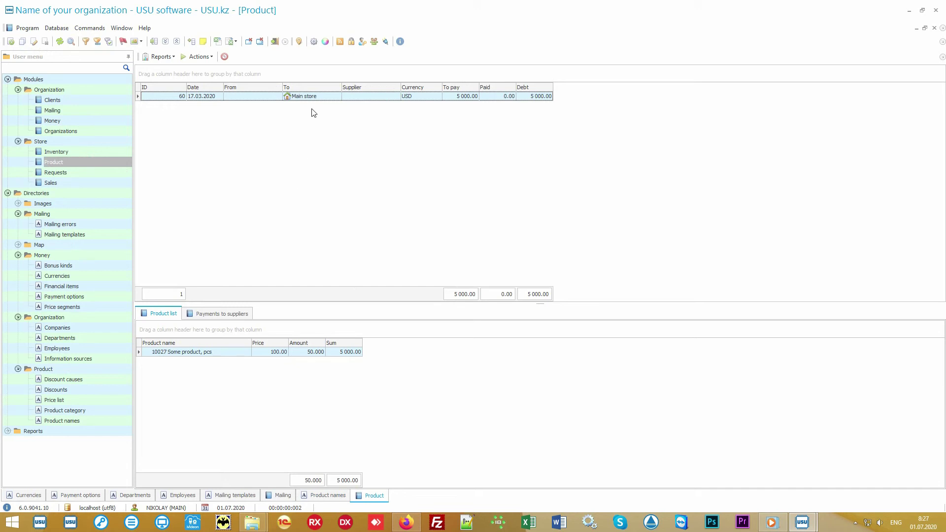
left_click(326, 97)
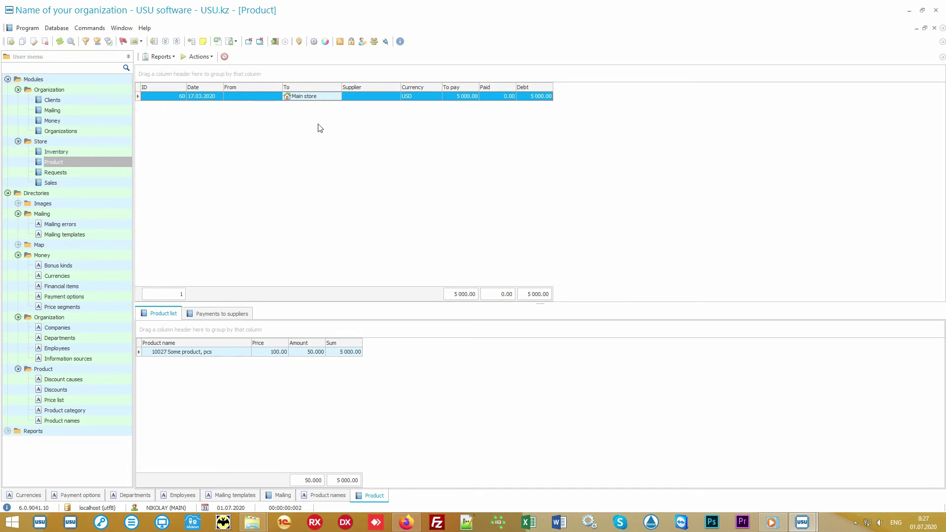
left_click(222, 352)
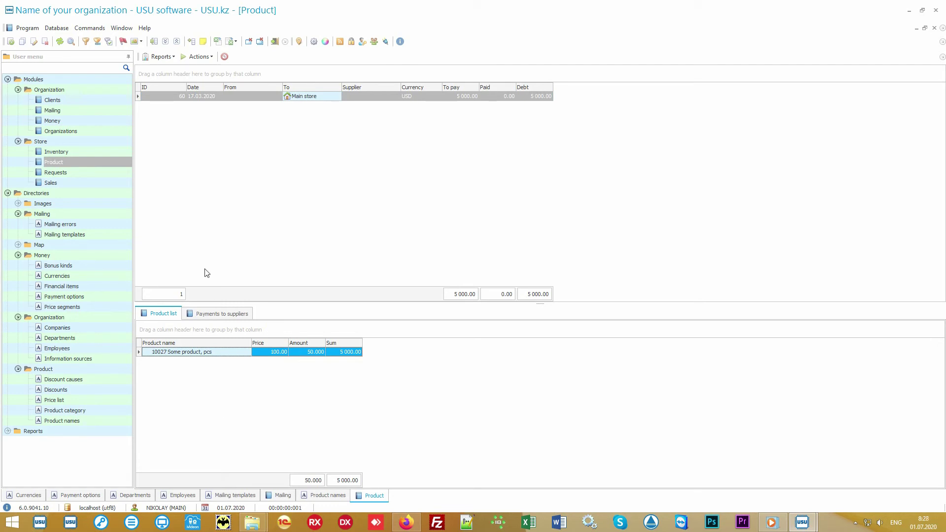
left_click(170, 58)
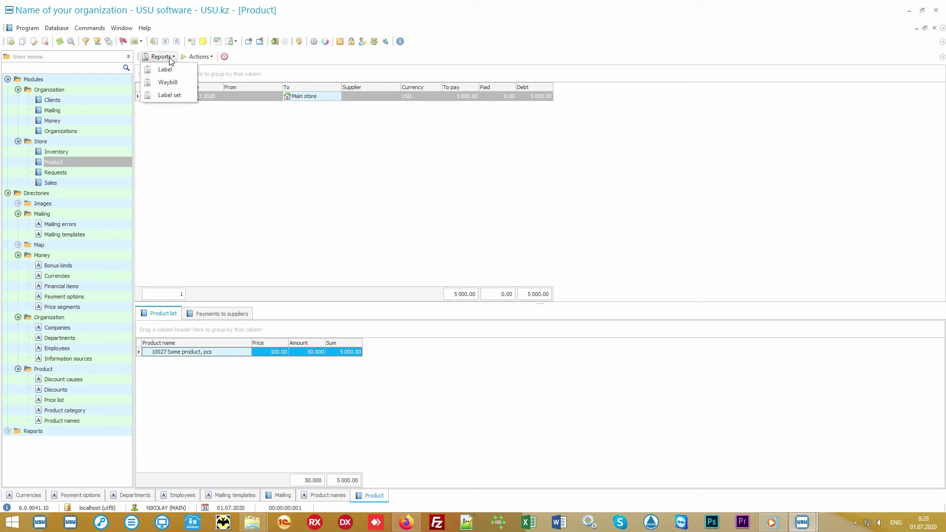
left_click(185, 97)
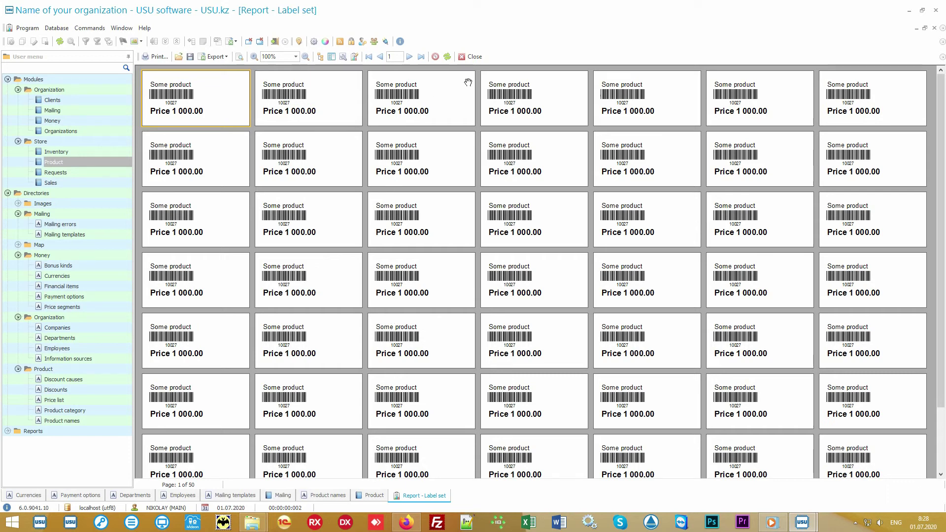
left_click(474, 57)
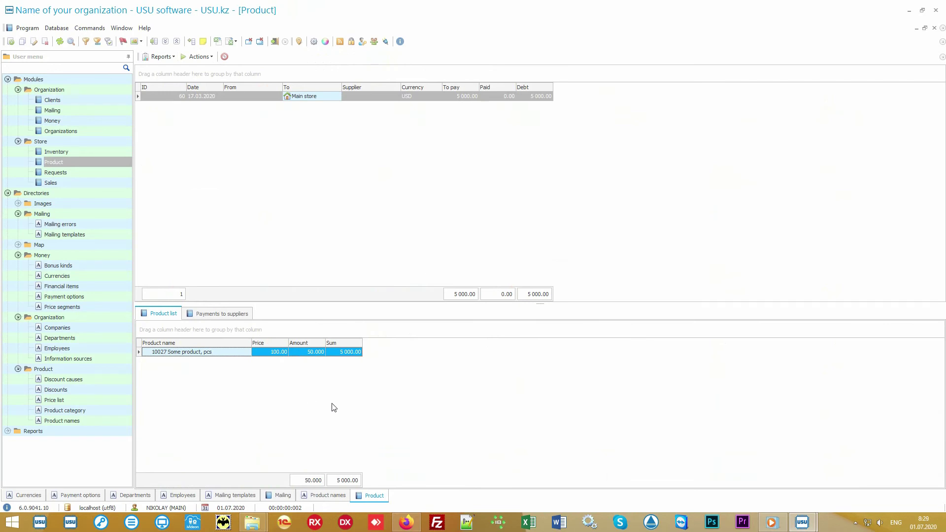
Preview a report for Some product from Product names (barcode 10027, price 1000), then close it
left_click(97, 422)
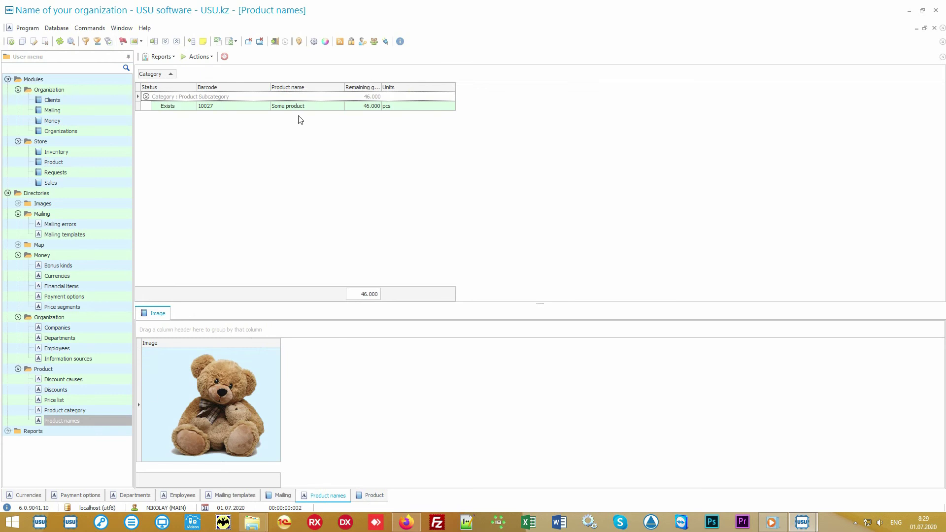
left_click(306, 107)
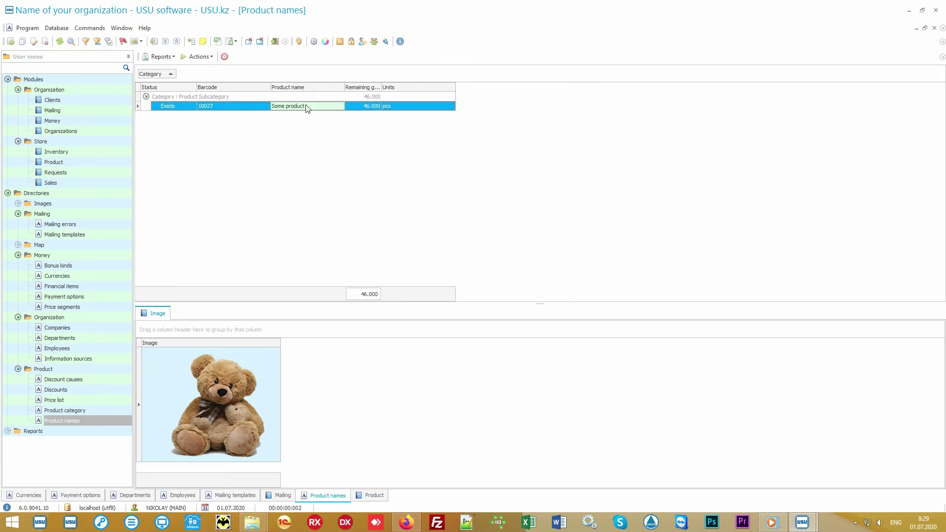
left_click(160, 57)
left_click(186, 71)
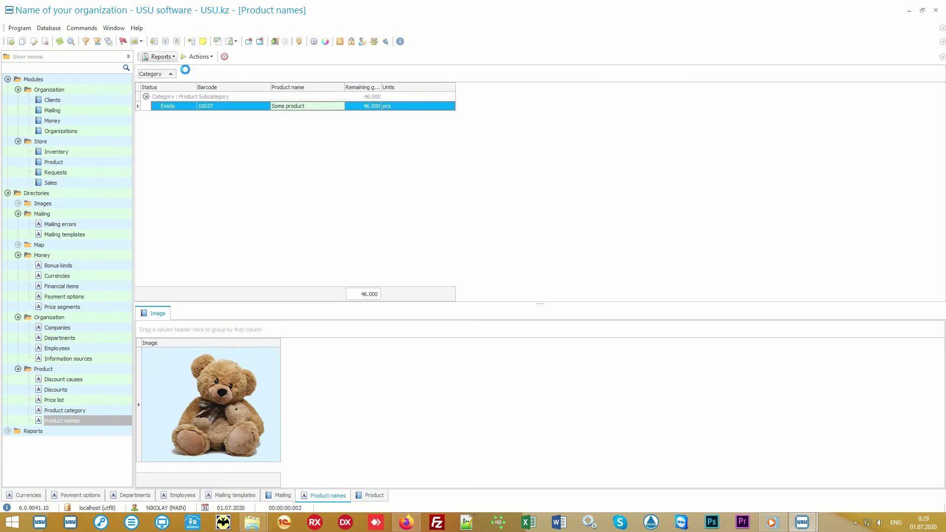
scroll(456, 193, "up", 2)
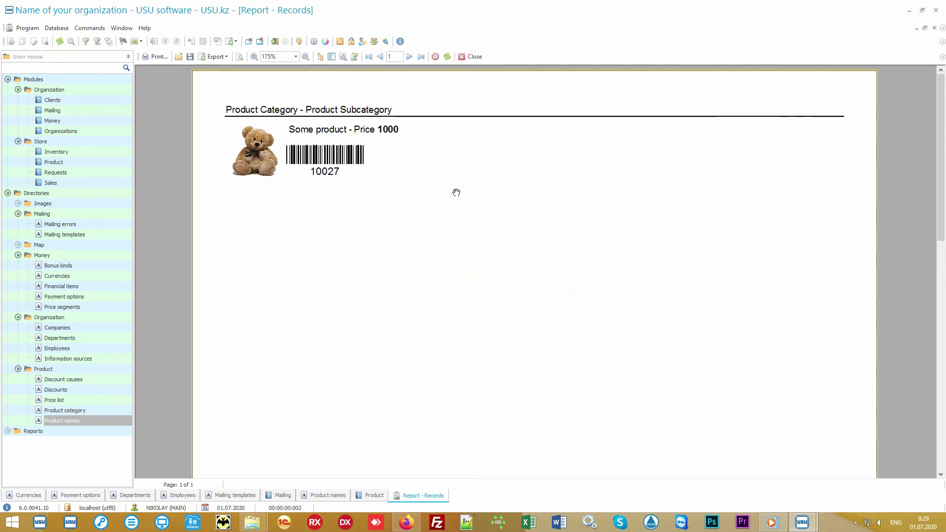
left_click(466, 58)
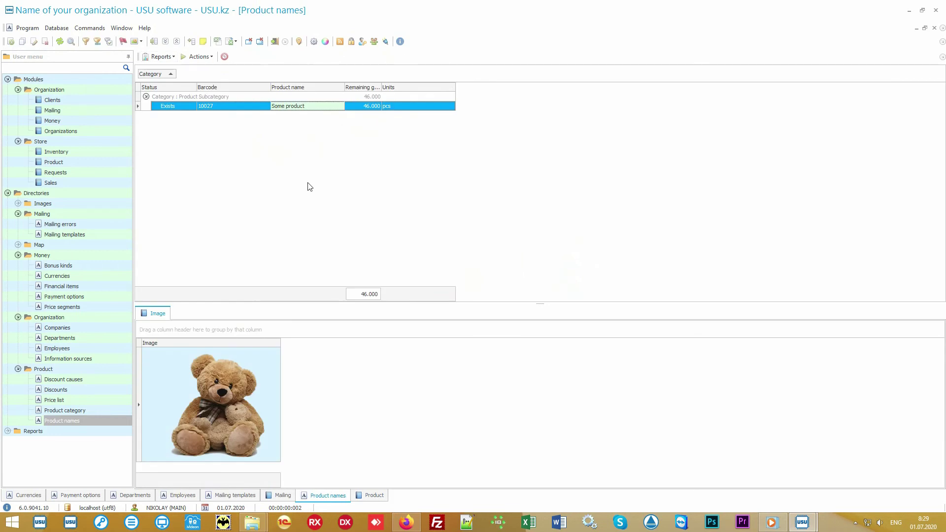
left_click(111, 163)
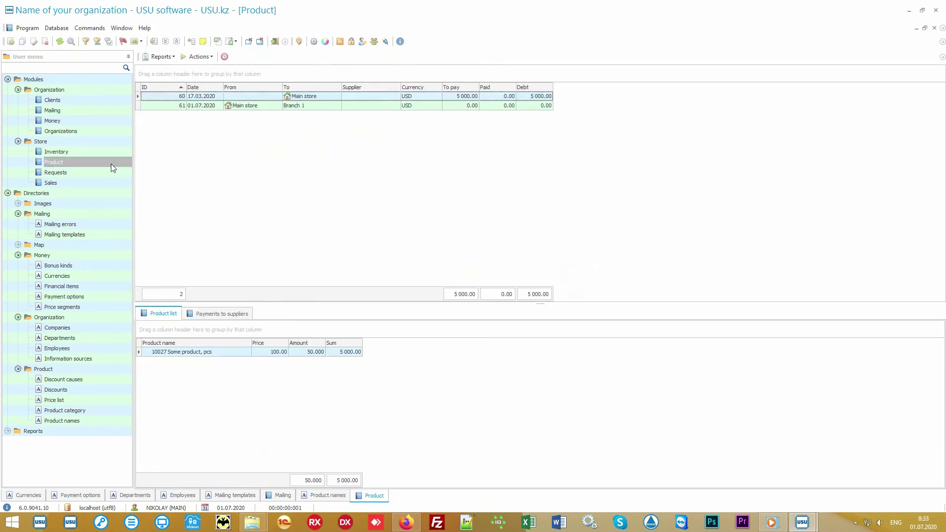
left_click(325, 99)
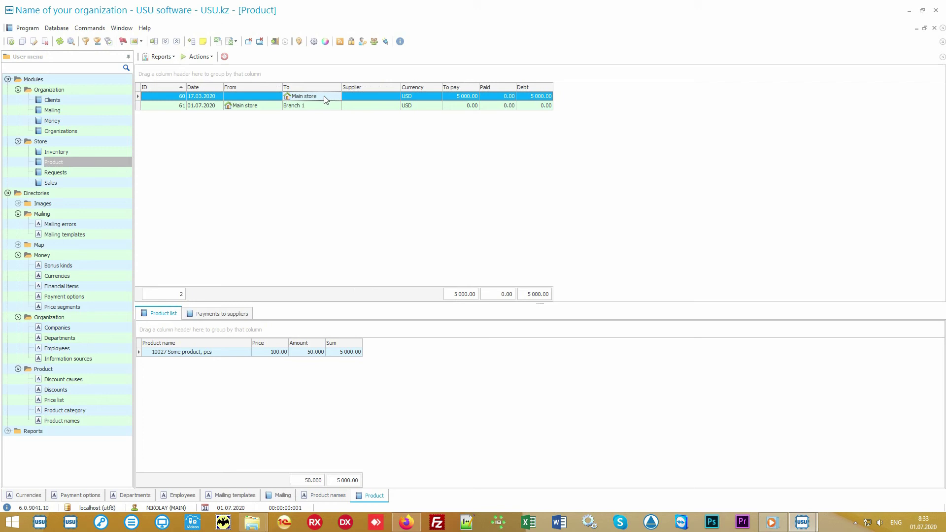
left_click(264, 109)
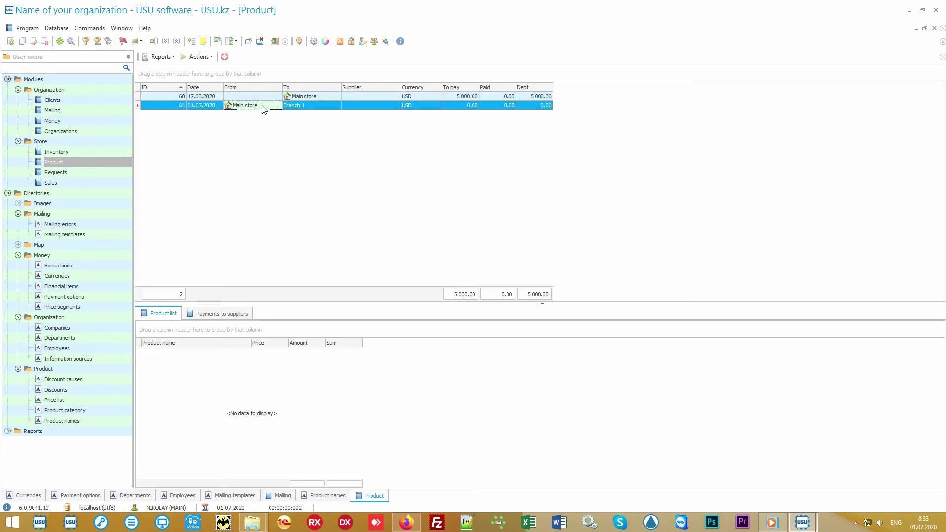
left_click(311, 106)
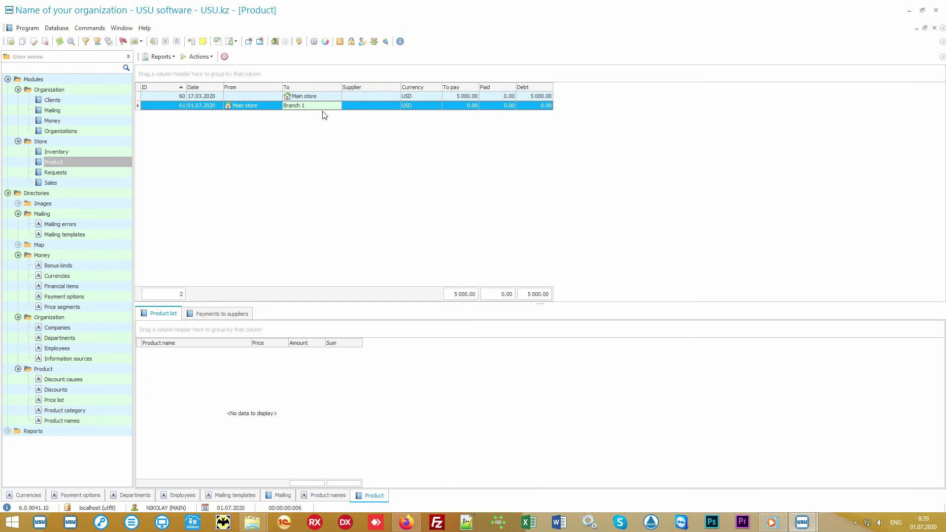
Open Sales and search with Sell date (from) 01.07.2020, which finds no sales
left_click(93, 183)
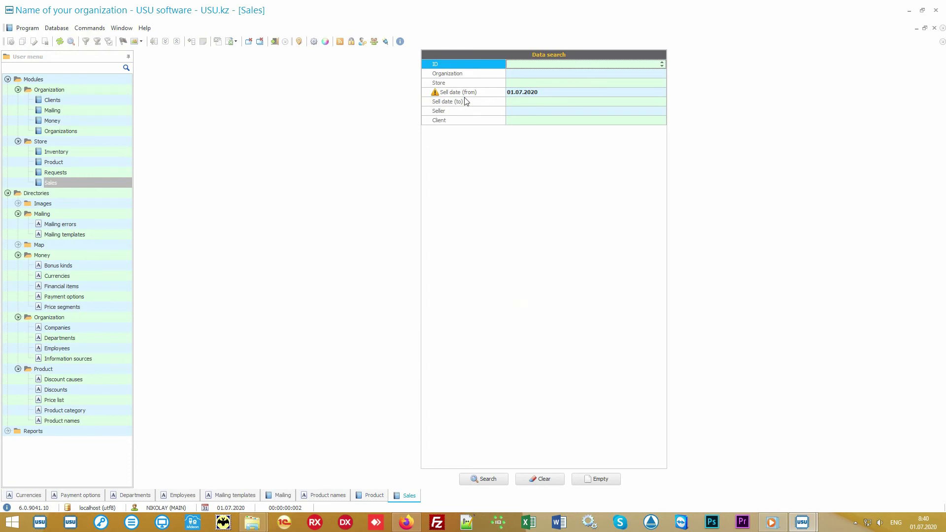
mouse_move(481, 67)
left_mouse_down()
mouse_move(476, 127)
mouse_move(475, 65)
left_mouse_up()
left_click(550, 482)
left_click(488, 480)
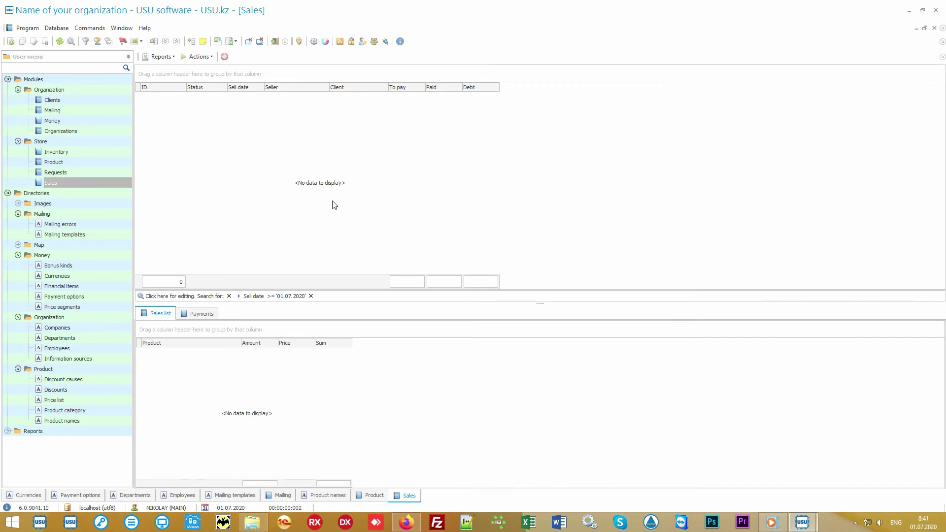
Start a new sale from the Actions menu
left_click(200, 57)
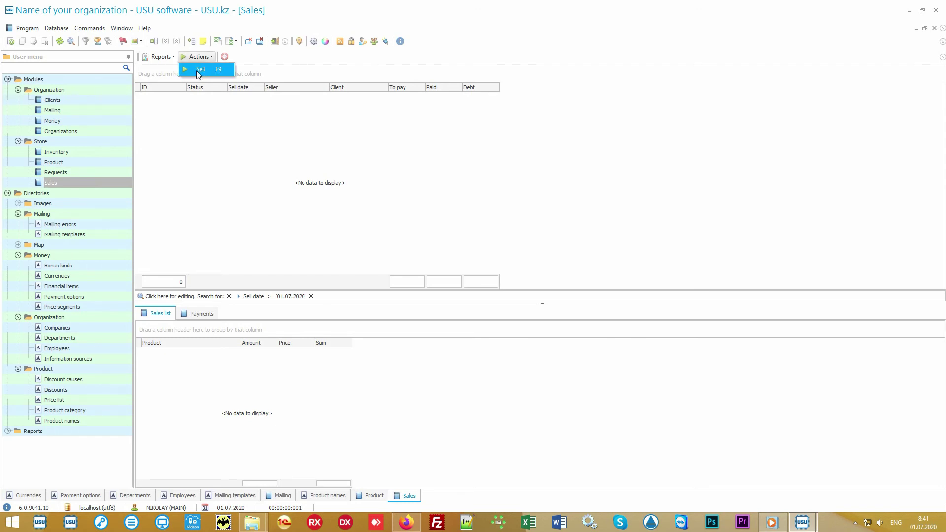
left_click(209, 73)
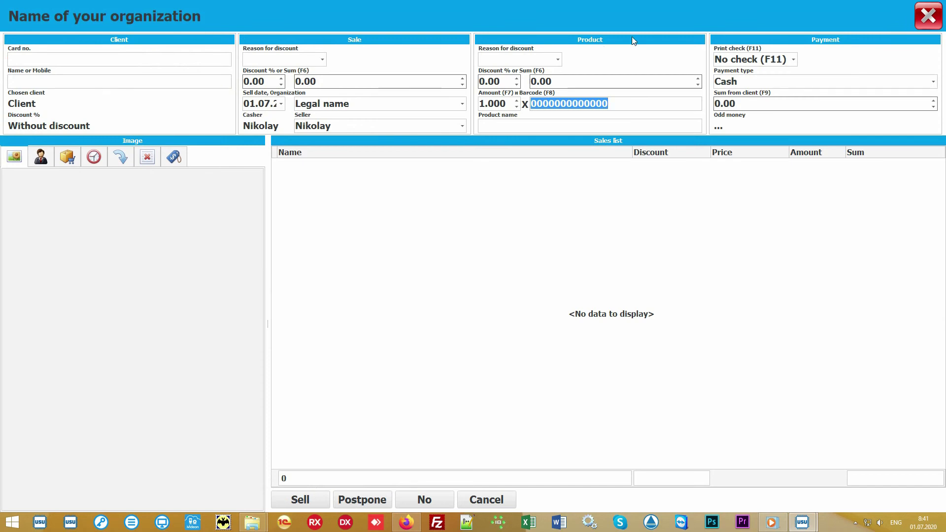
left_click(433, 251)
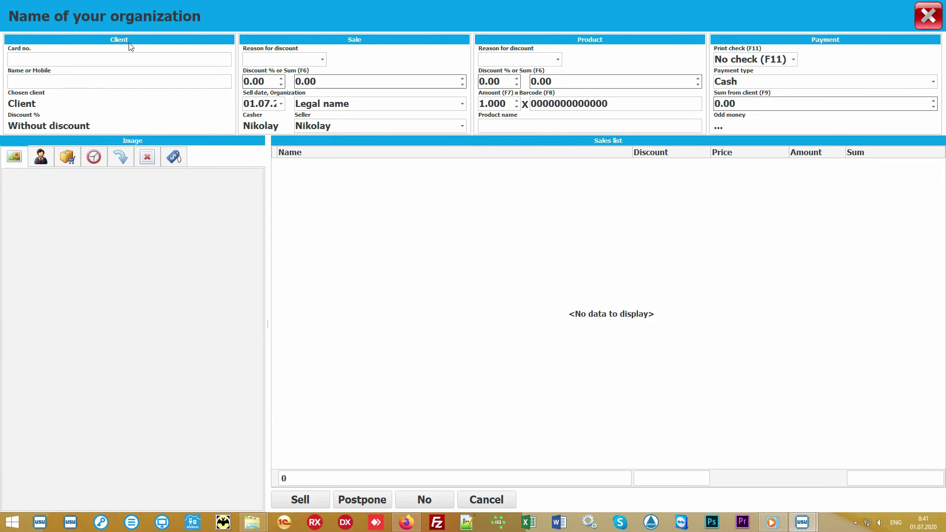
Enter client card number 111 so the client's 10% discount applies
left_click(75, 58)
type("111")
key("Return")
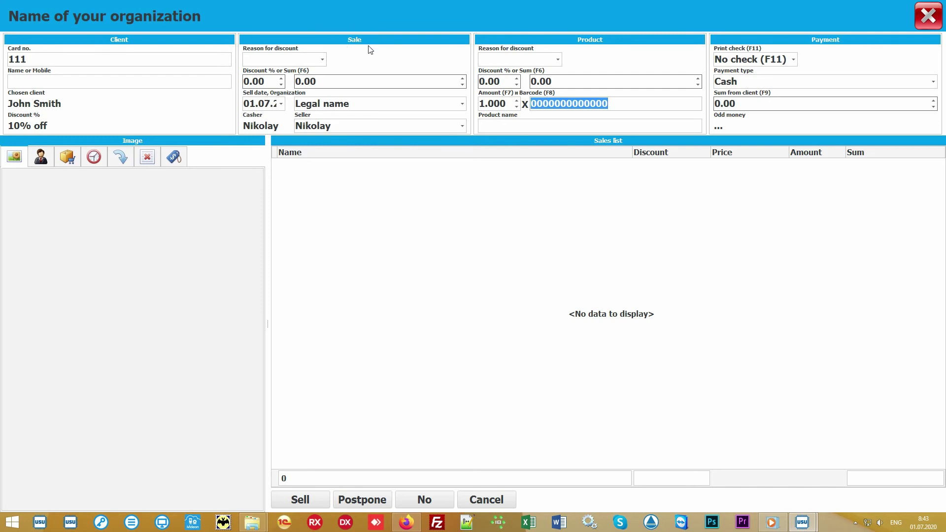
left_click(462, 105)
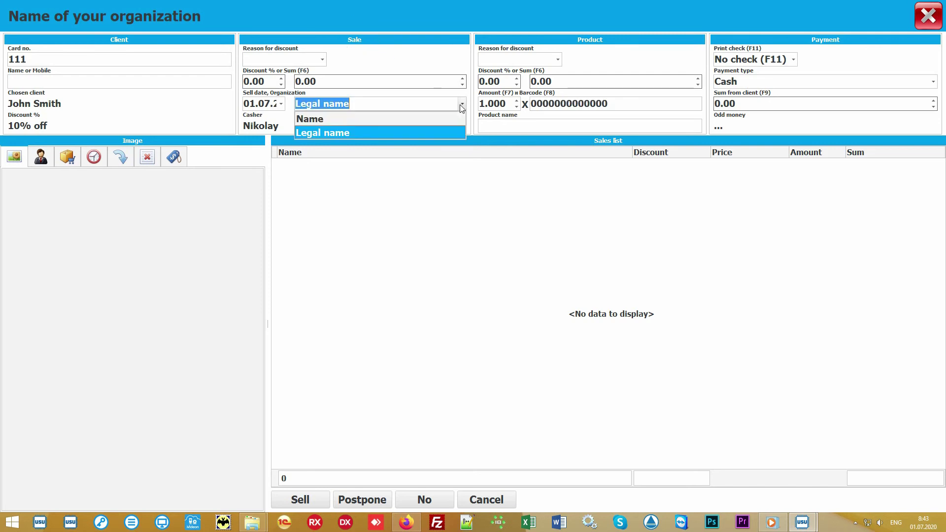
left_click(461, 106)
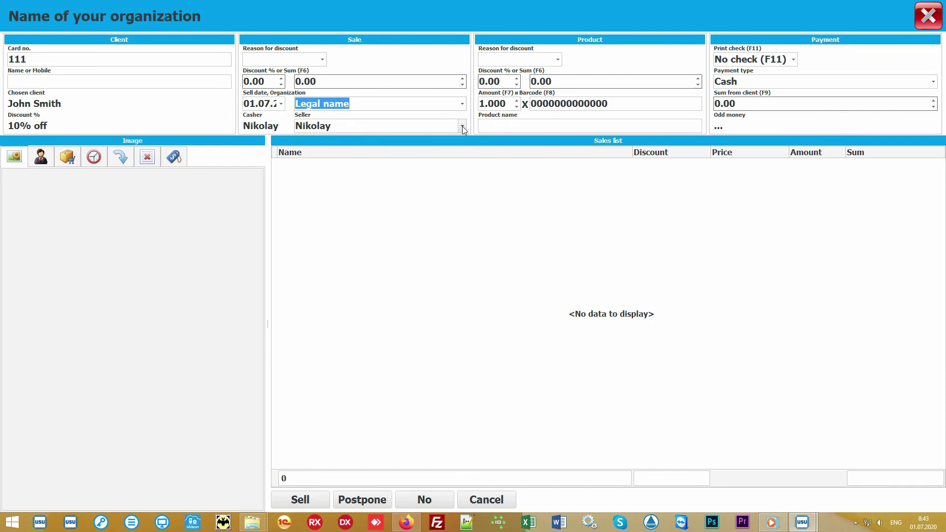
left_click(462, 126)
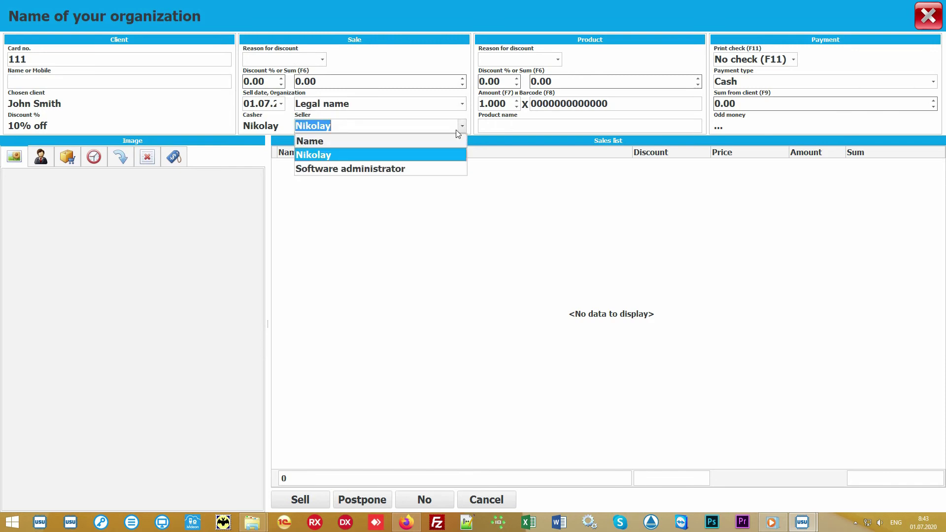
left_click(437, 154)
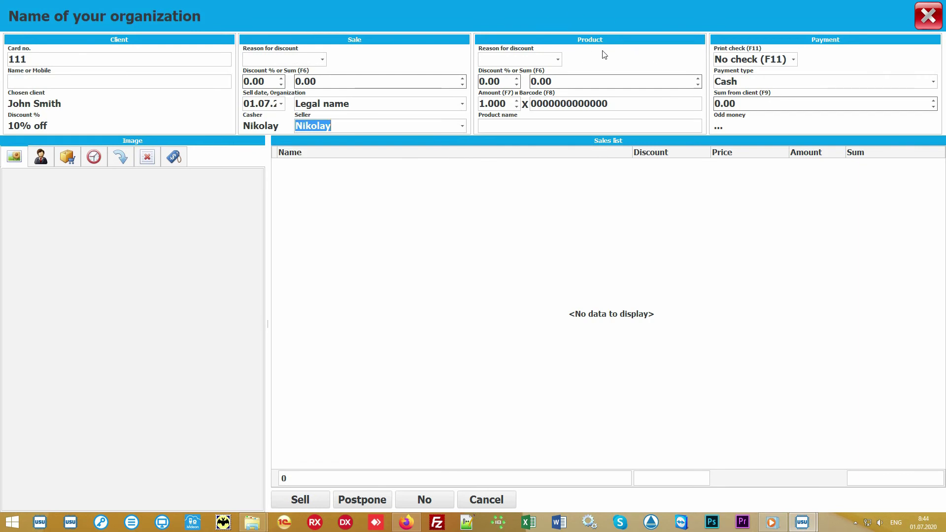
Add Some product to the sale by barcode 10027 at 900.00
left_click(635, 103)
type("1")
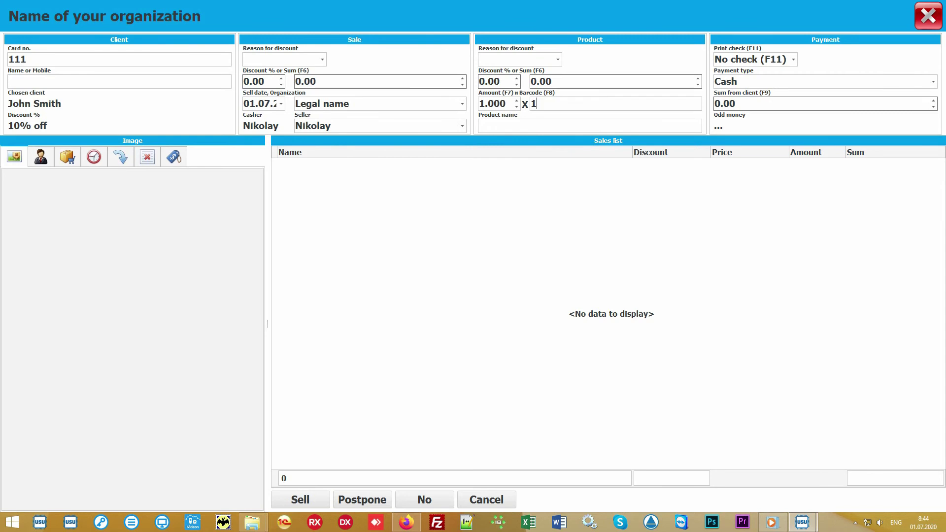
type("0027")
key("Return")
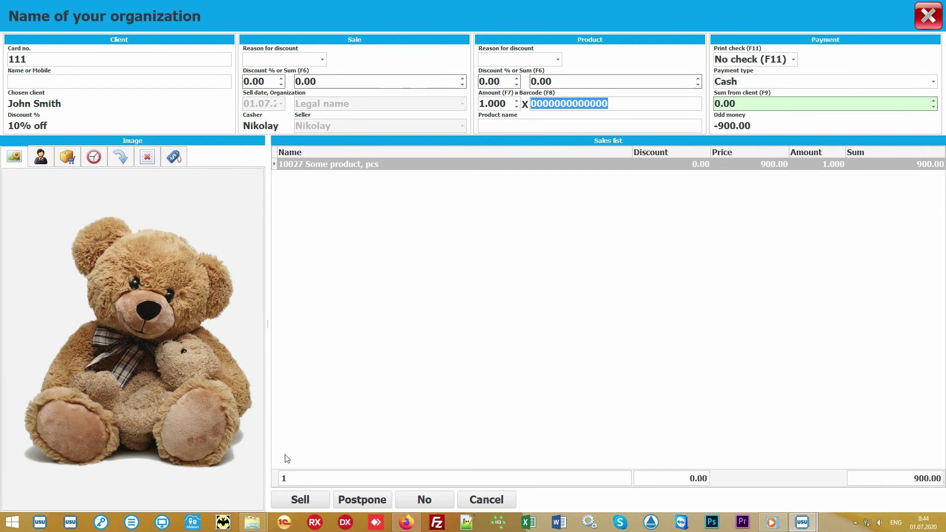
Select the new sale line and show the product catalogue listing 45 in stock
left_click(460, 320)
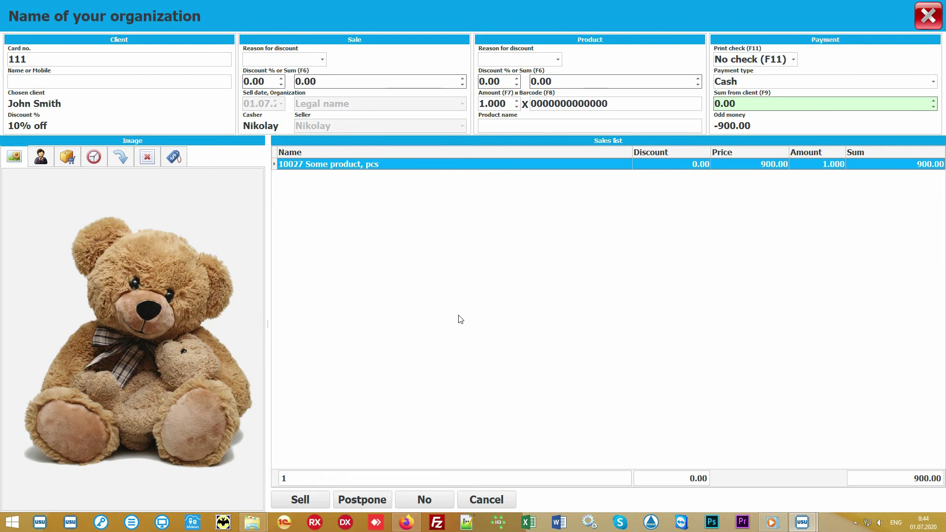
left_click(525, 124)
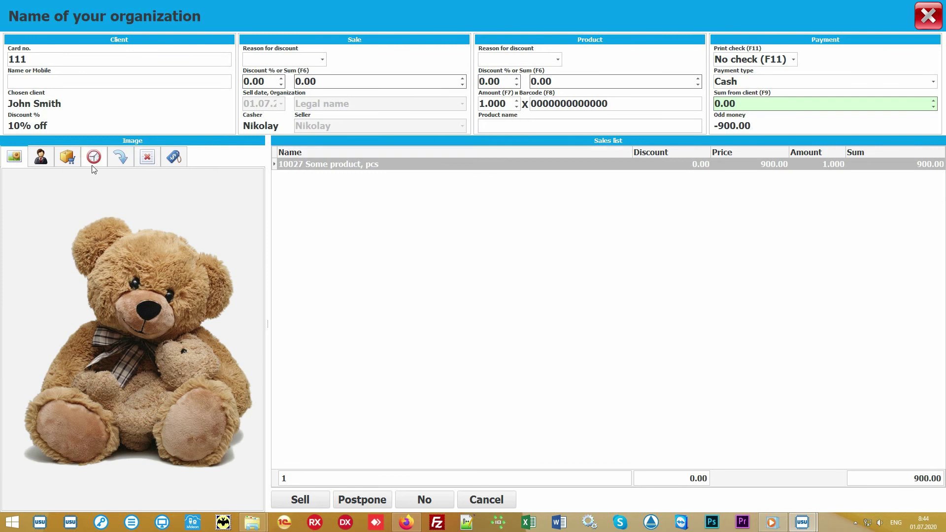
left_click(68, 157)
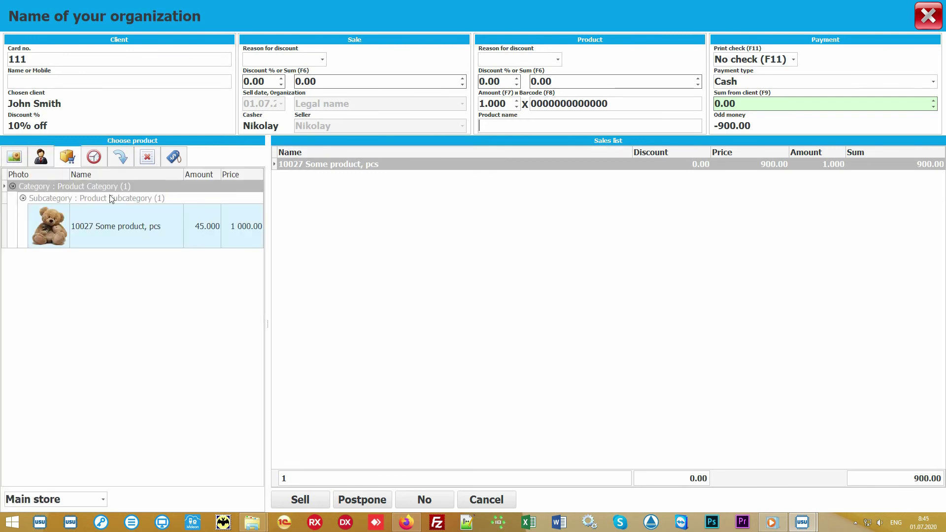
left_click(153, 326)
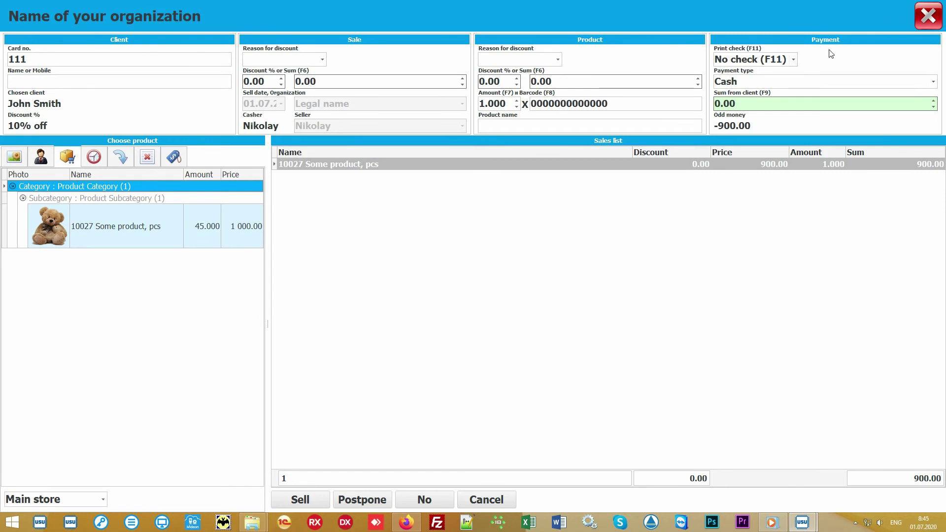
Enter 1000 received in Cash, leaving 100.00 change, with No check printing
left_click(776, 105)
type("1000")
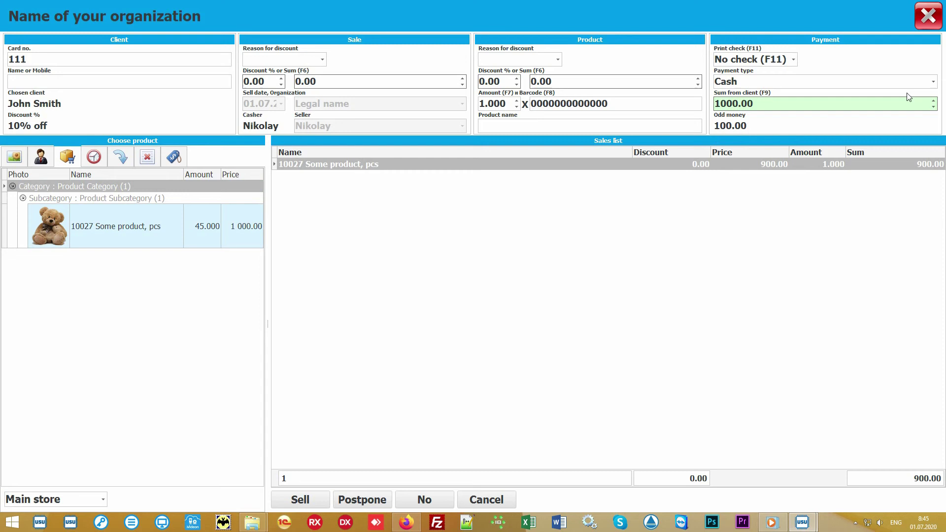
left_click(934, 83)
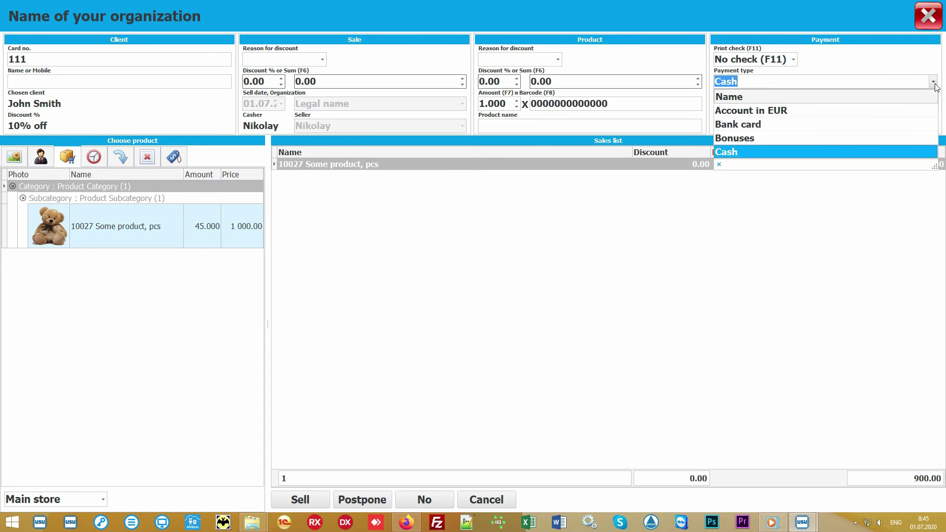
left_click(934, 83)
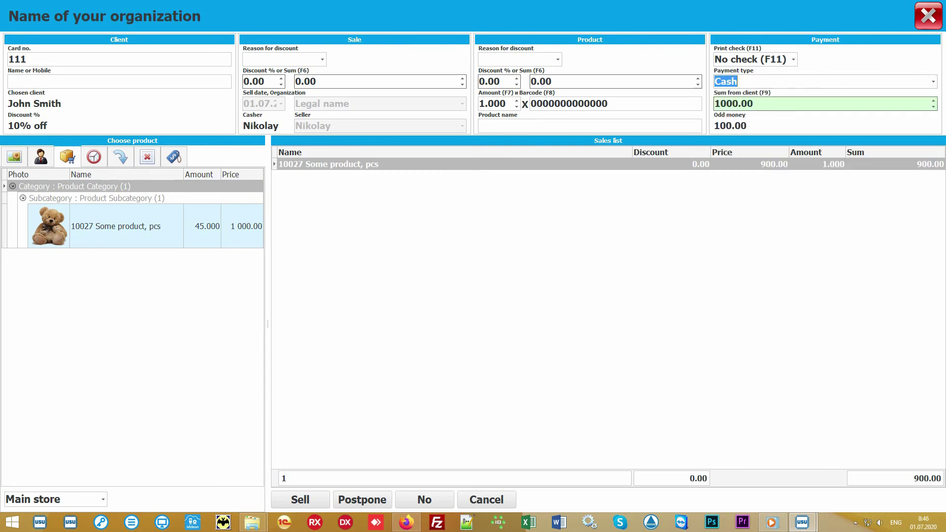
left_click(794, 60)
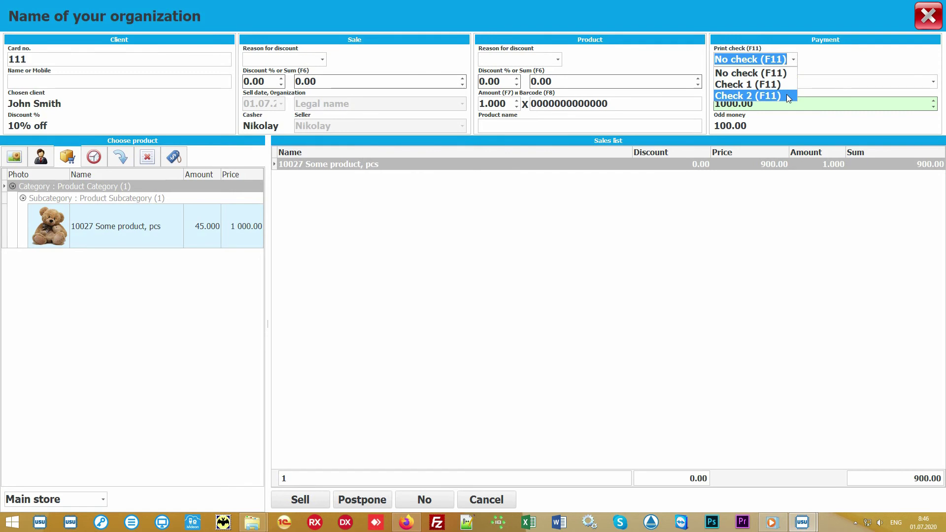
left_click(795, 60)
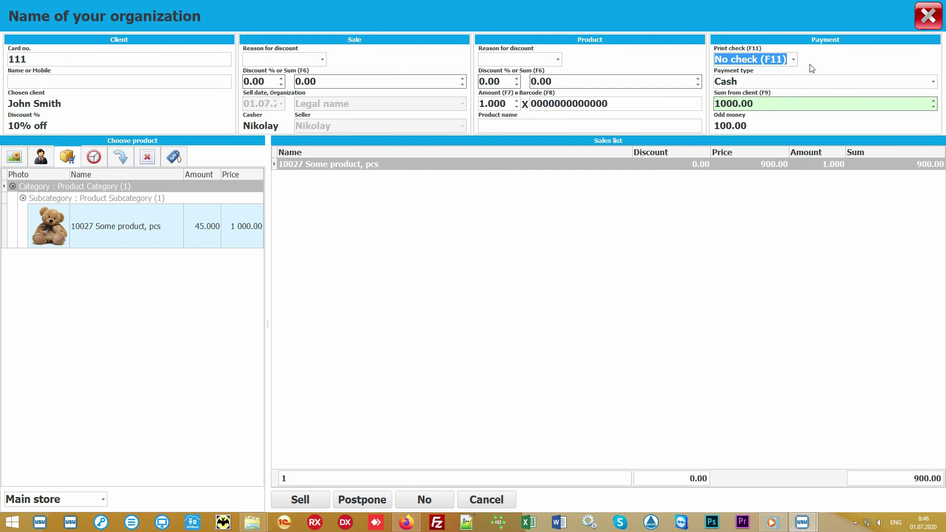
left_click(474, 284)
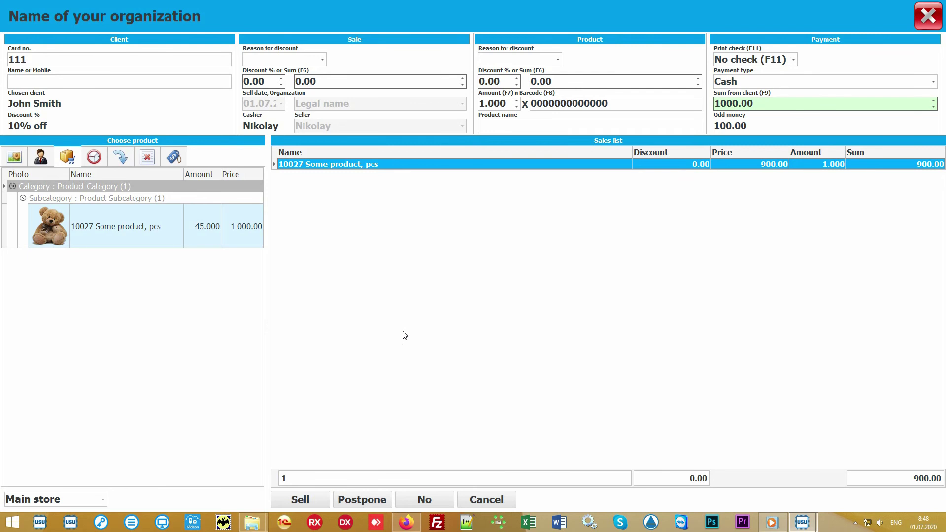
Complete the sale, close its window and select the 900.00 sale in Sales
left_click(299, 499)
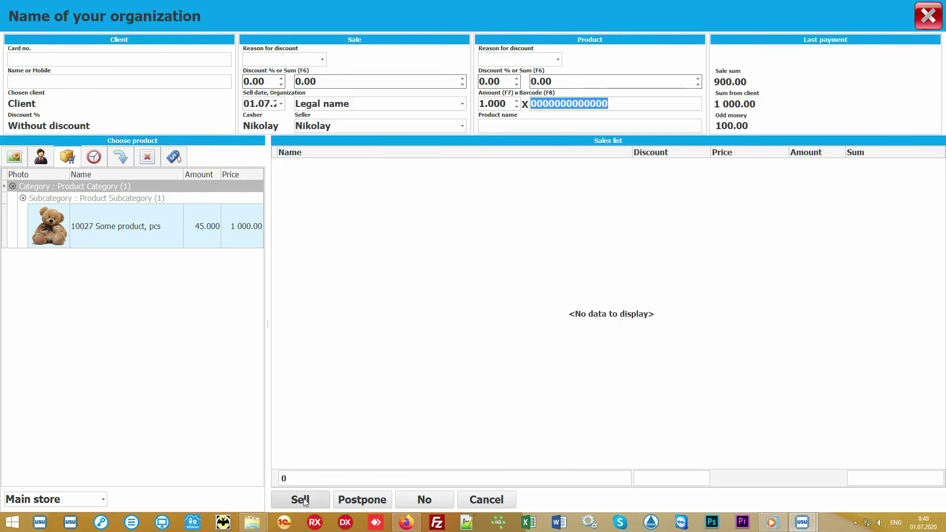
left_click(931, 24)
left_click(345, 97)
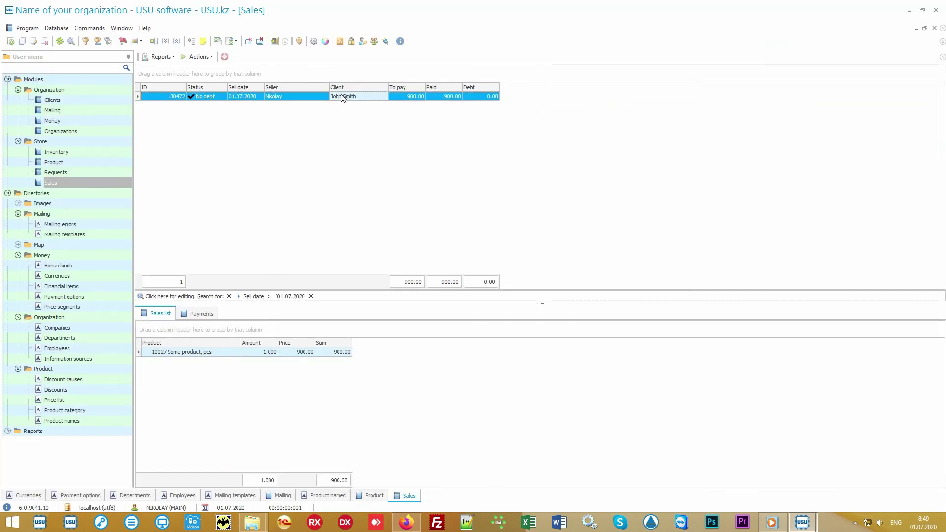
Preview the sale's receipt via Reports > Check, then close the preview
left_click(163, 57)
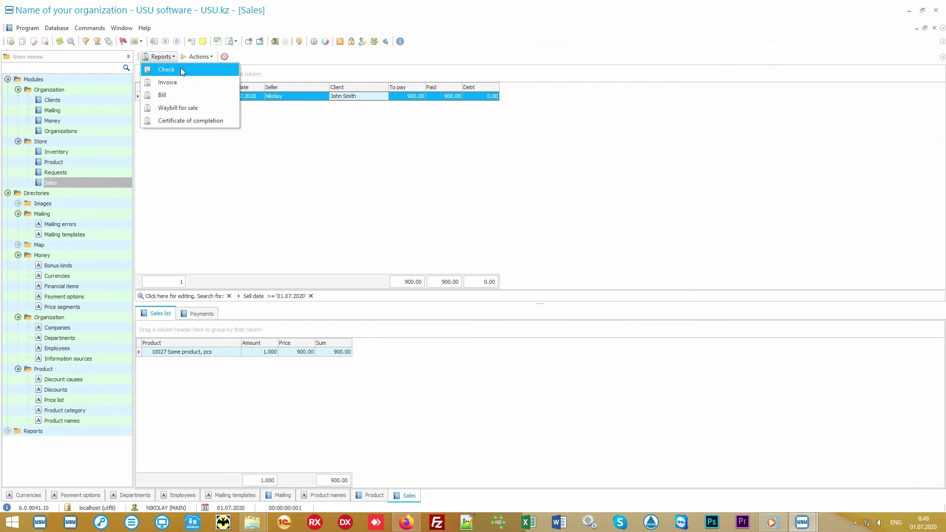
left_click(181, 67)
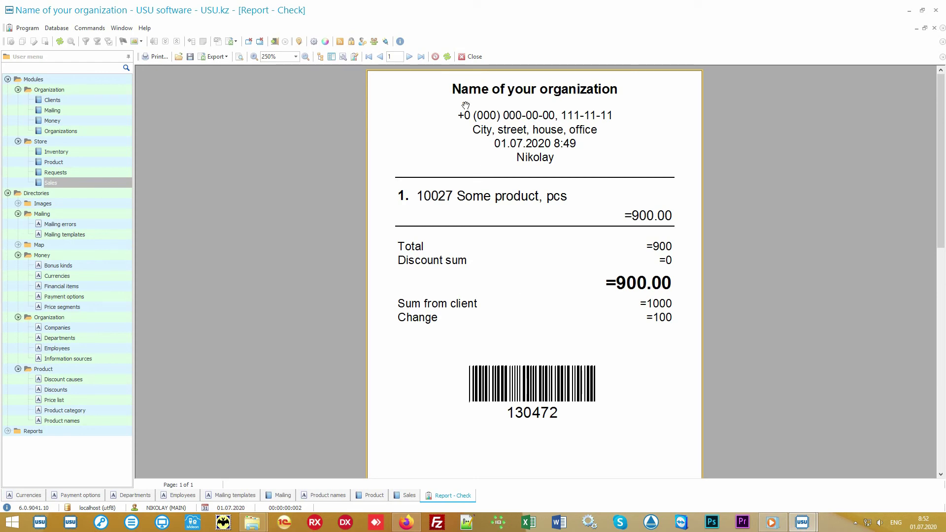
left_click(472, 58)
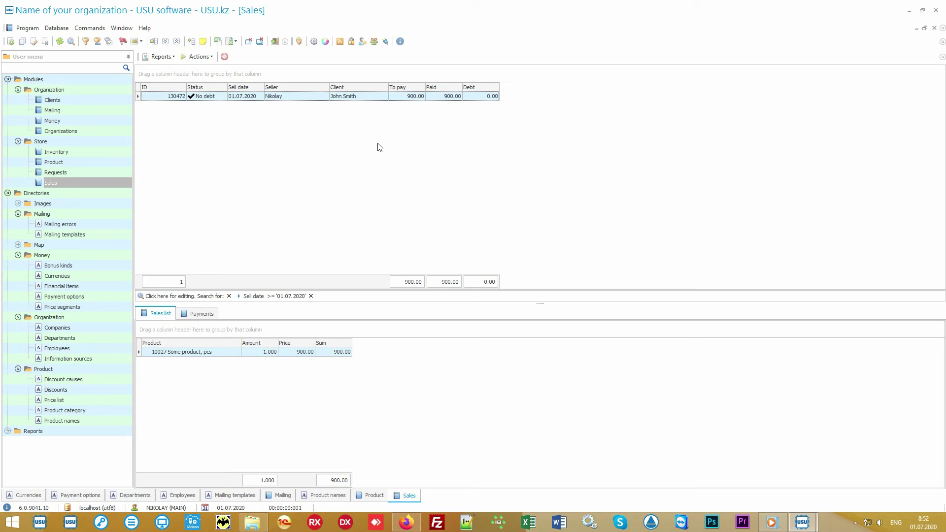
left_click(105, 154)
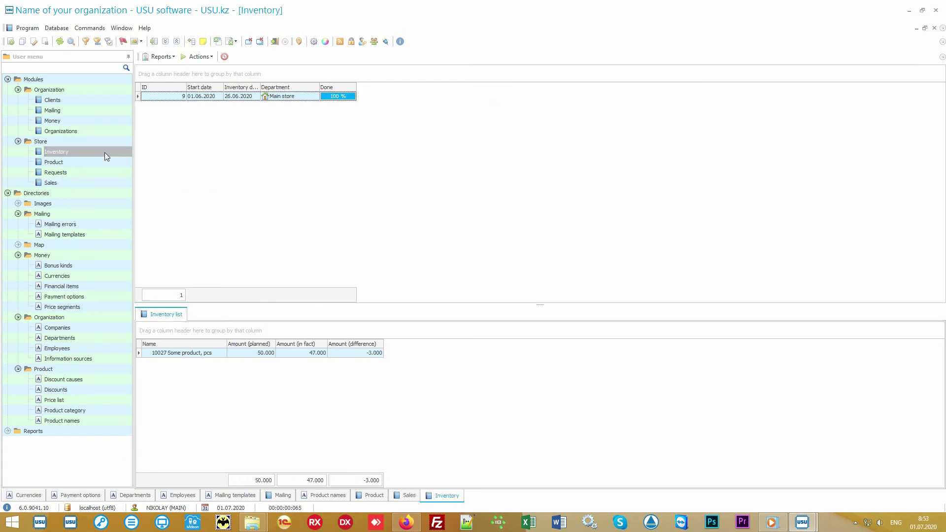
left_click(314, 98)
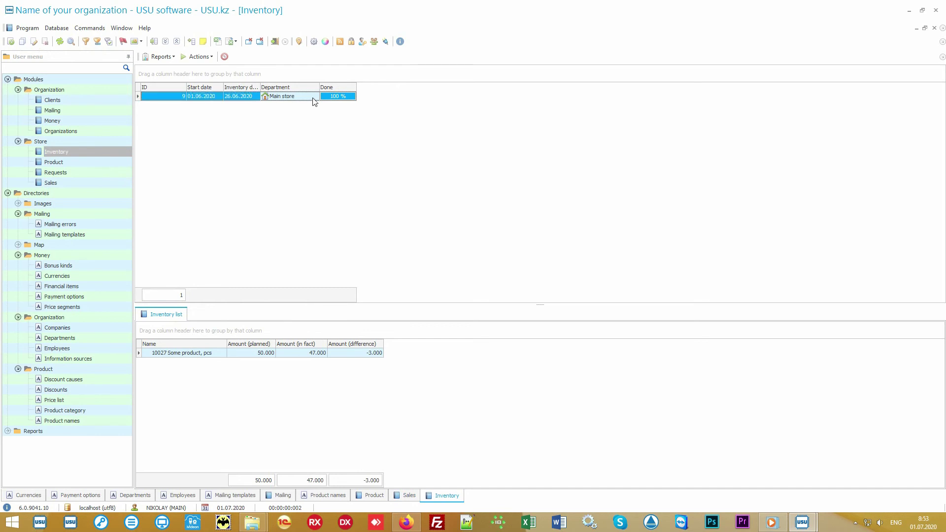
left_click(214, 356)
left_click(242, 357)
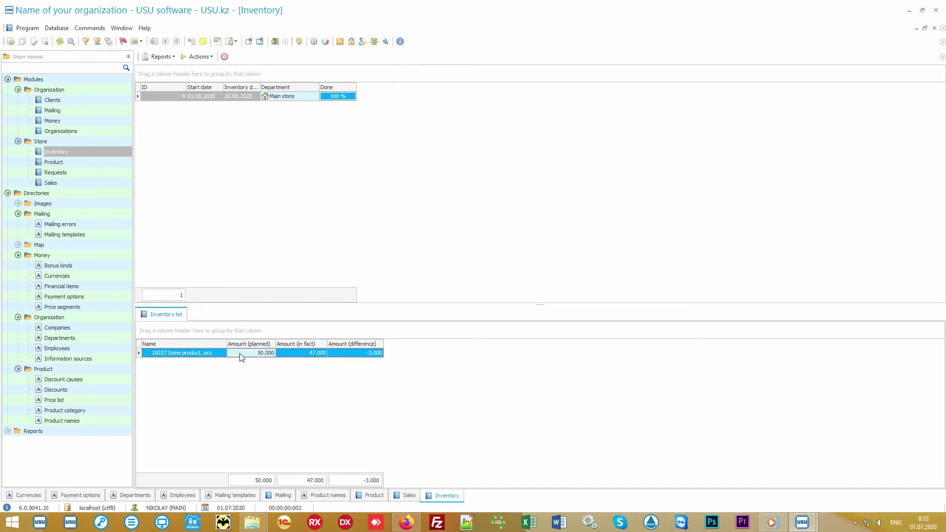
left_click(293, 357)
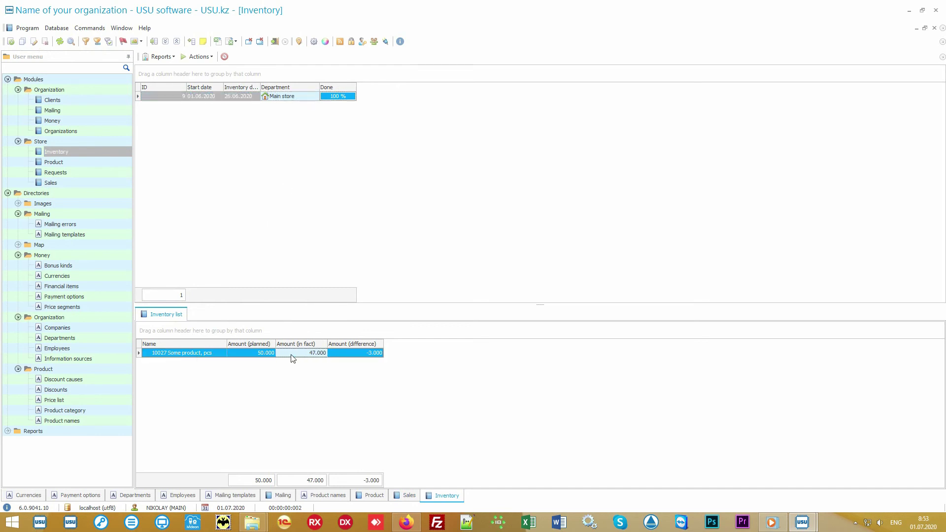
left_click(348, 355)
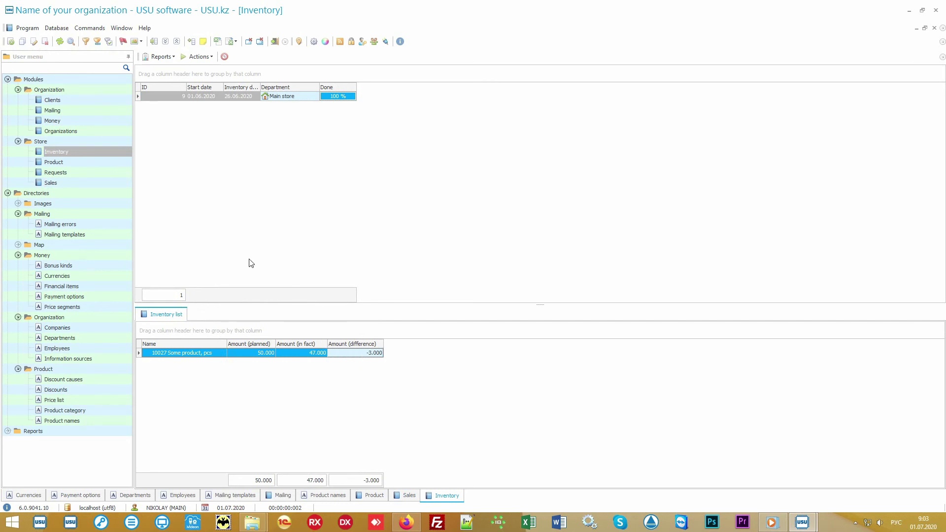
left_click(72, 102)
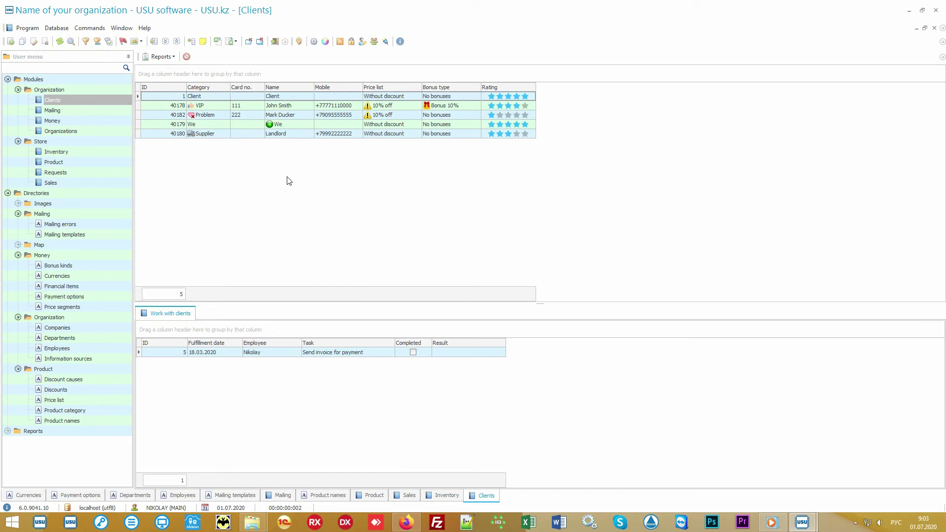
Move from the Sales section to the Clients section and focus the client list
left_click(94, 183)
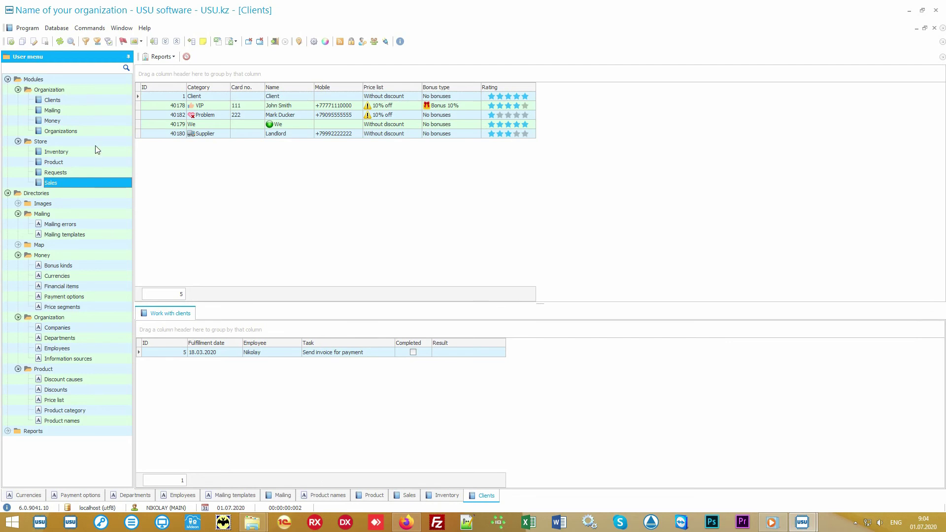
left_click(91, 101)
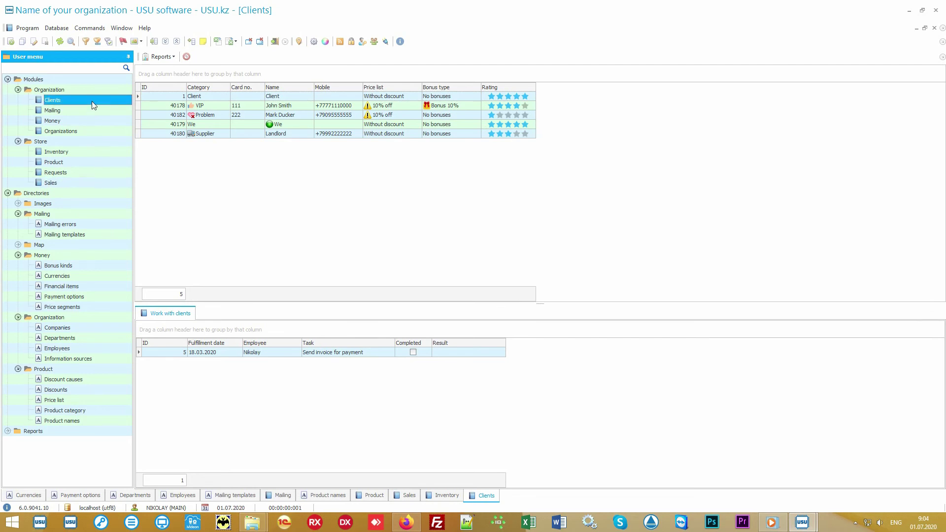
left_click(279, 206)
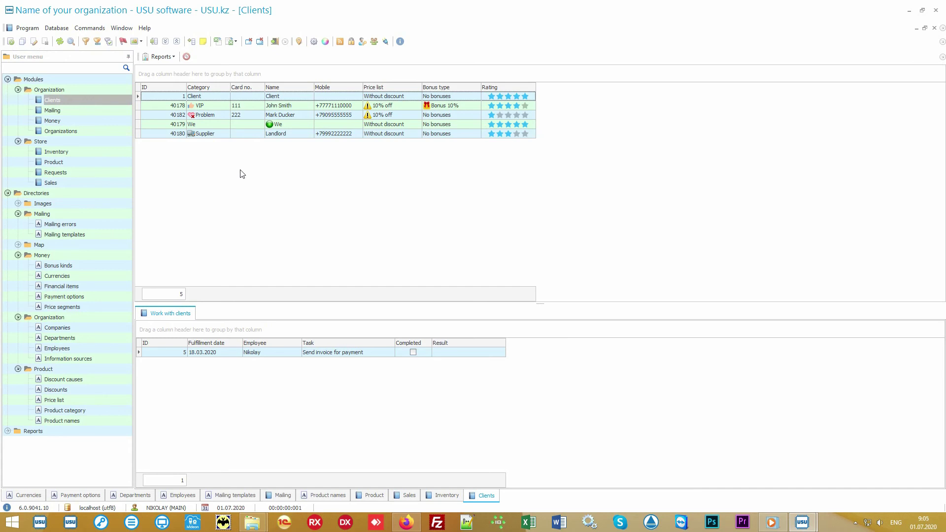
Browse the VIP, Problem, Supplier and default Client tasks, ending on VIP's 18.03.2020 tasks
left_click(215, 105)
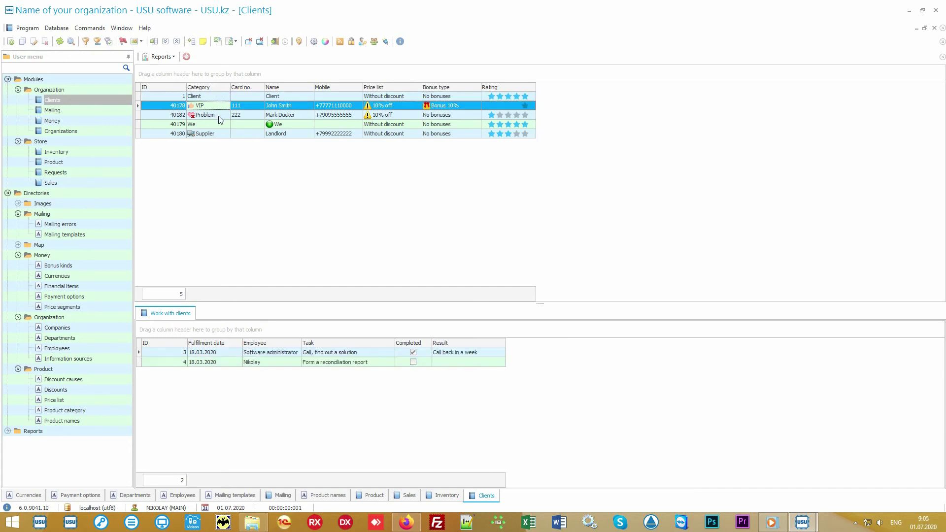
left_click(218, 116)
left_click(218, 135)
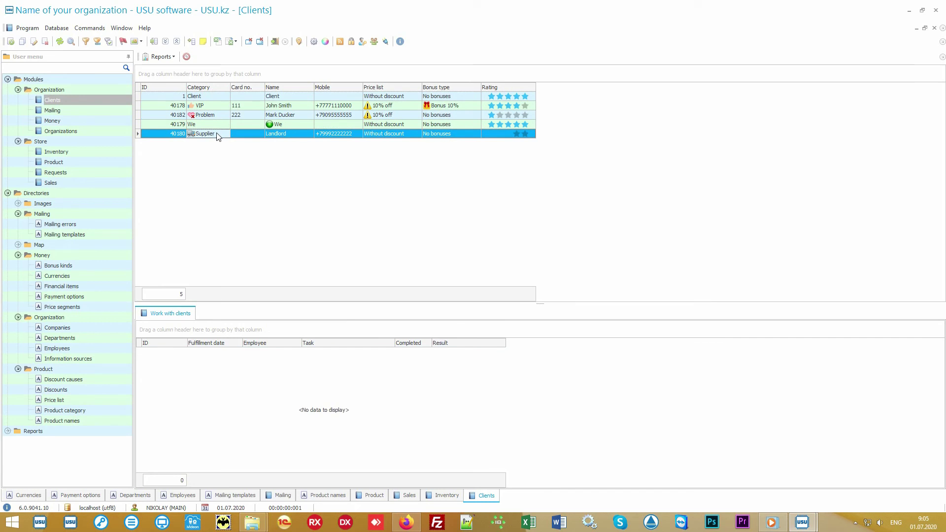
left_click(222, 108)
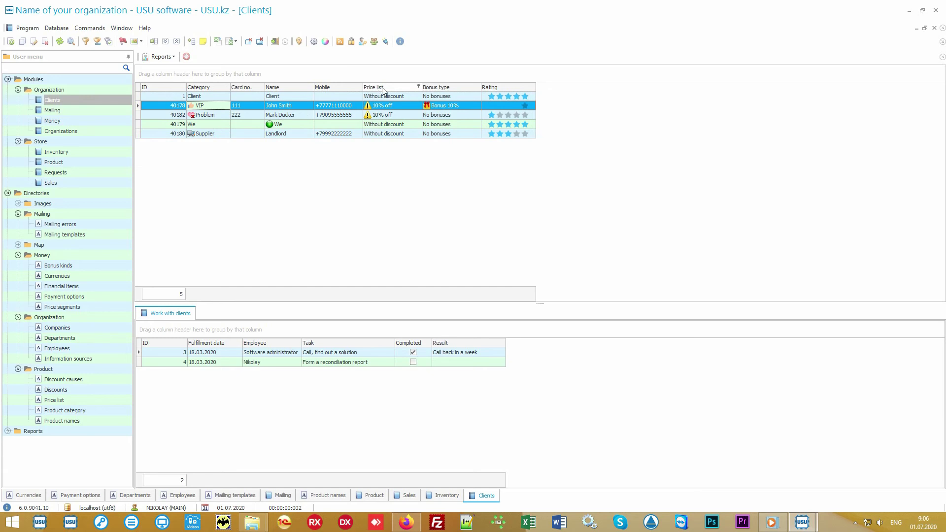
left_click(407, 97)
left_click(406, 105)
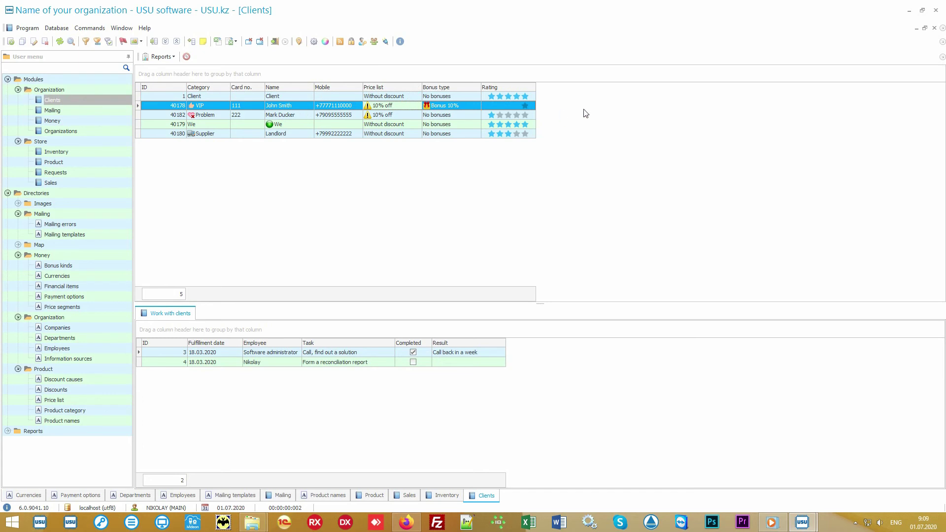
Drag 'Information source' from the Columns visibility list onto the client grid header
right_click(591, 106)
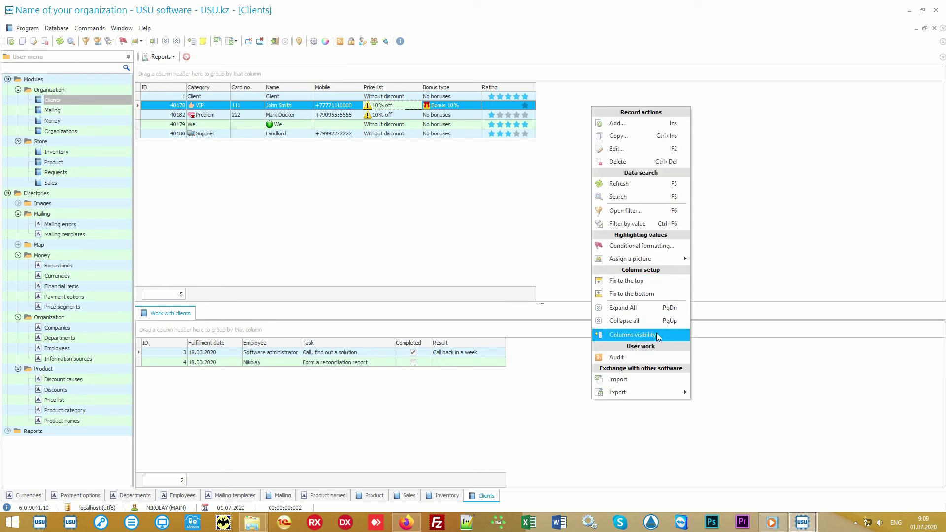
left_click(656, 334)
left_click_drag(857, 301, 730, 451)
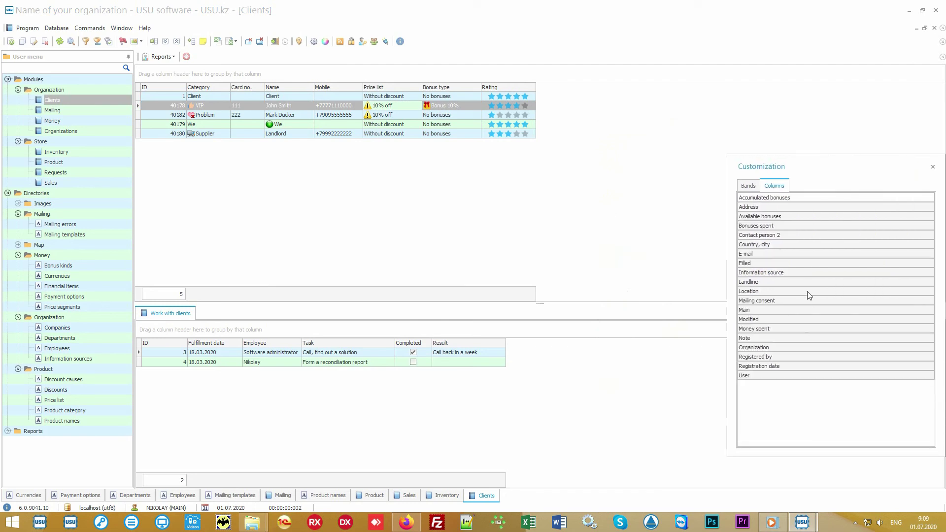
left_click_drag(763, 273, 542, 96)
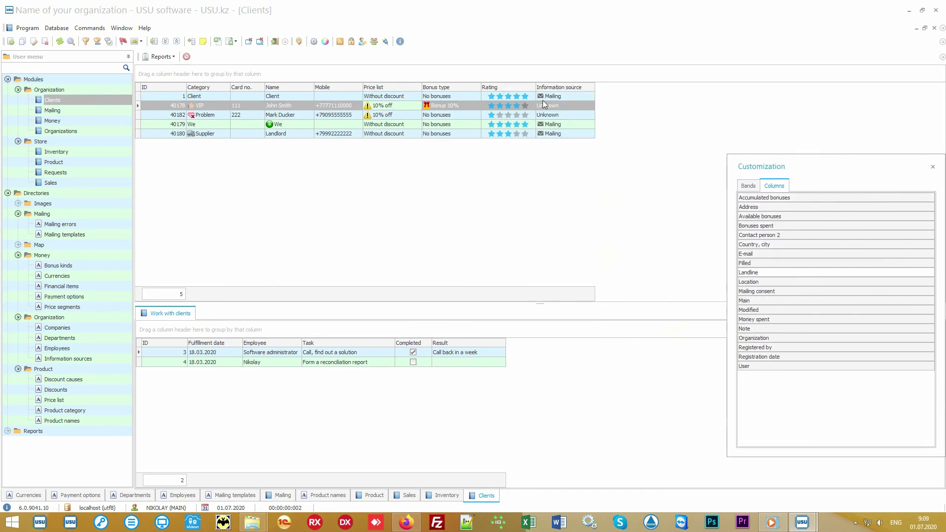
left_click(933, 167)
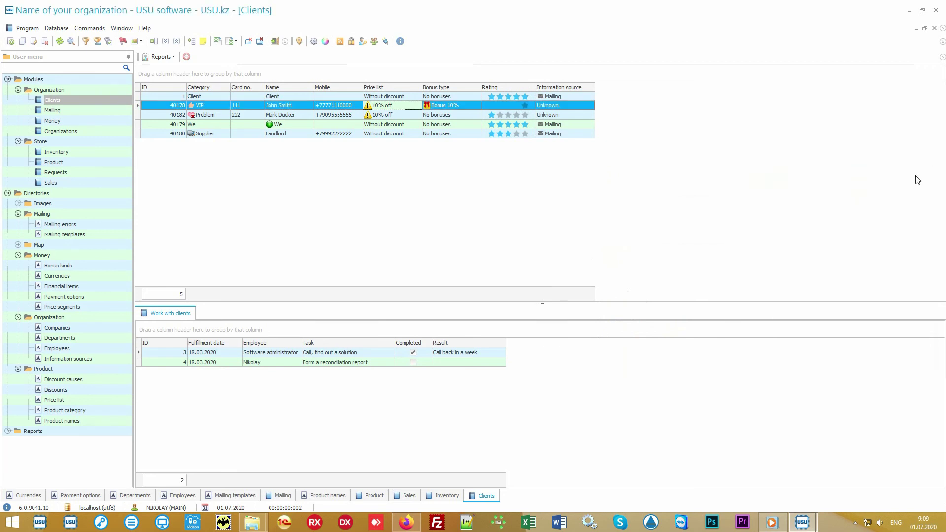
Compare the default Client's and VIP client's information source and the VIP bonus type
left_click(586, 97)
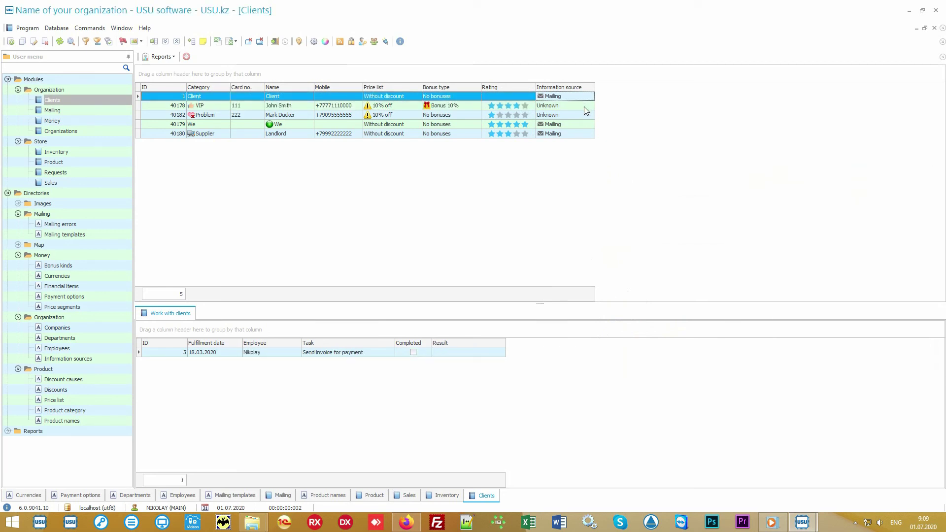
left_click(584, 107)
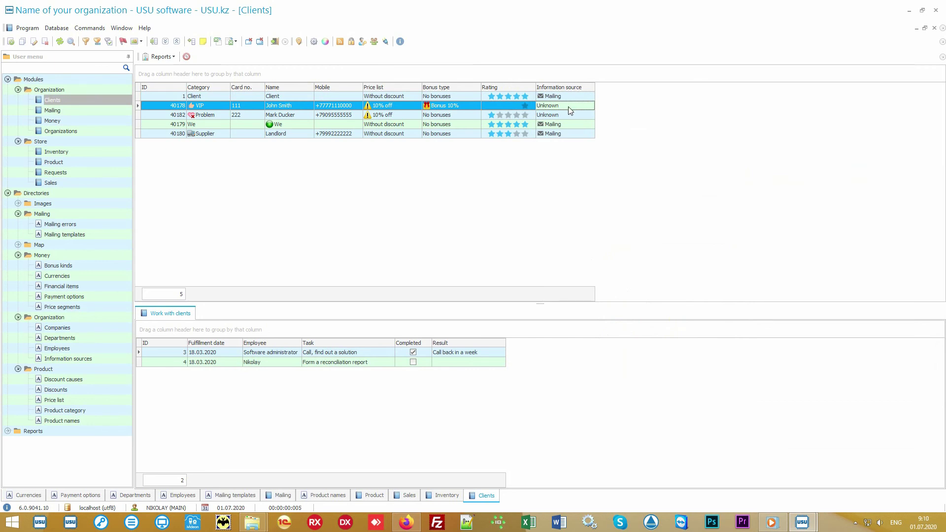
left_click(467, 106)
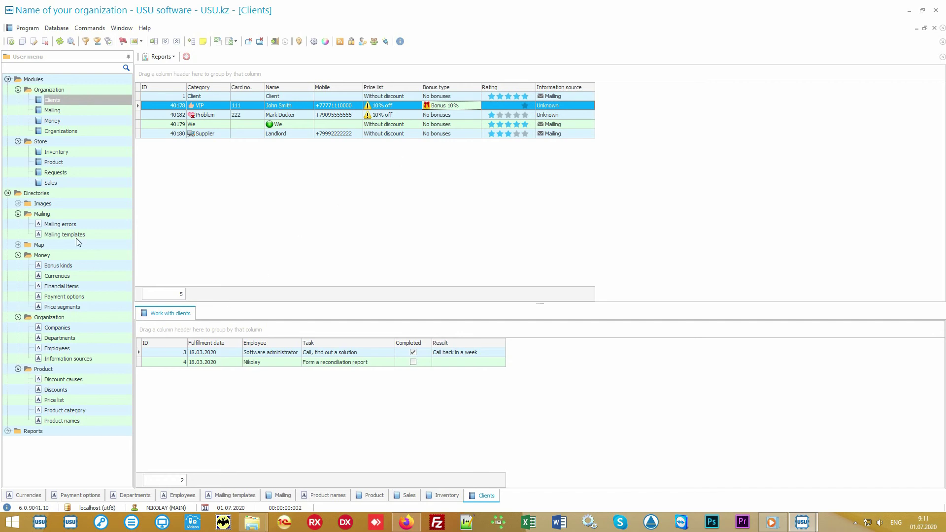
Generate the Mailing report and view its send options
left_click(8, 194)
left_click(7, 204)
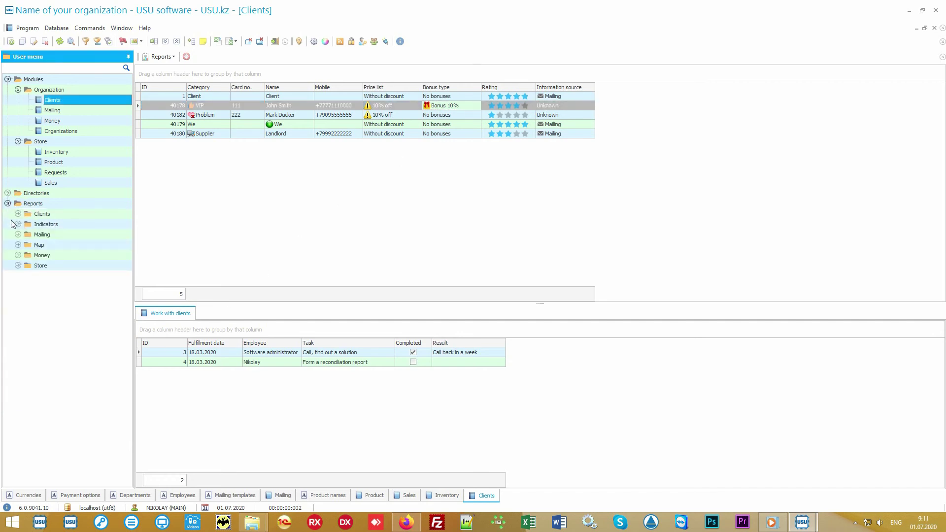
left_click(17, 234)
double_click(52, 245)
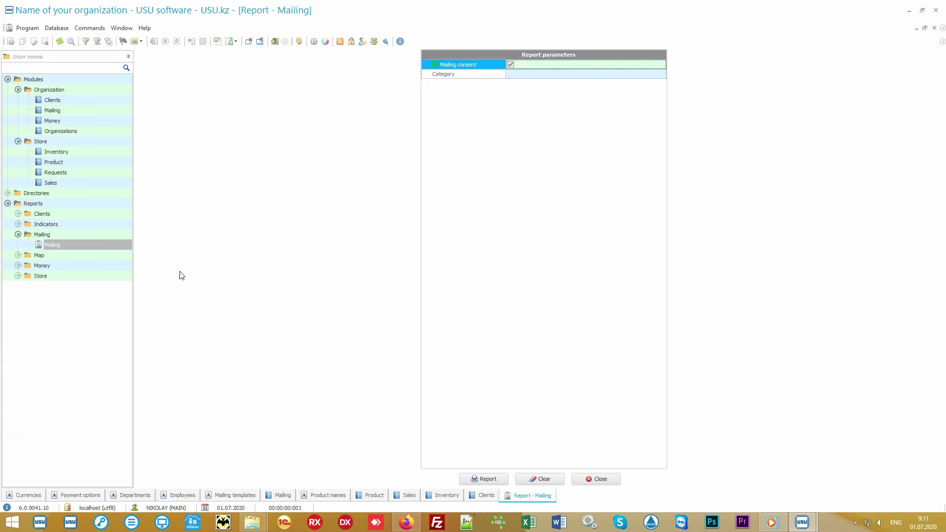
left_click(479, 481)
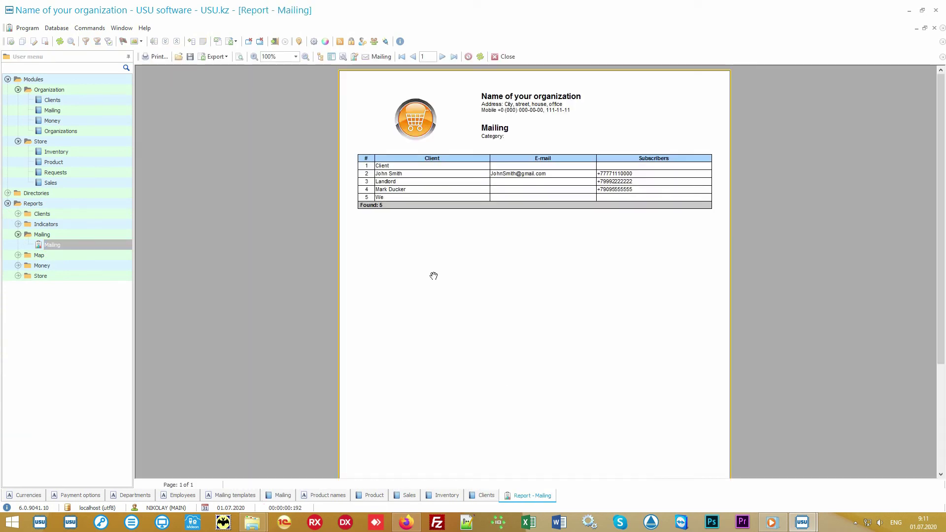
left_click(381, 57)
Generate the Money > Salary report for 01.01.2010–31.12.2020 and go back to Clients
left_click(102, 267)
double_click(100, 265)
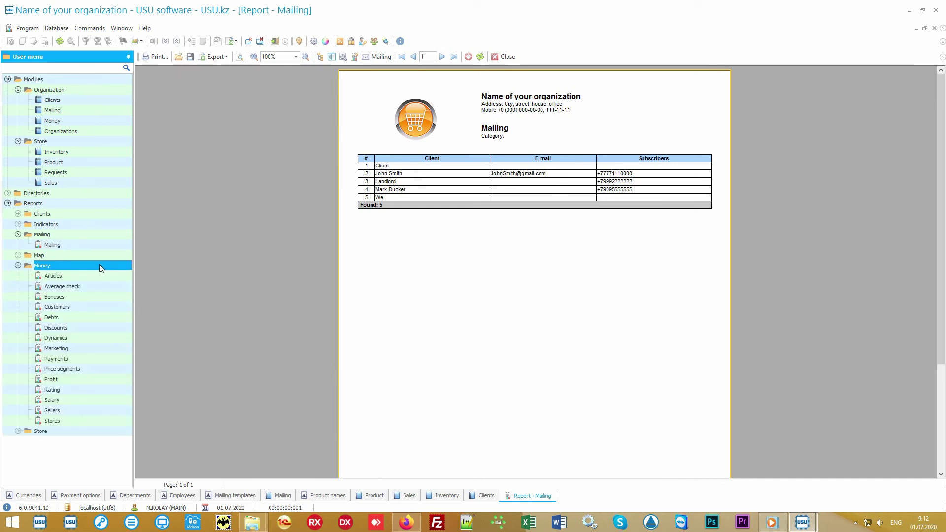
double_click(70, 401)
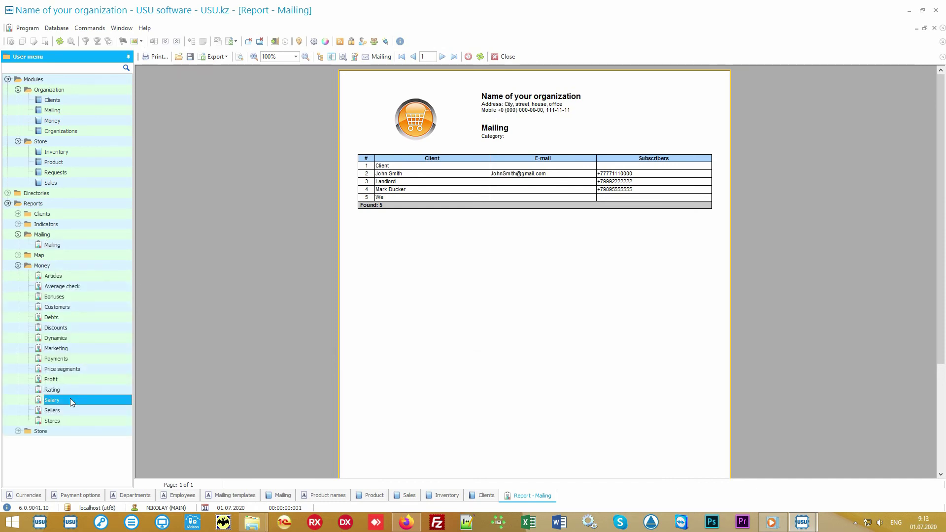
left_click(484, 479)
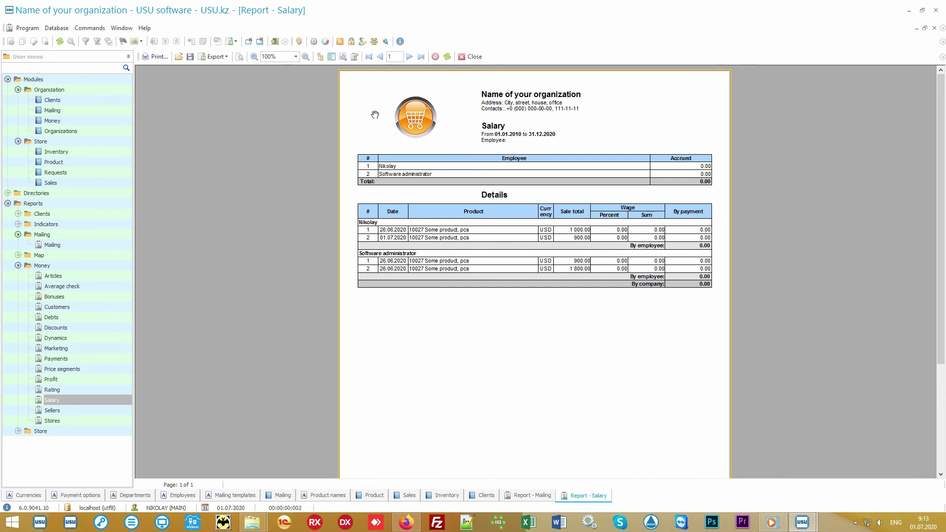
left_click(52, 100)
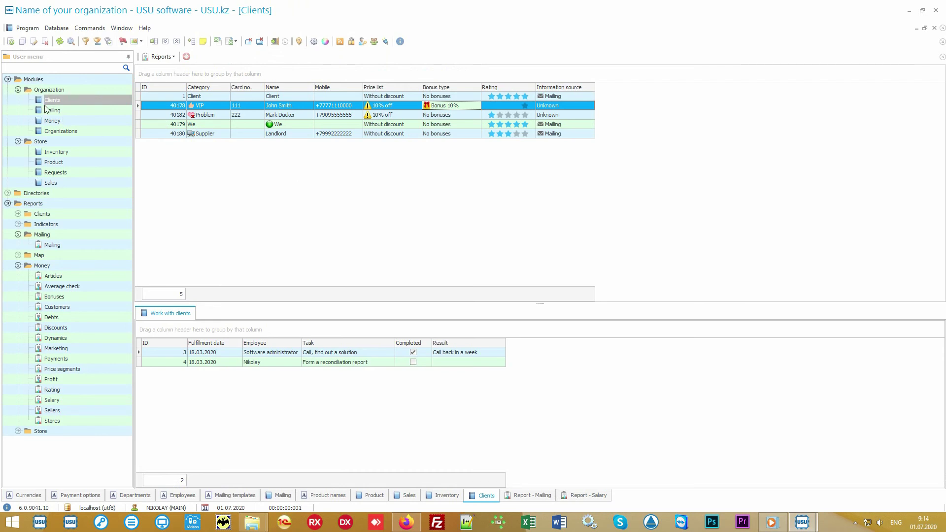
Collapse Modules, Mailing and Money, and expand Store to show Absent through Stale goods
left_click(18, 79)
left_click(8, 80)
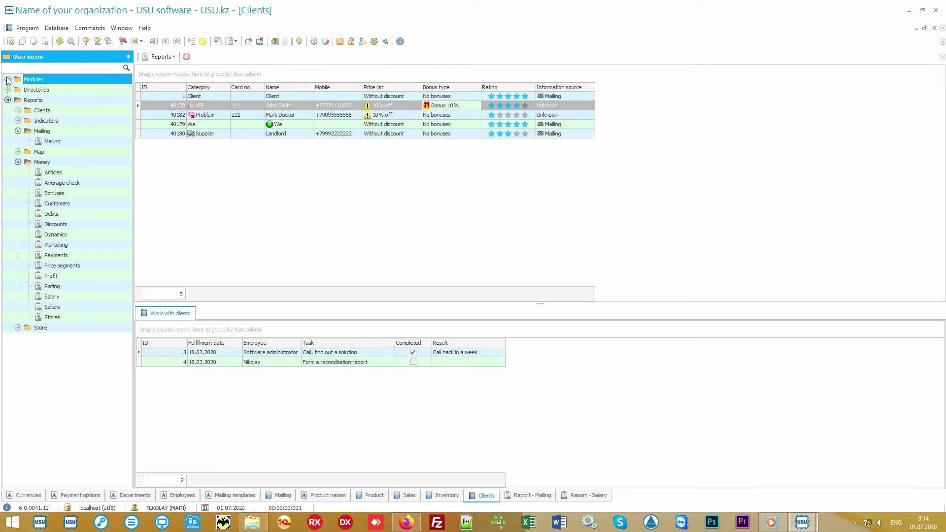
left_click(43, 131)
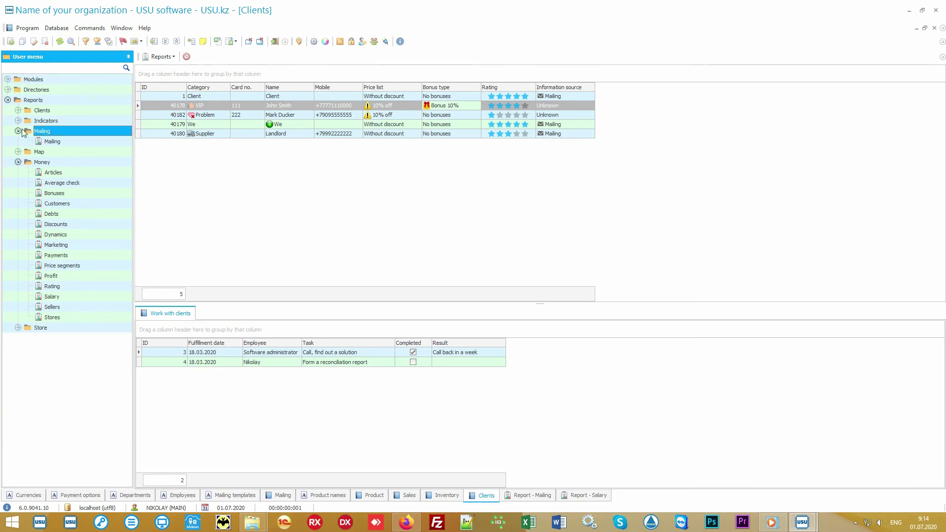
left_click(18, 131)
left_click(26, 151)
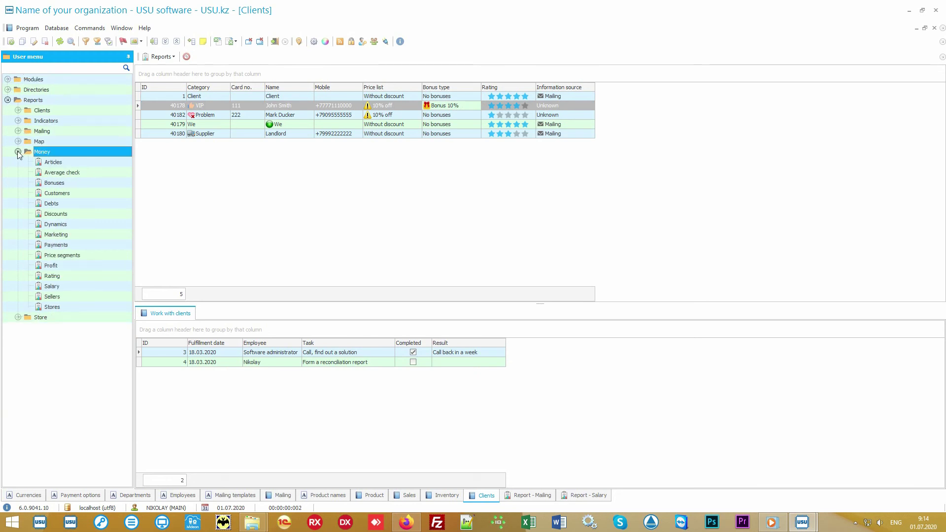
left_click(18, 152)
double_click(49, 165)
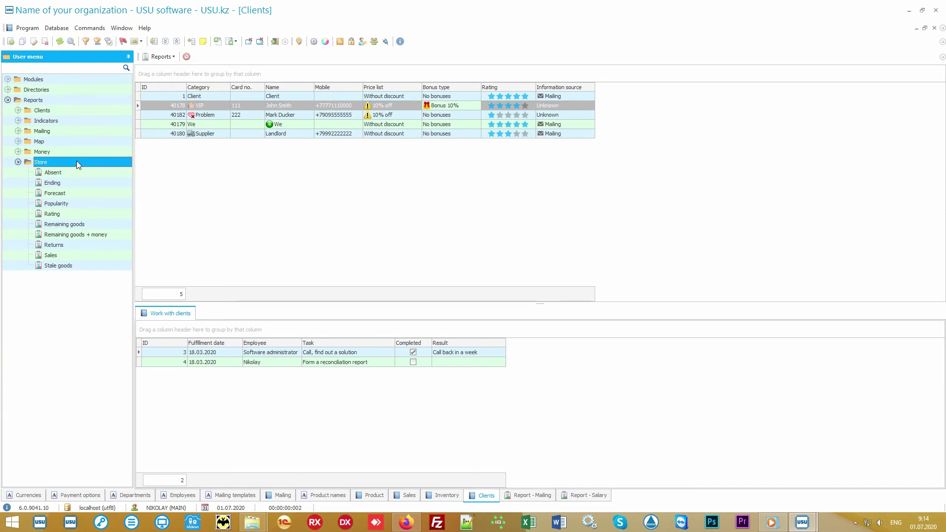
Run Popularity and Rating reports and compare tabs, ending on Rating with Some product 1 at 4 600.00
double_click(57, 204)
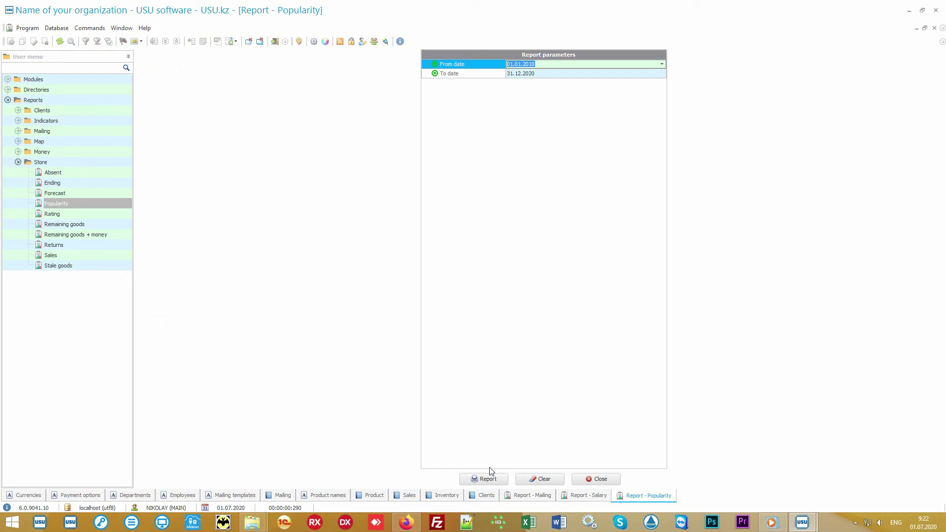
left_click(488, 479)
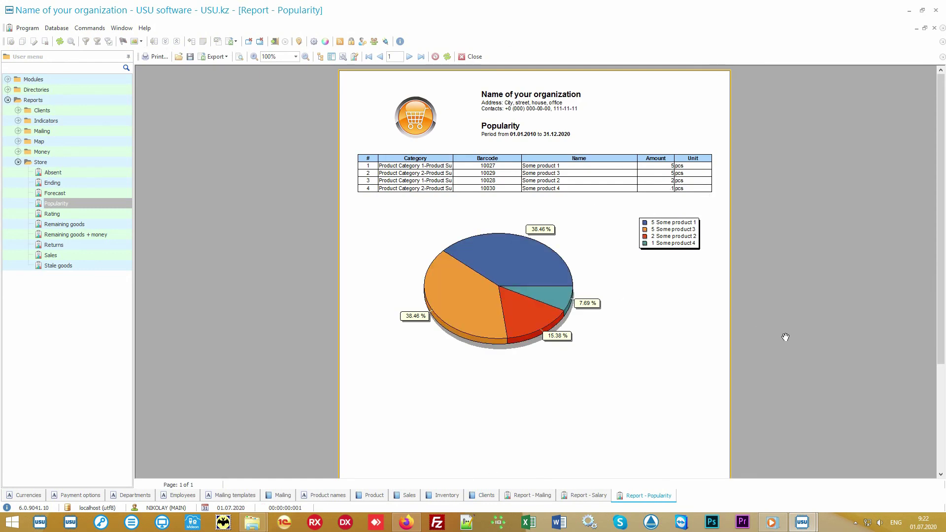
double_click(93, 214)
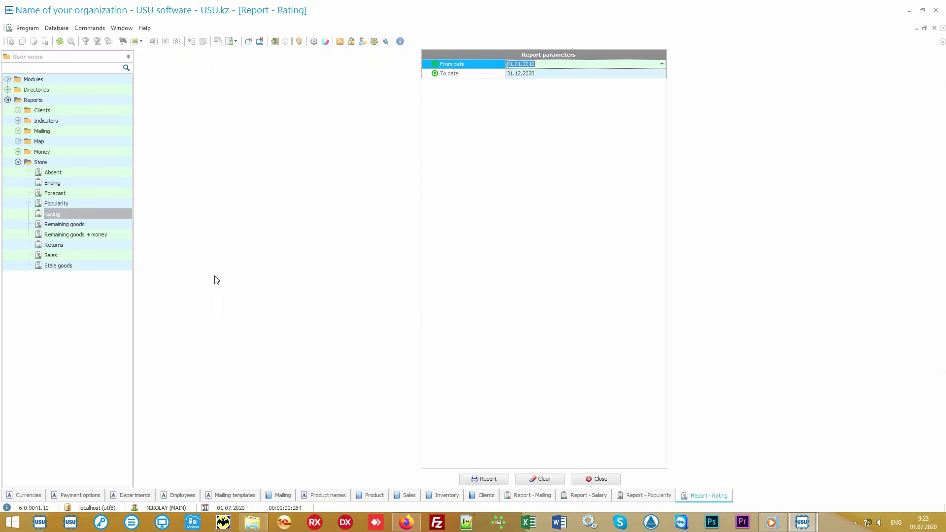
left_click(485, 478)
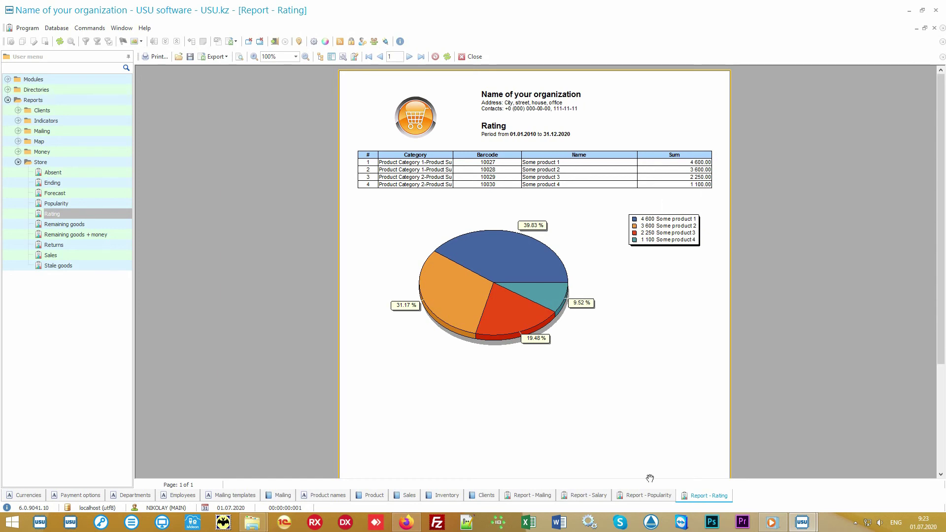
left_click(643, 496)
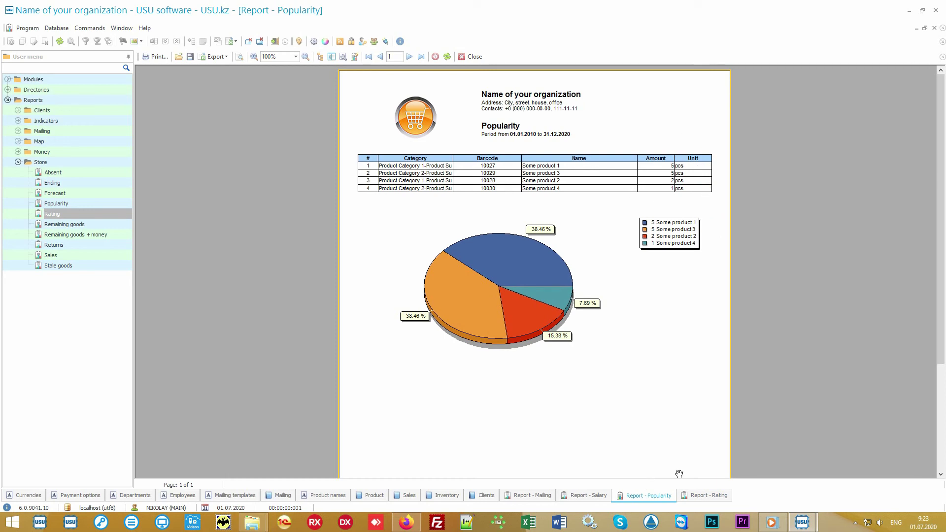
left_click(694, 499)
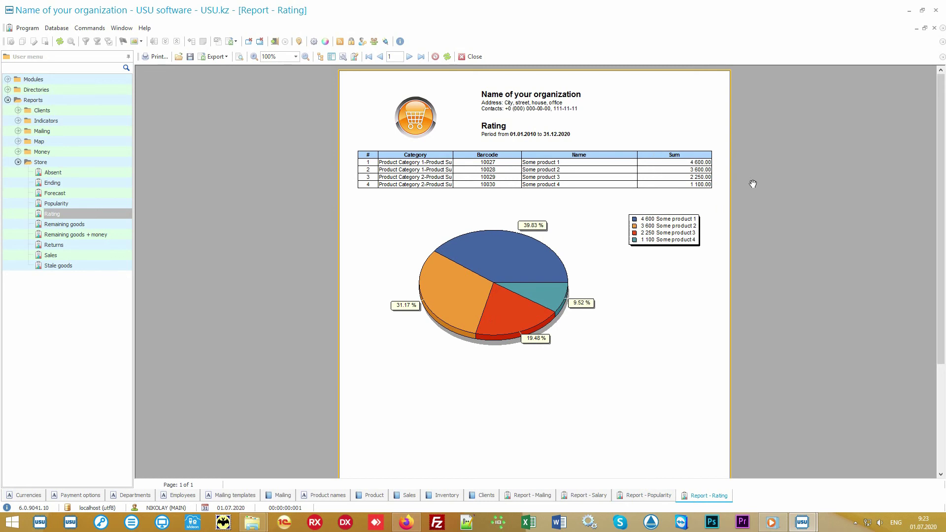
Run the Sales report for the default period, then reopen its parameters and clear both dates
double_click(87, 253)
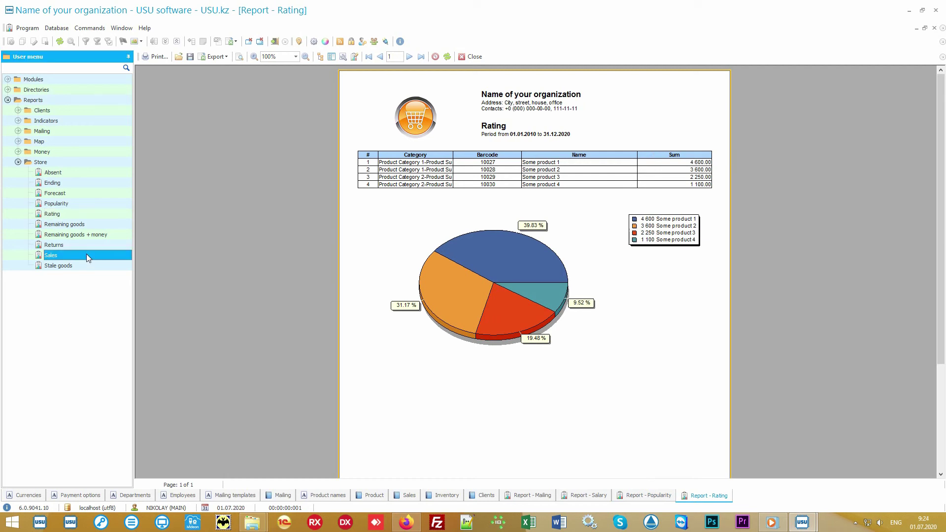
left_click(485, 477)
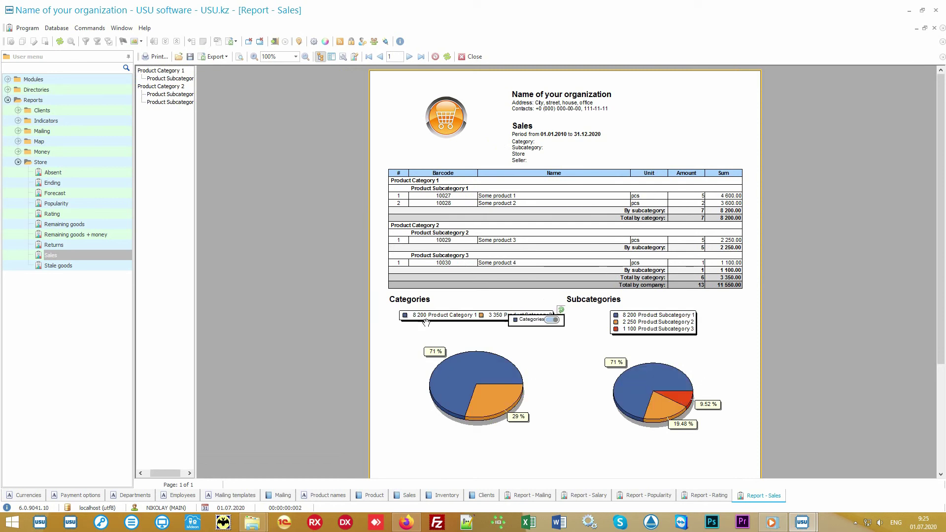
double_click(96, 253)
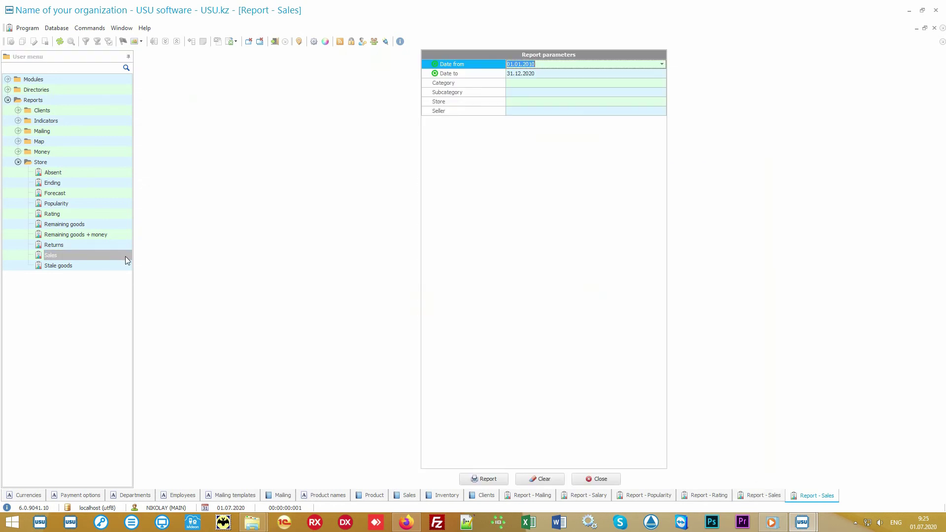
key("Delete")
key("Down")
key("Delete")
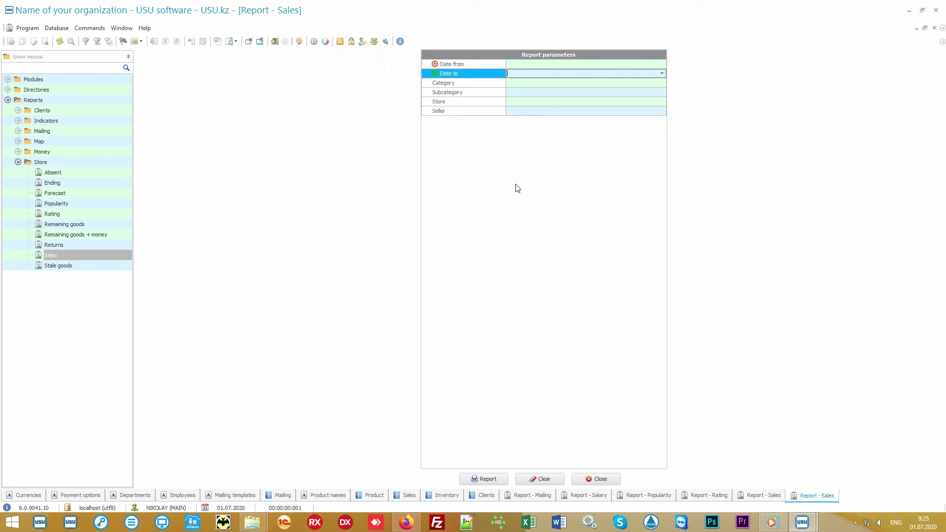
key("Up")
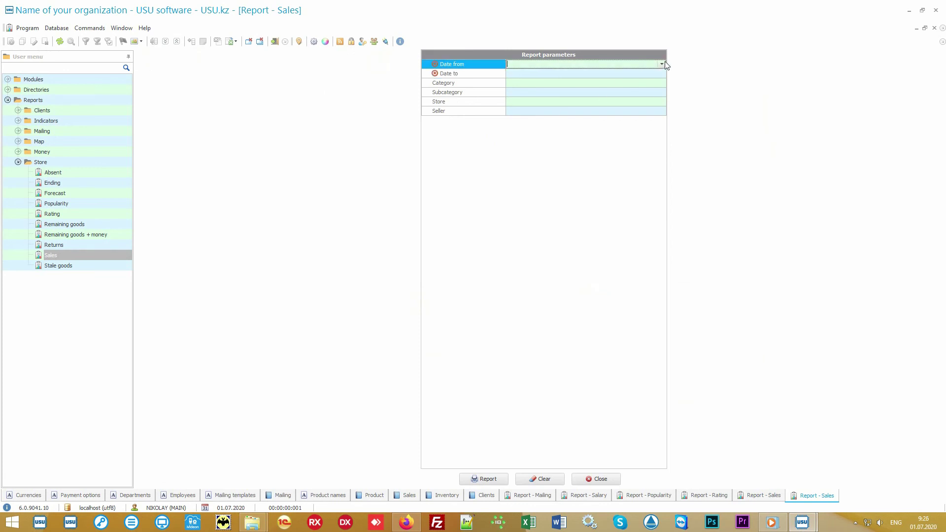
Generate the Sales report for 01.07.2020–05.07.2020, totalling 2 000.00 split 45% / 55%
left_click(663, 63)
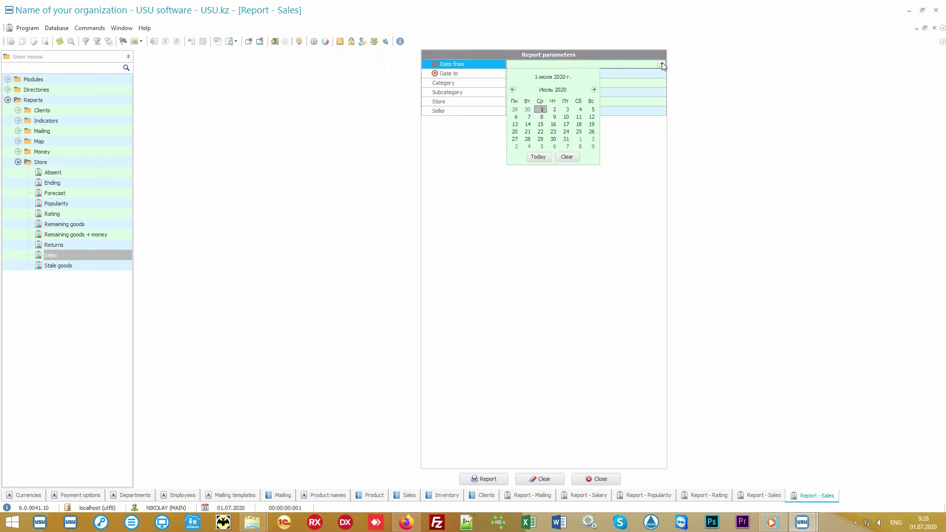
left_click(538, 157)
left_click(538, 74)
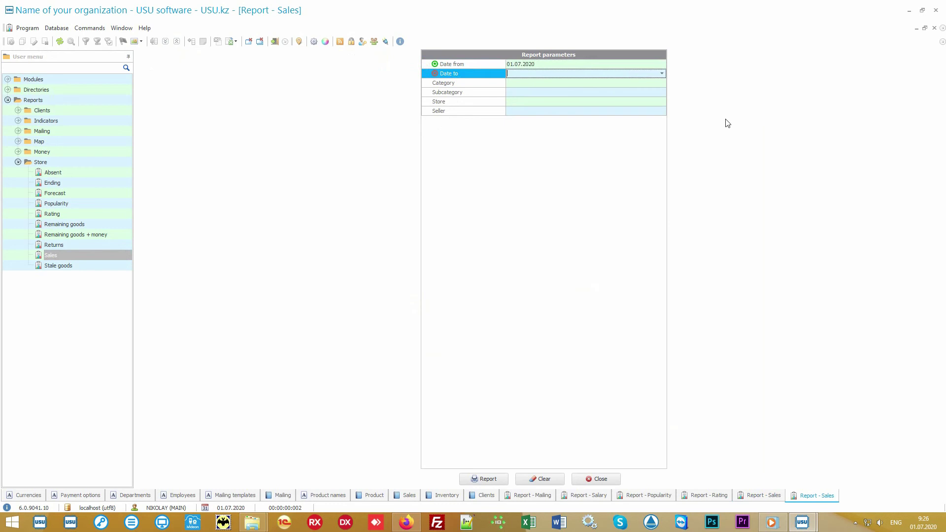
type("05.07.2020")
key("Return")
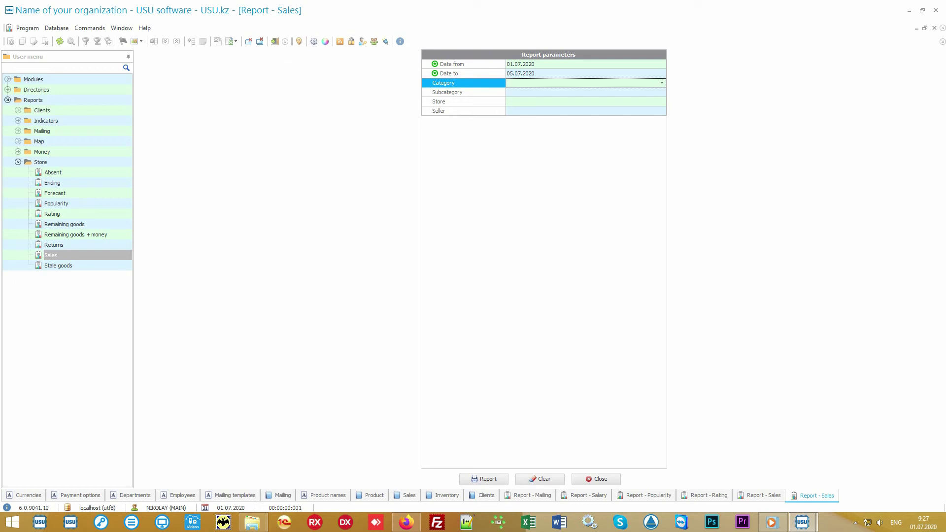
left_click(488, 479)
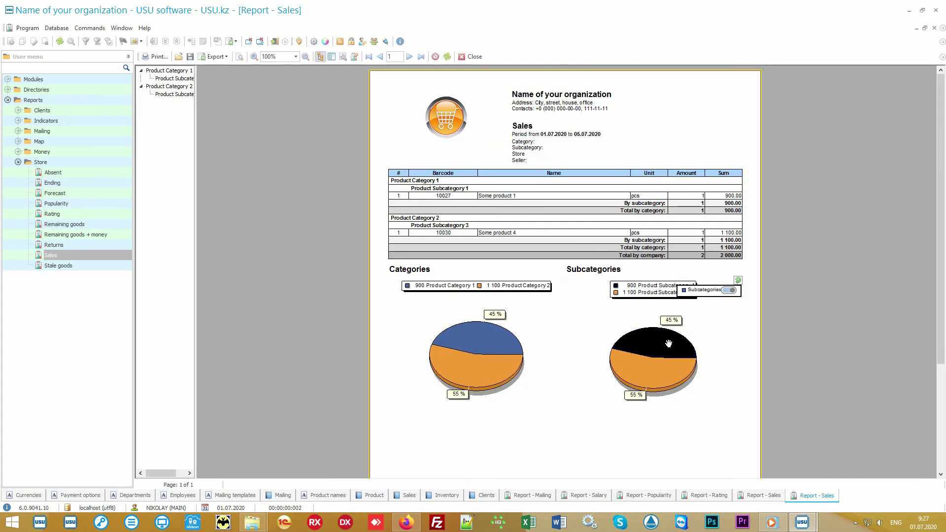
mouse_move(535, 360)
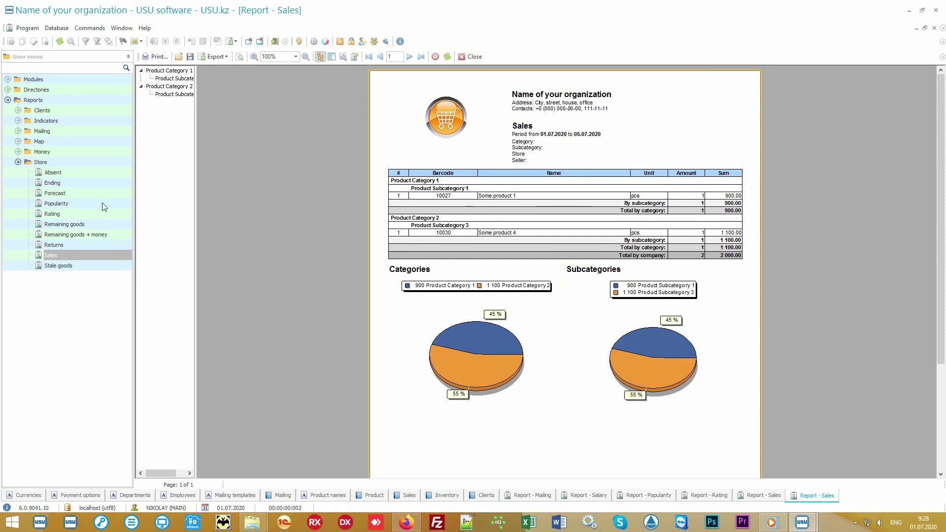
Step through the Store reports to Stale goods and toggle the Money reports group
left_click(73, 163)
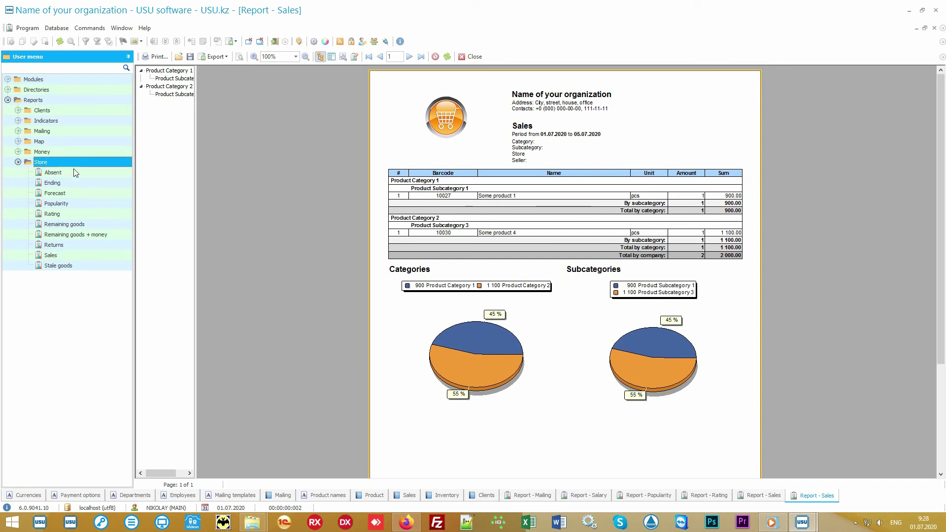
key("Down")
key("Down")
key("Down")
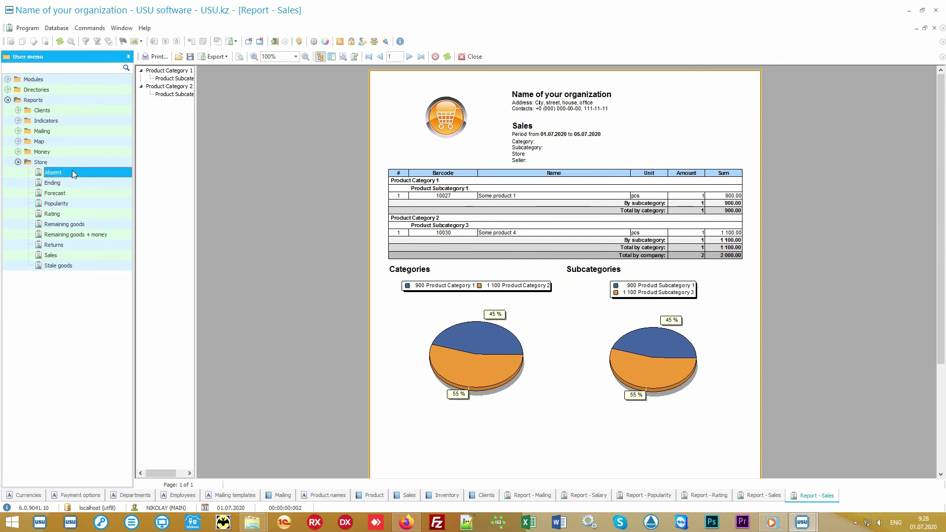
key("Down")
key("Down")
key("Down")
key("Down")
key("Down")
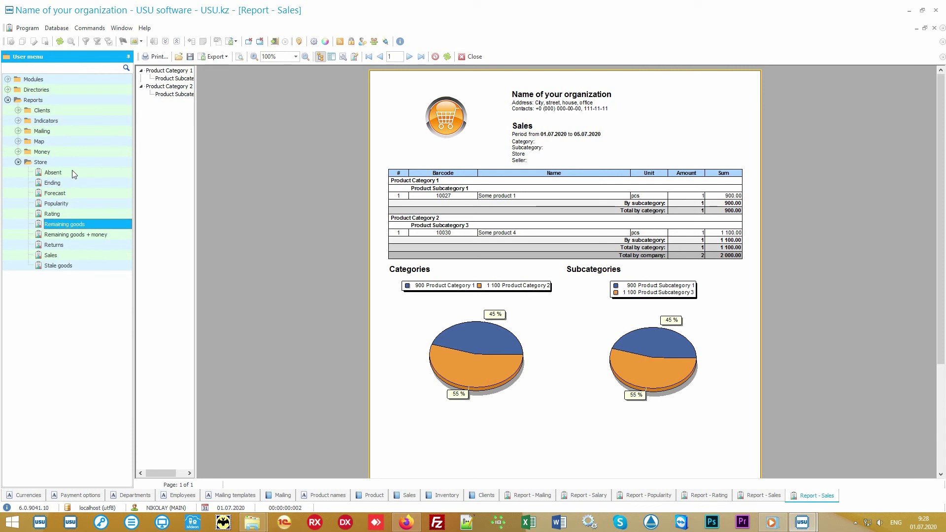
key("Down")
key("Down")
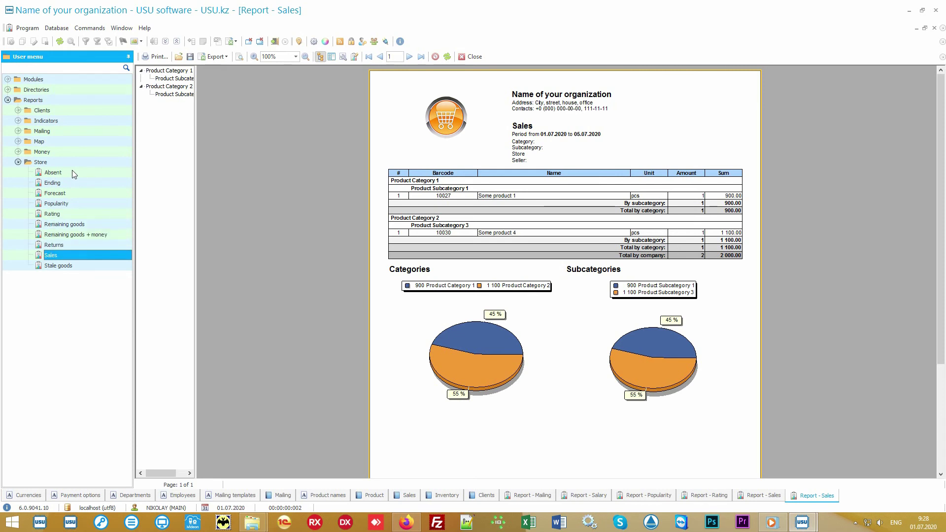
left_click(19, 152)
left_click(19, 151)
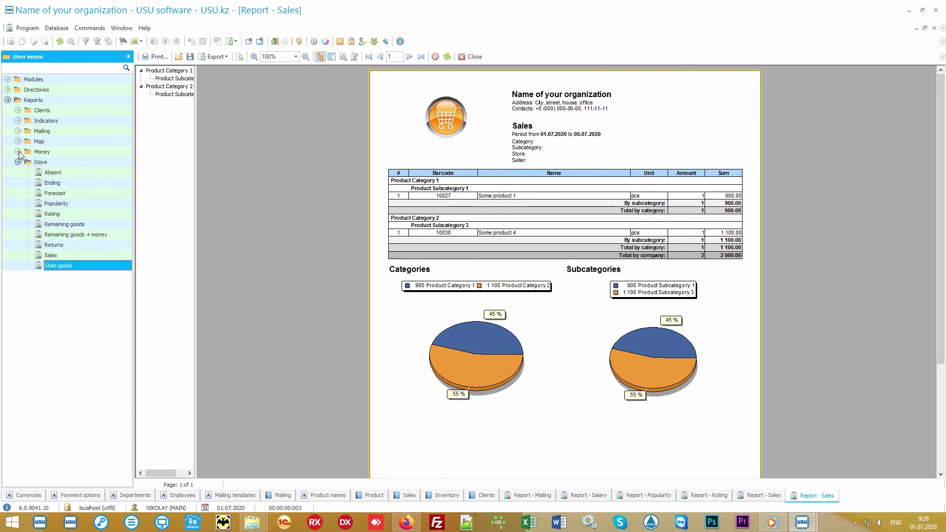
left_click(41, 162)
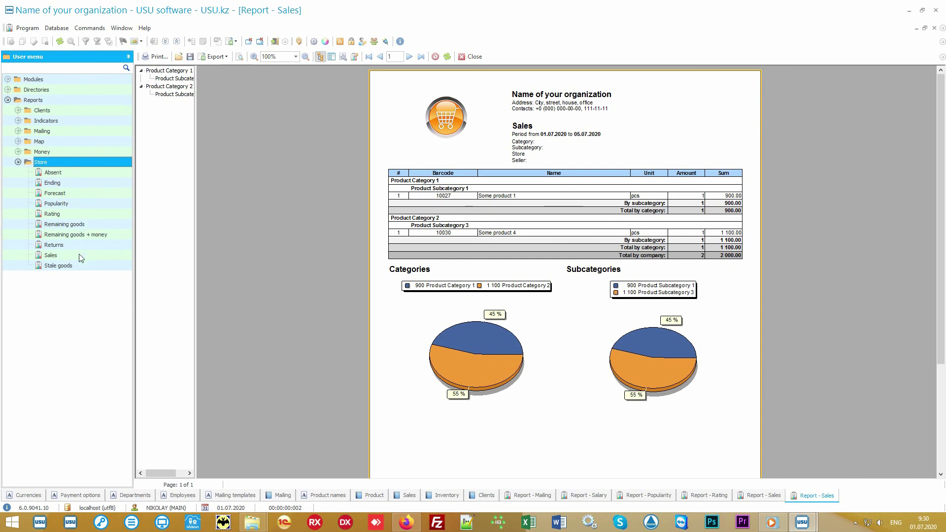
double_click(50, 255)
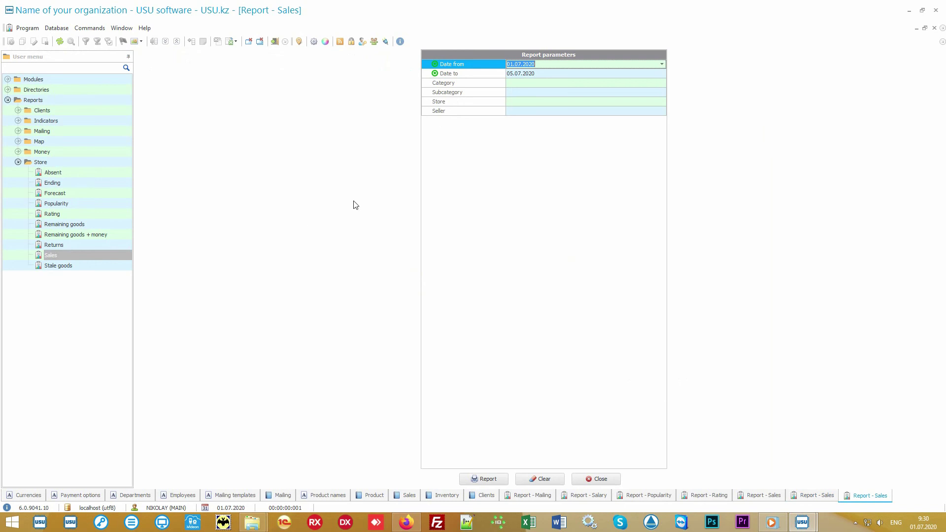
left_click(489, 75)
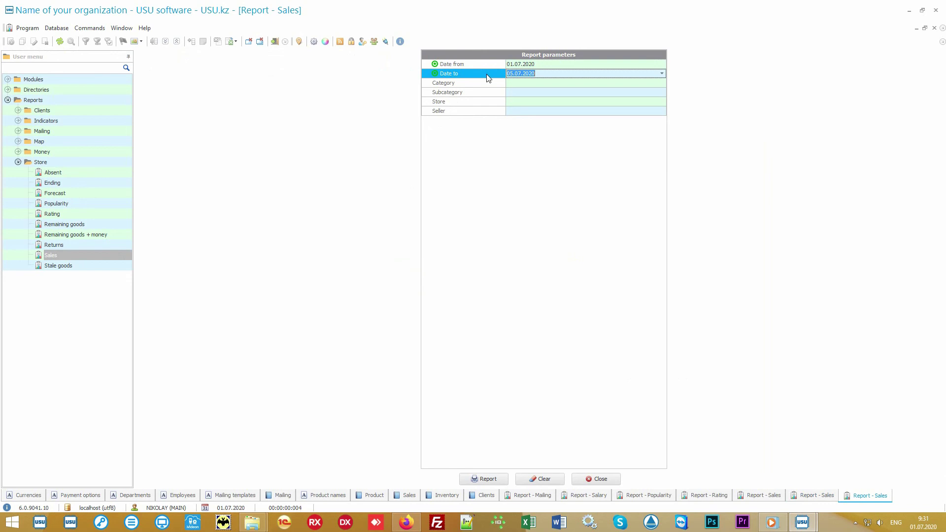
left_click(490, 85)
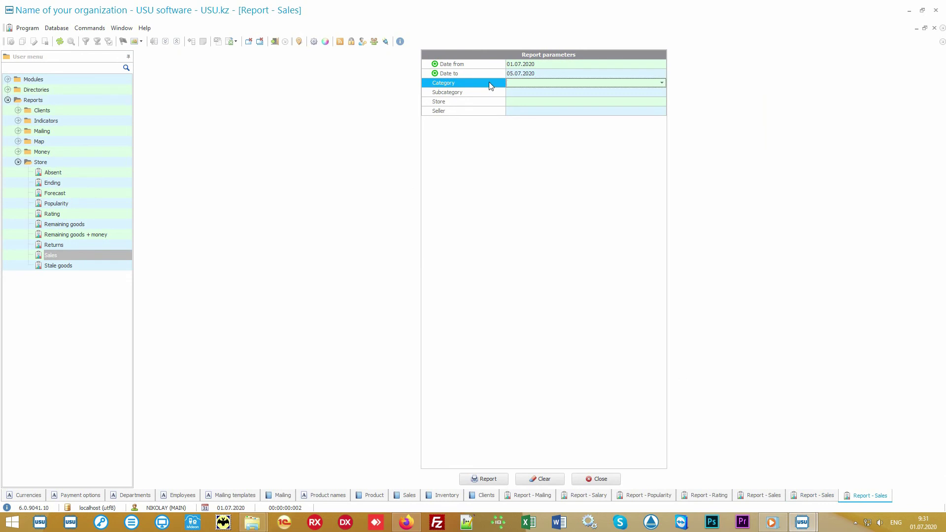
left_click(661, 84)
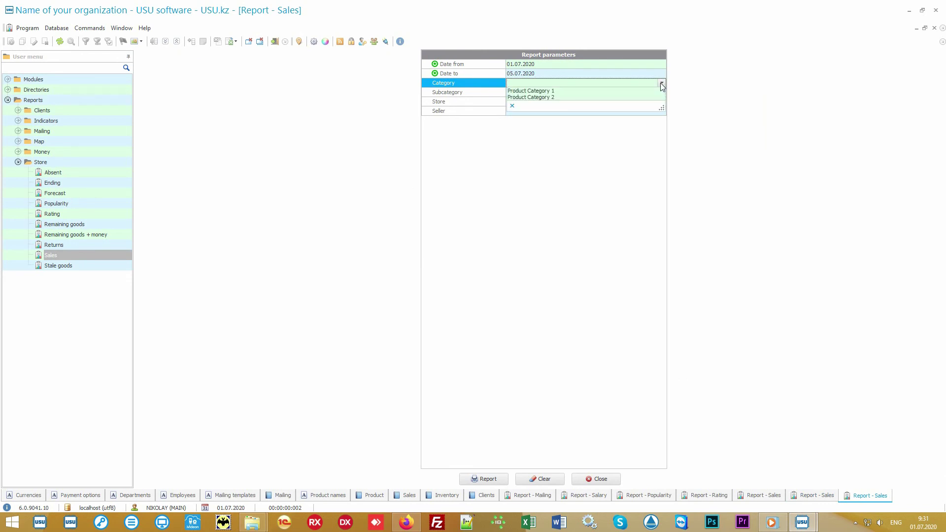
left_click(662, 84)
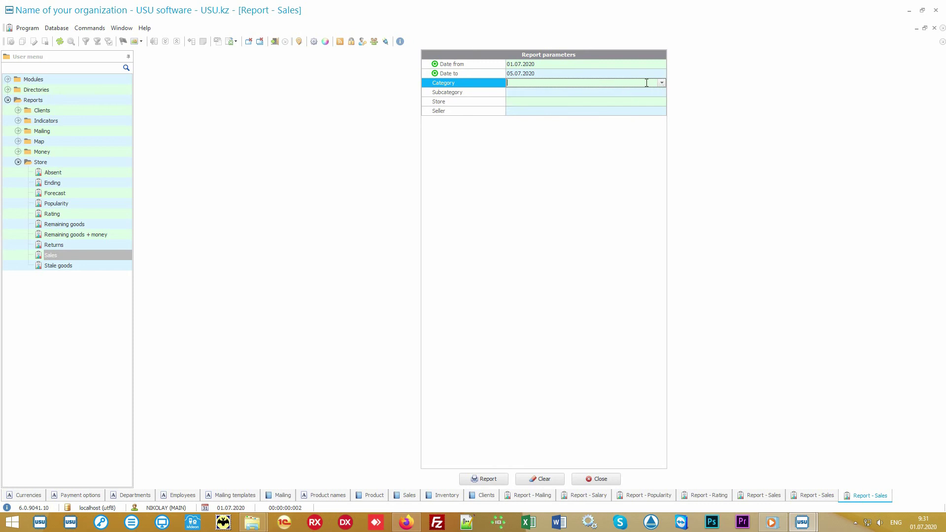
left_click(489, 96)
left_click(481, 104)
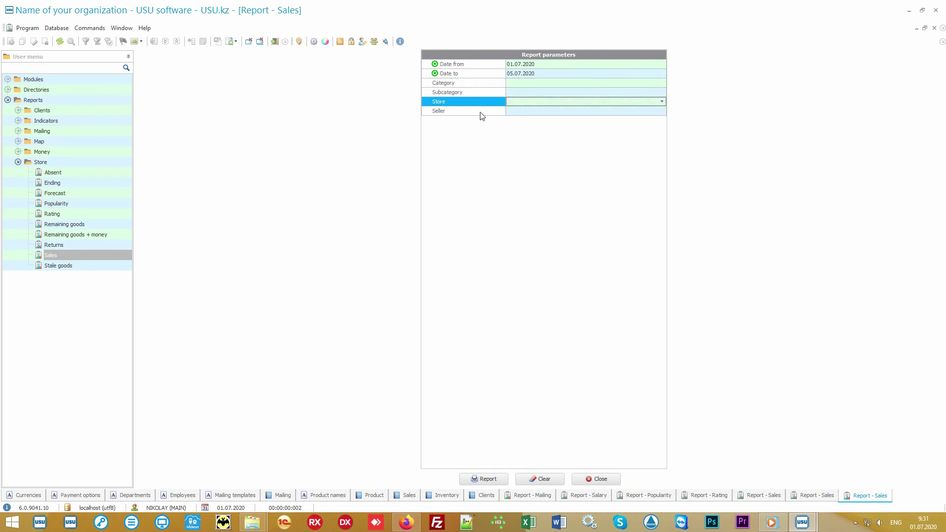
left_click(482, 115)
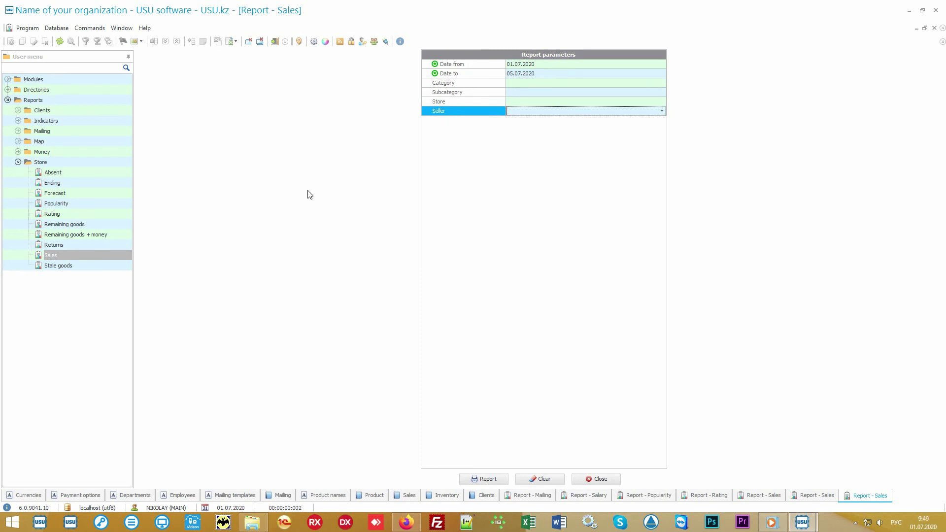
Run the Stale goods report, then the Absent report: Some product 6 requested 3 times, Some product 7 once
left_click(90, 269)
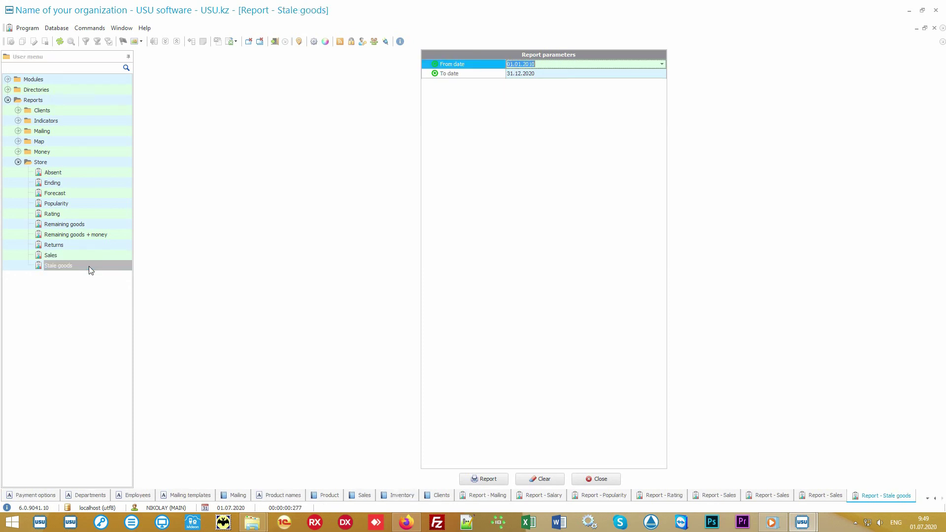
left_click(481, 481)
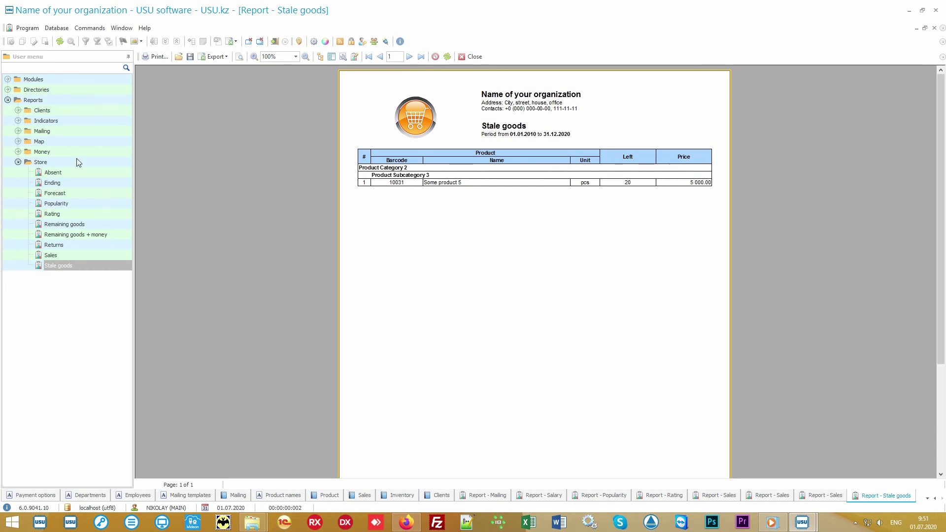
left_click(66, 175)
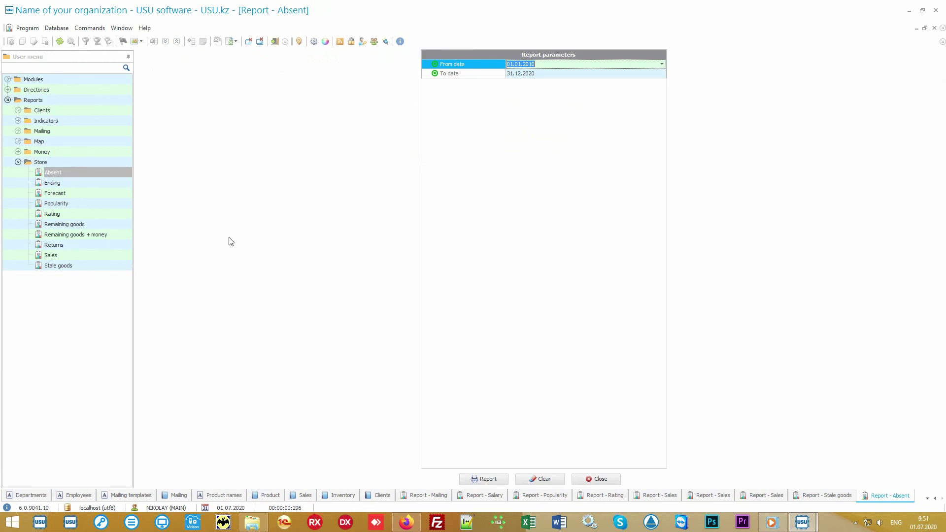
left_click(495, 479)
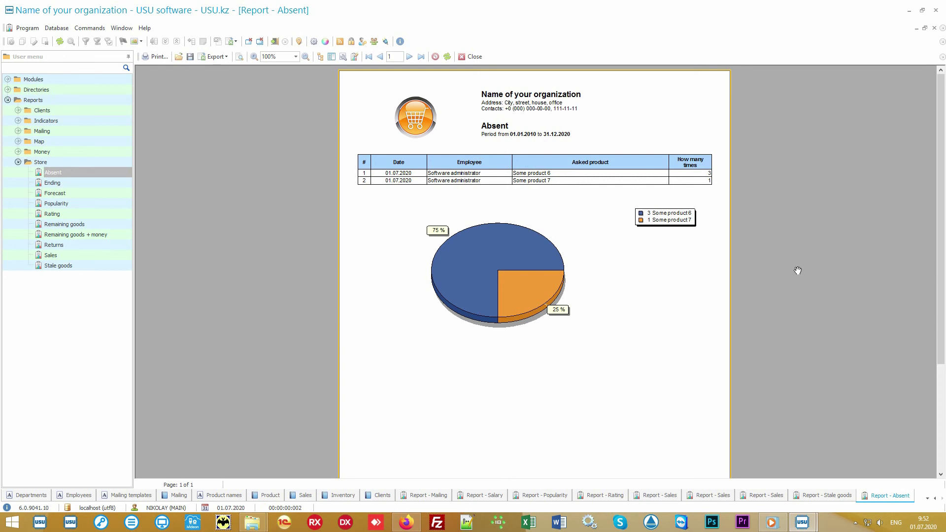
Run the Returns and Forecast reports, then the Ending report for 01.07.2020 (Some product 4 short by 9)
left_click(62, 245)
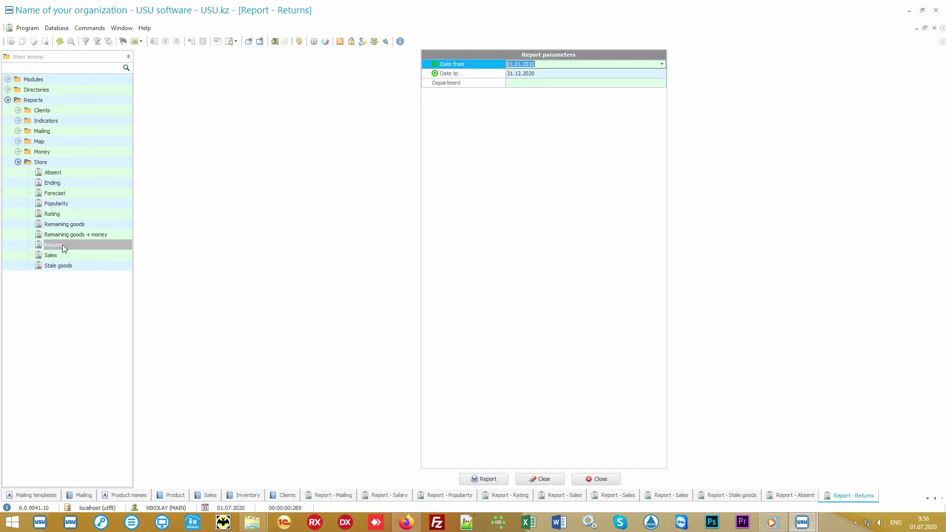
left_click(484, 479)
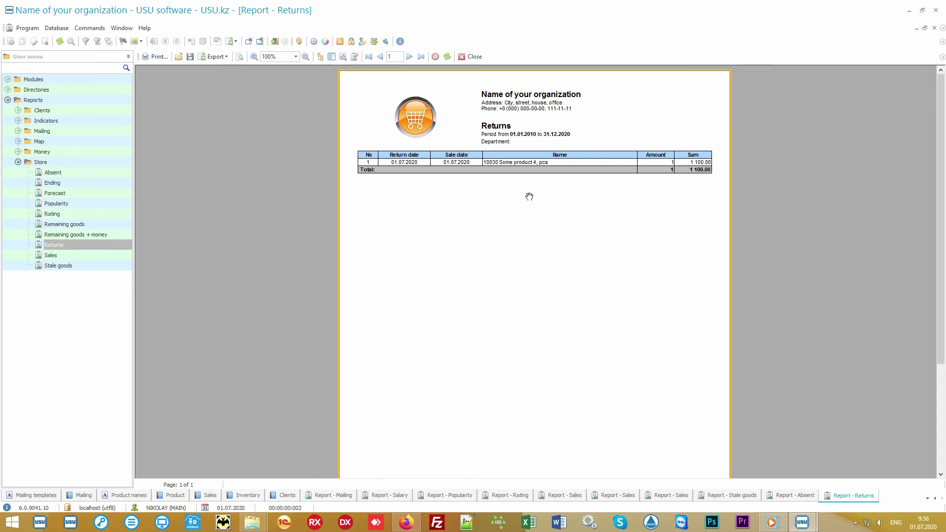
double_click(81, 197)
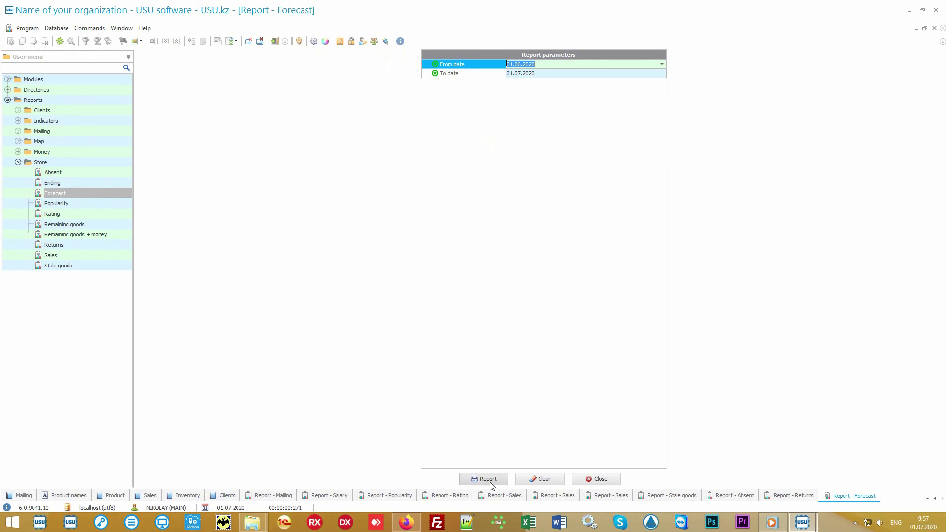
left_click(487, 479)
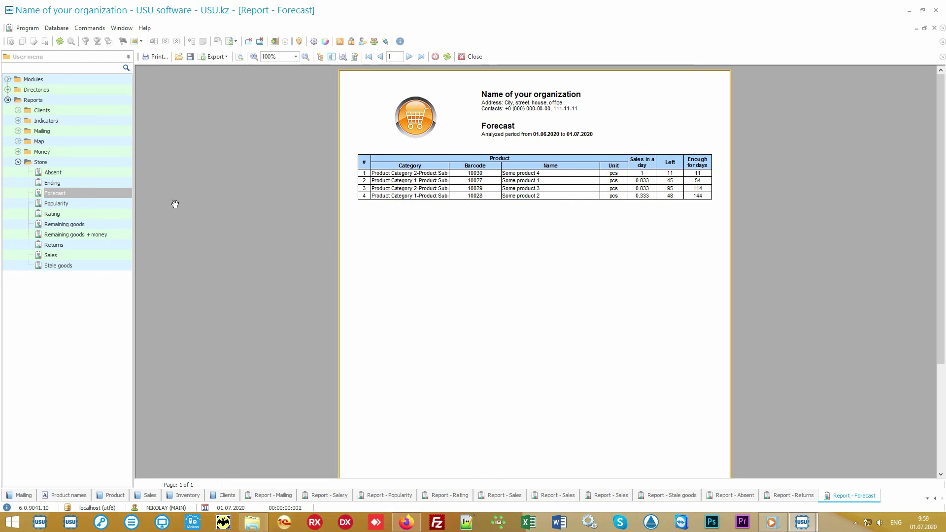
double_click(105, 182)
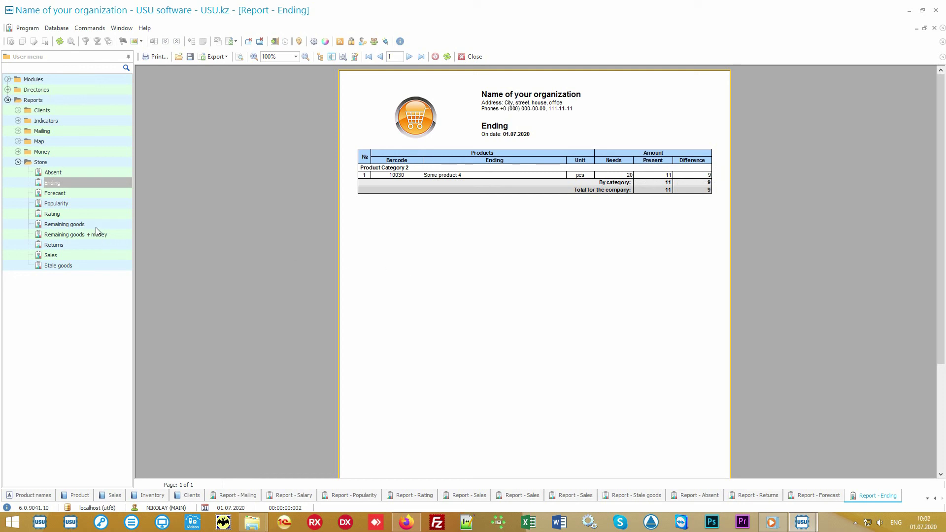
Run the Remaining goods report for 01.07.2020: 221 initial, 2 expense, 219 final
left_click(79, 224)
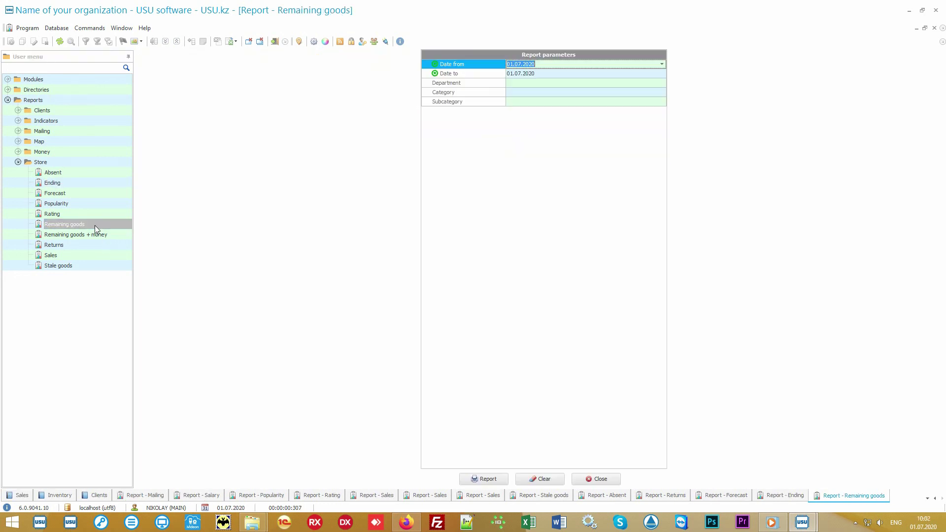
left_click(488, 479)
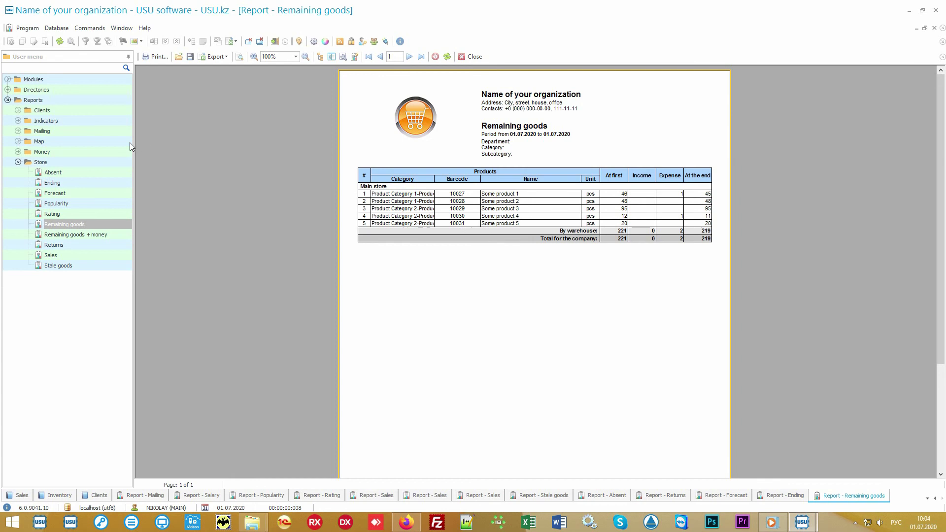
Expand the Money reports folder, Articles through Stores, and collapse the Store reports folder
double_click(93, 152)
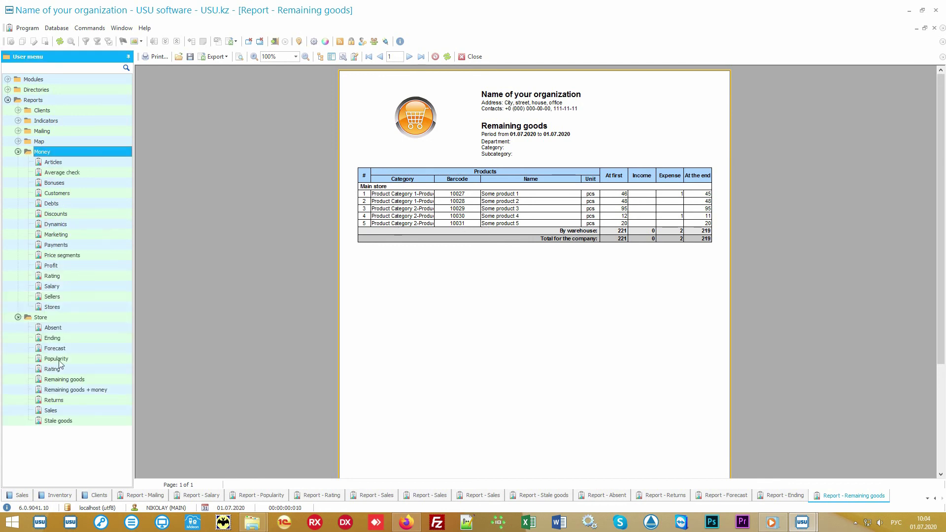
left_click(32, 321)
double_click(32, 319)
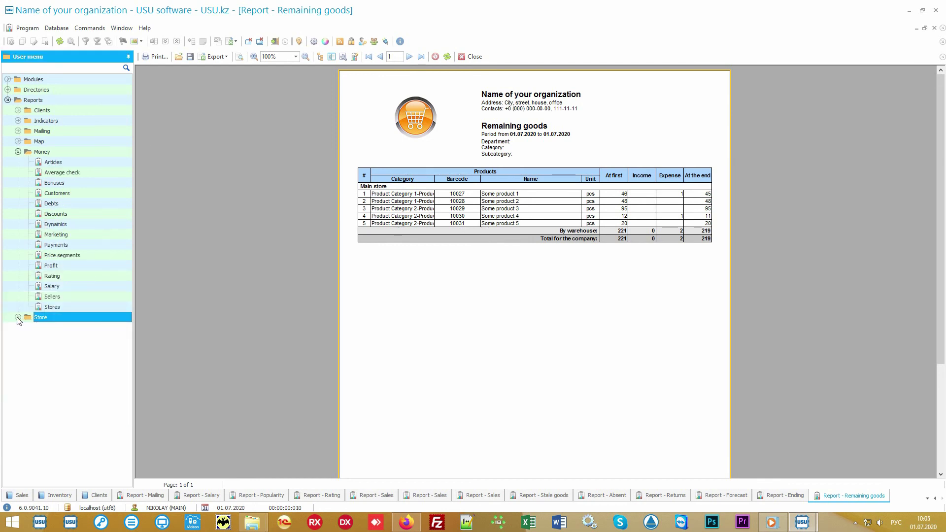
left_click(74, 154)
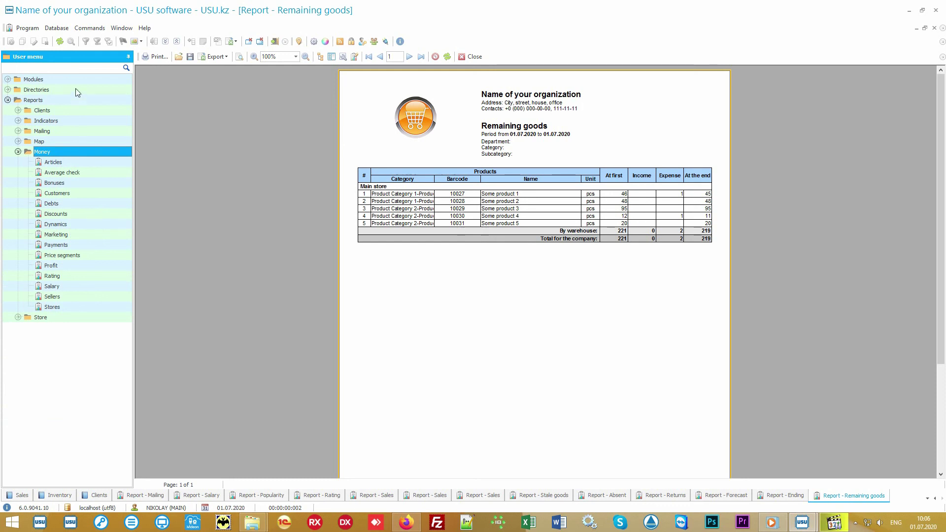
Open the Directories > Money > Financial items directory, then the Articles report parameters for 01.01.2010–31.12.2020
double_click(75, 88)
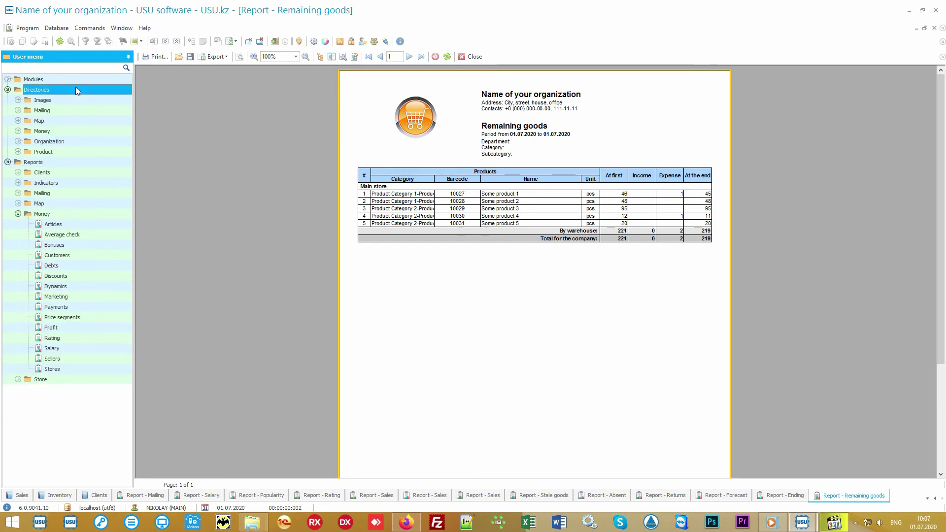
double_click(67, 131)
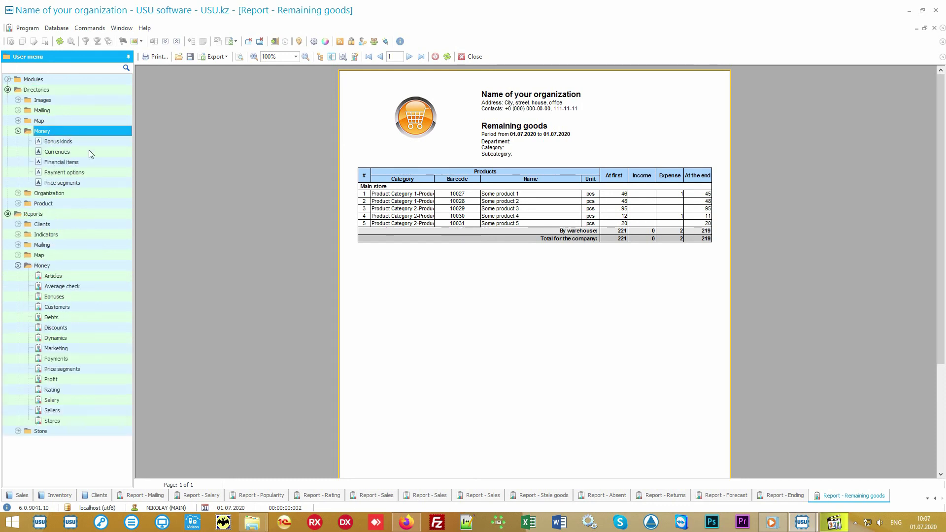
double_click(92, 162)
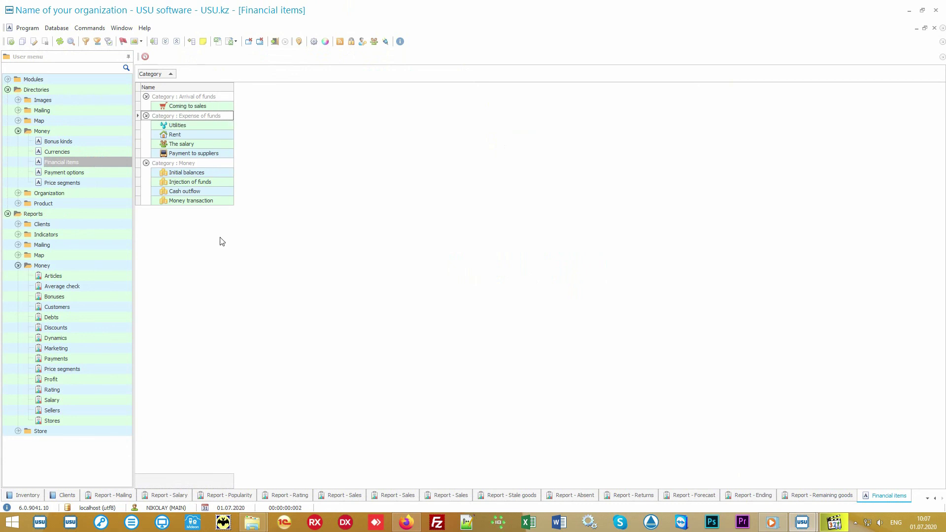
double_click(89, 276)
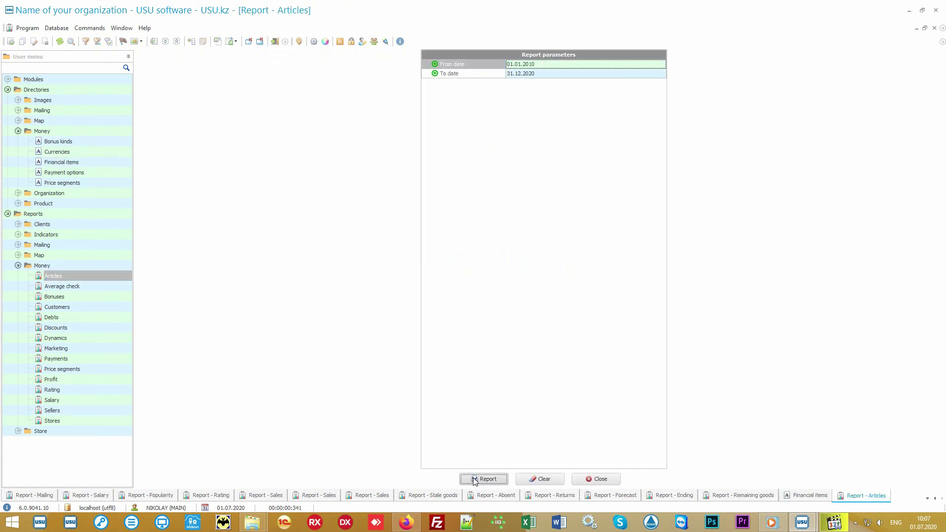
Run the Articles report for 2010–2020: expenses 74 000.00 led by Rent, income 11 150.00
left_click(477, 478)
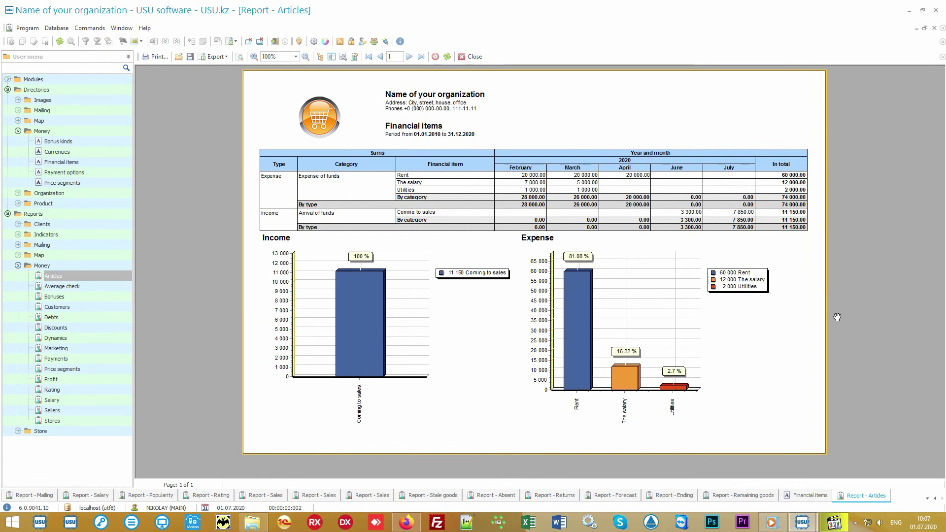
key("alt+shift")
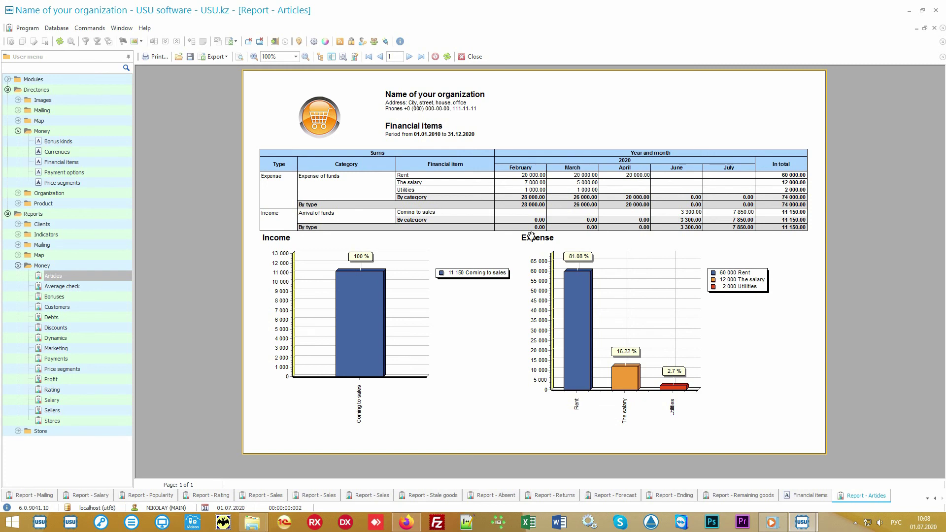
mouse_move(707, 252)
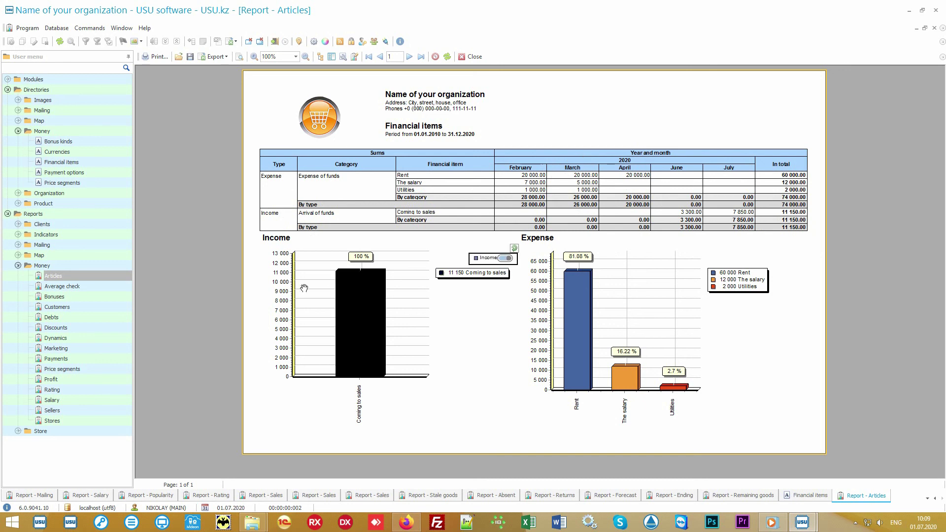
Run the Average check report for 2010–2020: two sales dates, total 11 150.00, average 796.43
left_click(86, 285)
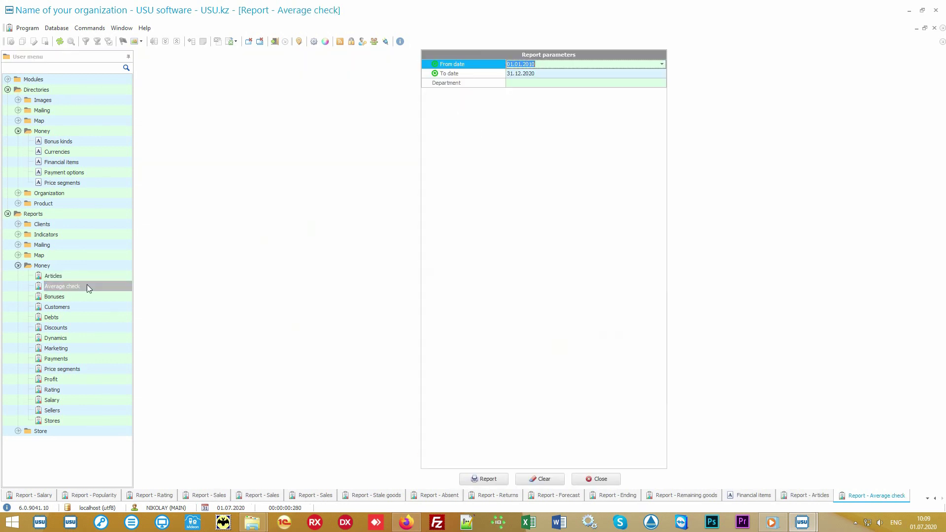
left_click(502, 479)
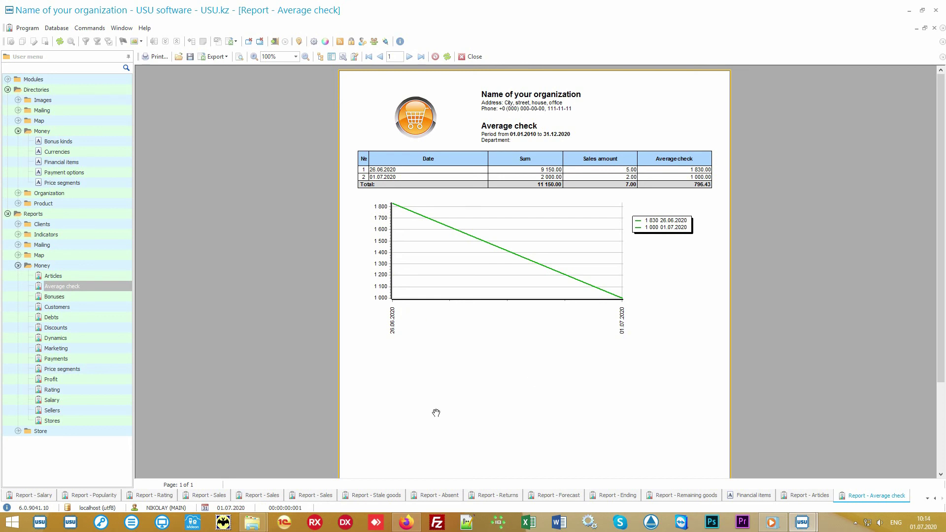
Run the Price segments report: 8 sales totalling 13 750.00, 65.09% in the 2000–5000 range
left_click(102, 369)
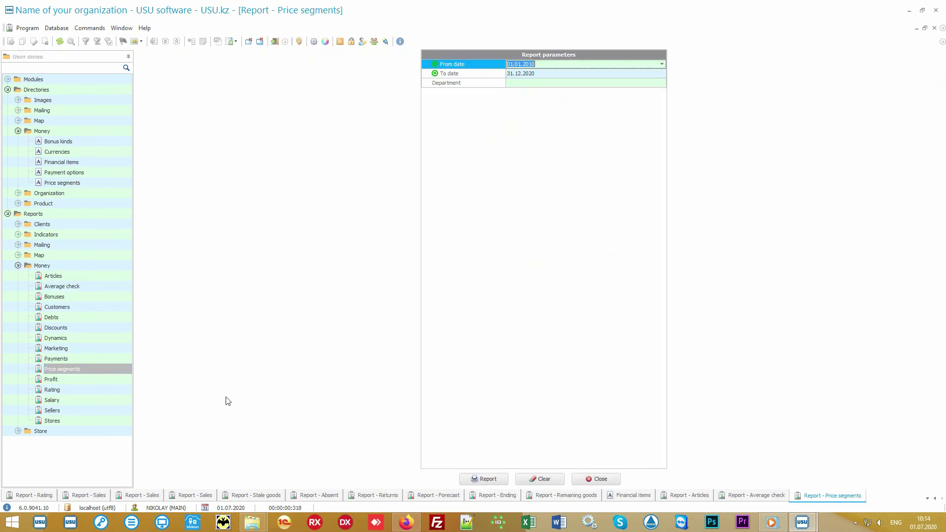
left_click(485, 477)
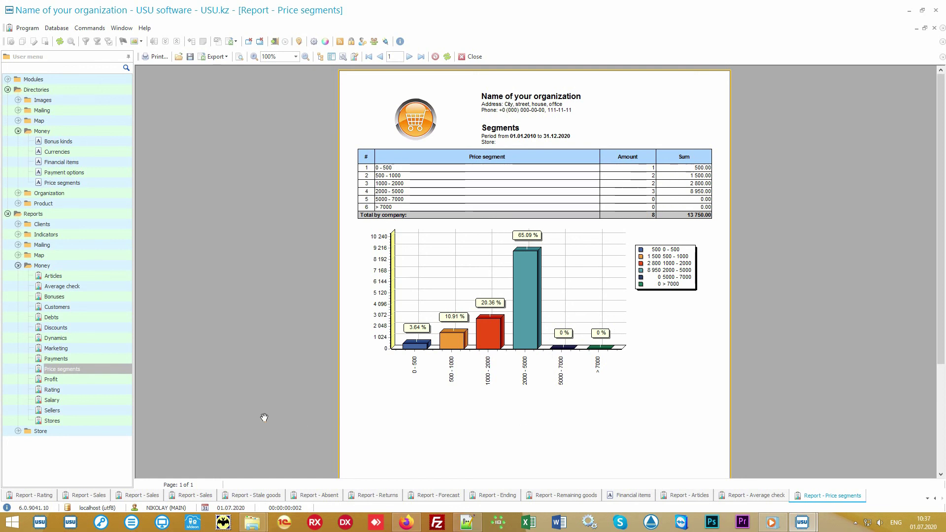
Run the Money Rating report for 2010–2020, listing two 10% off clients totalling 10 150.00
left_click(90, 390)
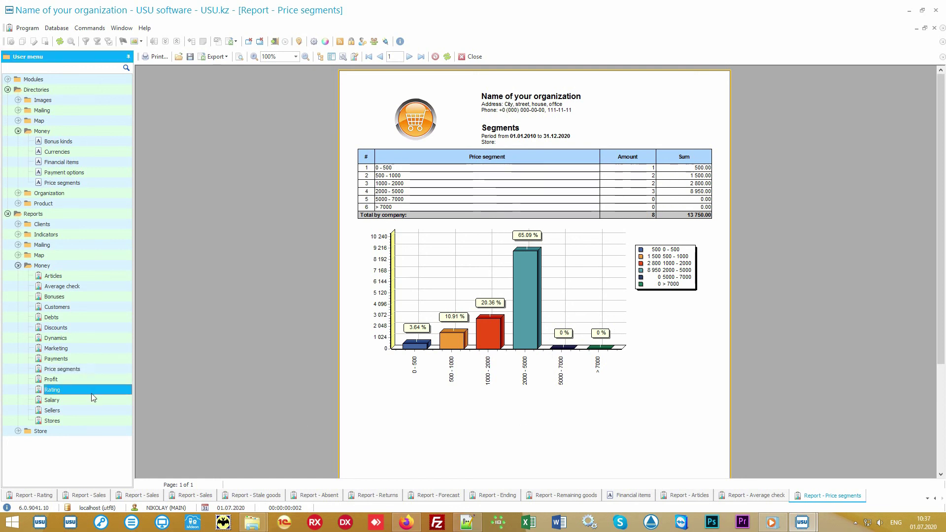
double_click(95, 390)
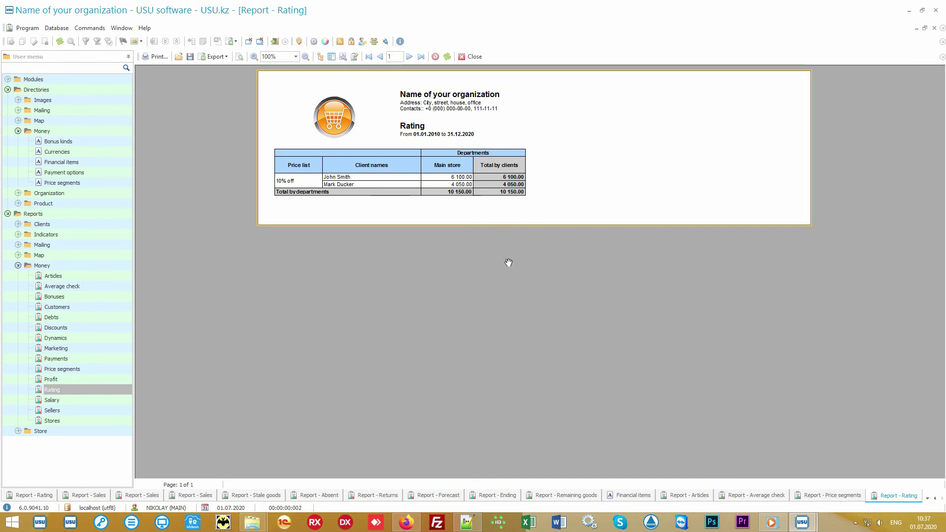
Run the Marketing report, then the Stores report: Main store 11 150.00, Branch 1 1 100.00
left_click(93, 348)
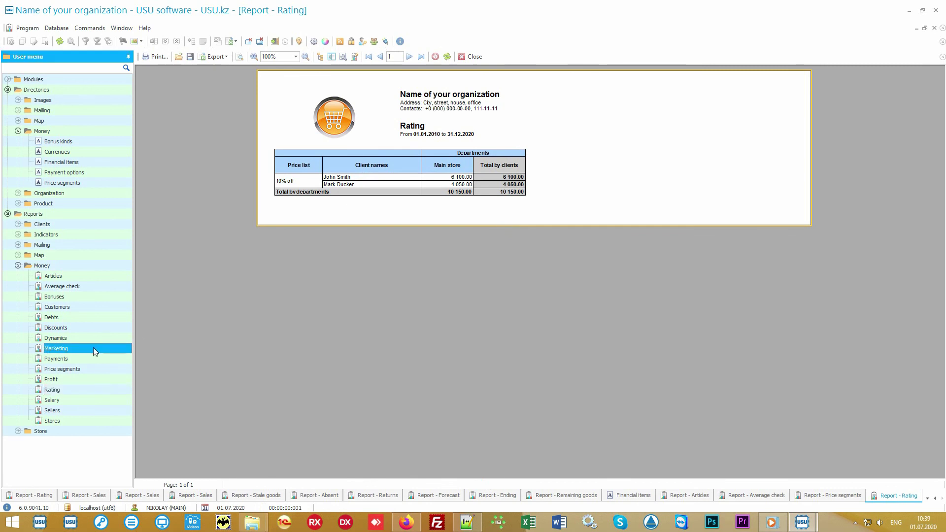
left_click(474, 479)
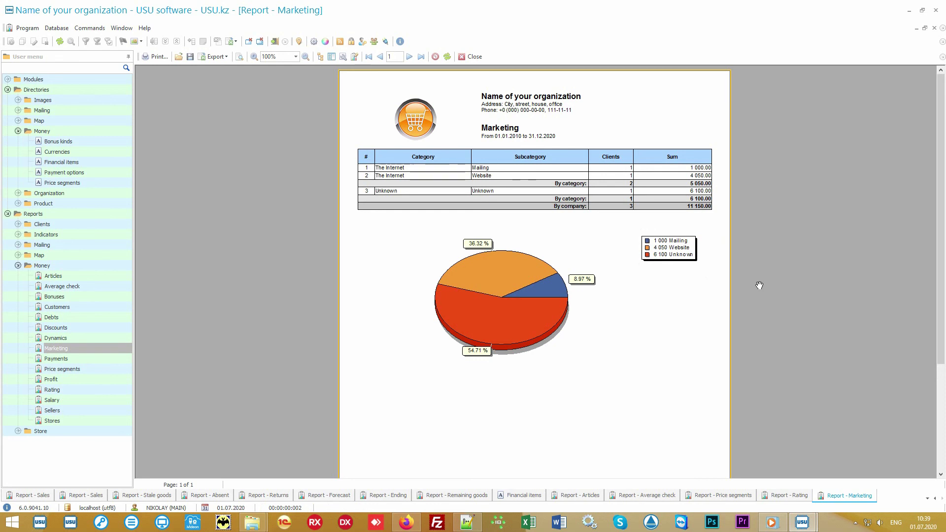
left_click(96, 419)
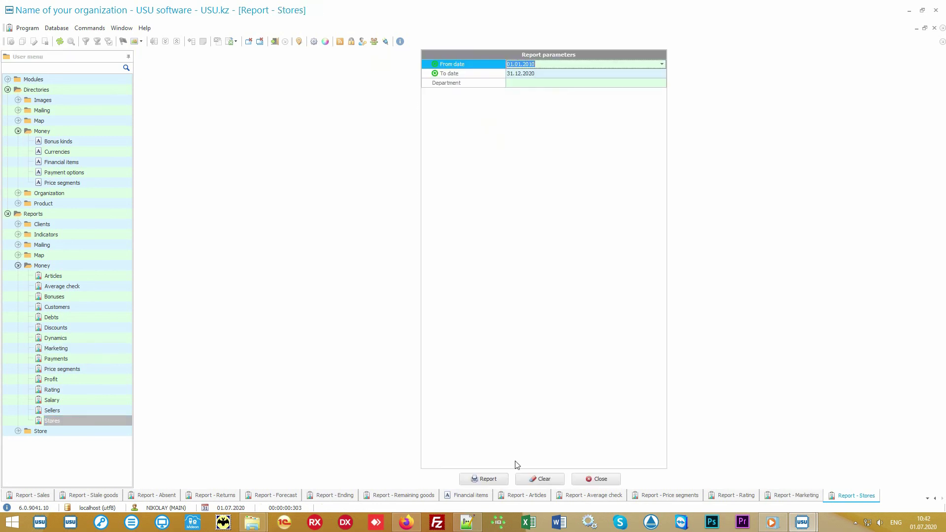
left_click(488, 481)
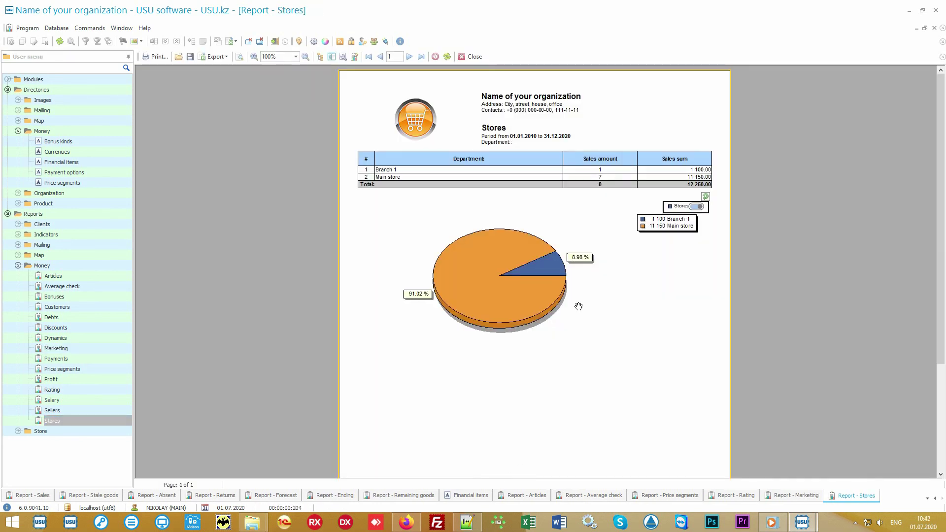
Run the Sellers report (total 12 250.00), then the Salary report for 2010–2020
left_click(88, 411)
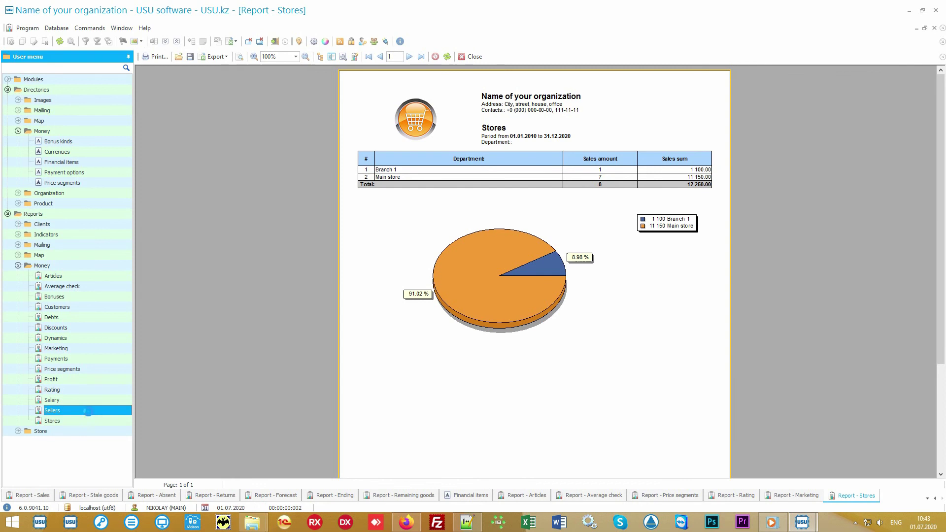
left_click(481, 481)
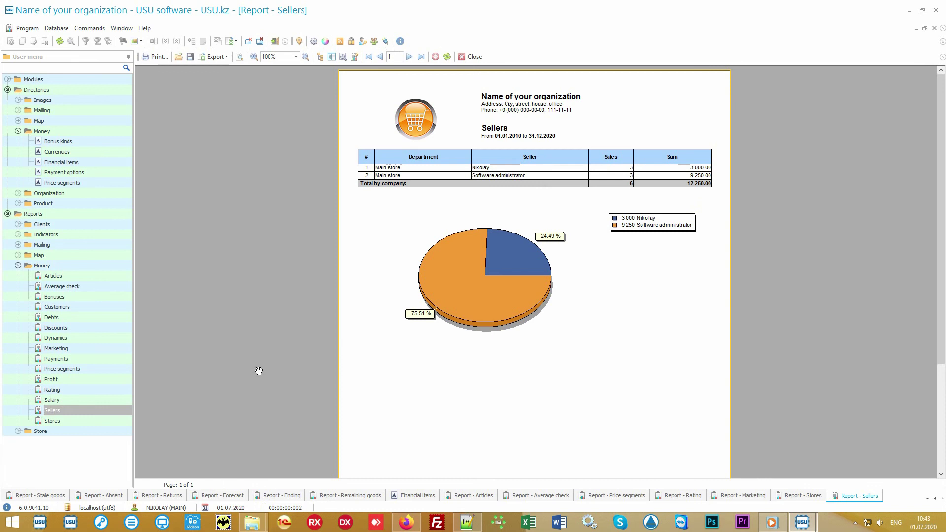
left_click(84, 400)
left_click(482, 479)
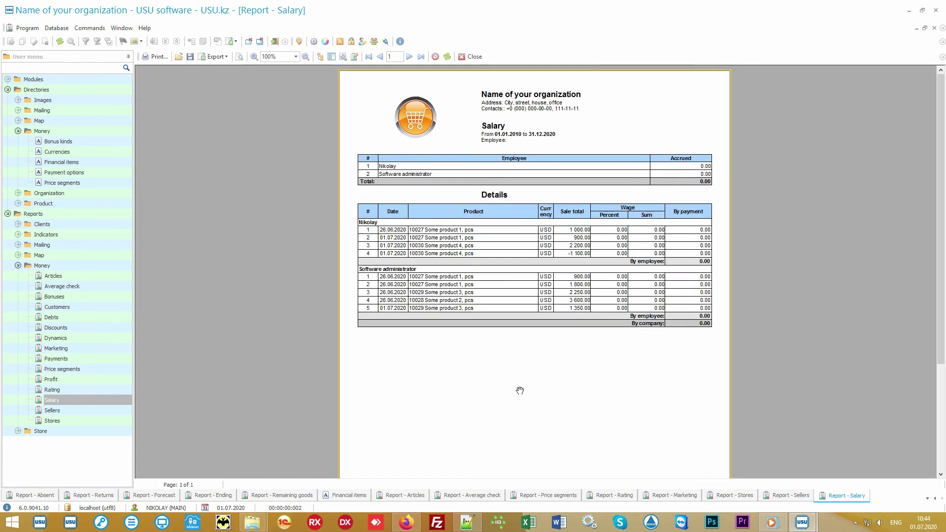
Run the Discounts report for 2010–2020: Cause 1 675.00, Cause 2 200.00, total 875.00
left_click(108, 326)
left_click(485, 477)
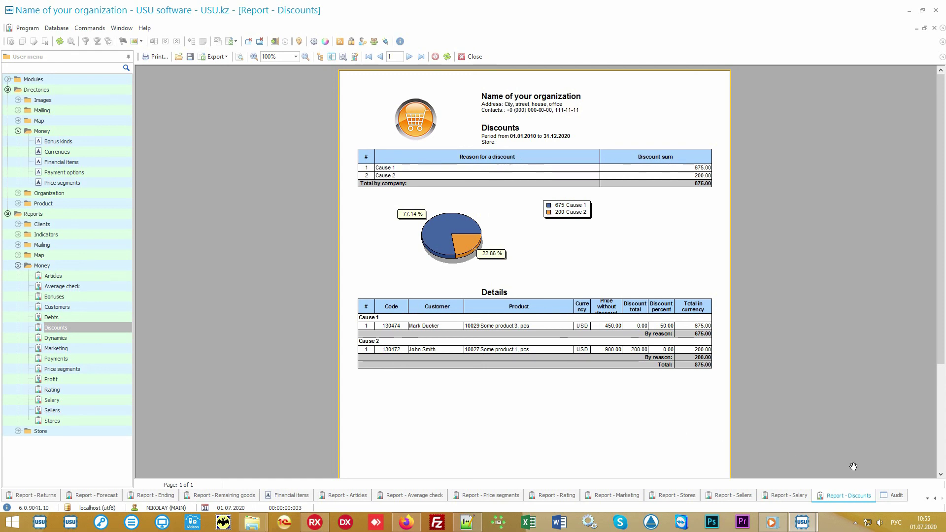
Switch to the Audit log to review the recorded actions
left_click(895, 496)
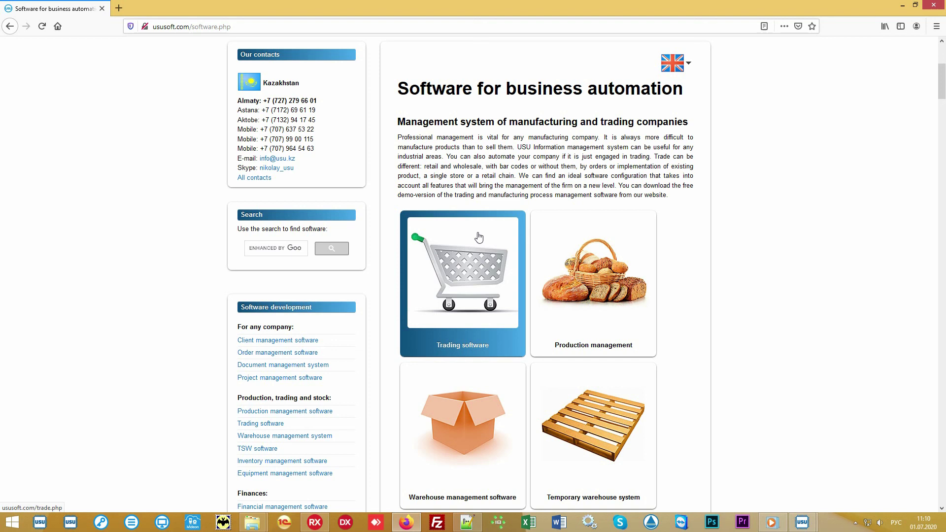
Show the ususoft.com software prices in US dollar - USD, giving a final total of 60
scroll(478, 237, "up", 5)
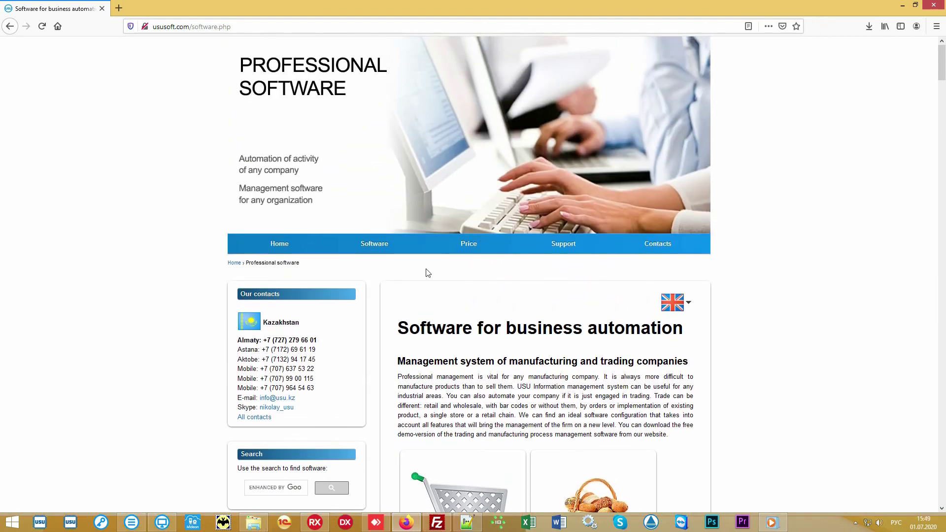
left_click(461, 250)
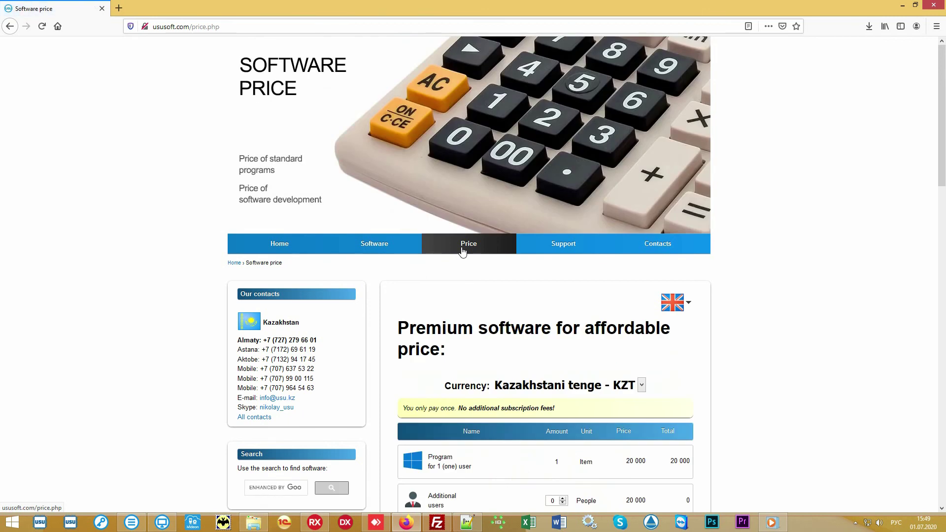
scroll(788, 323, "down", 5)
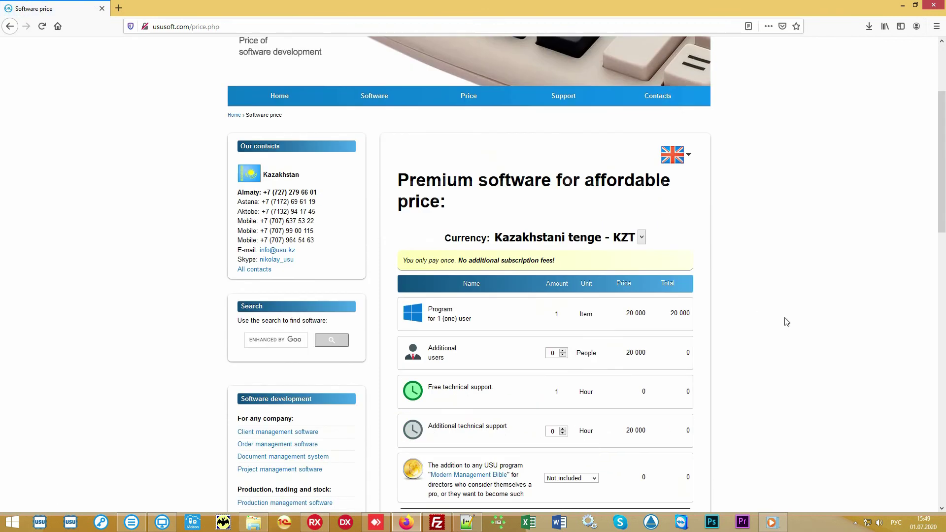
left_click(642, 134)
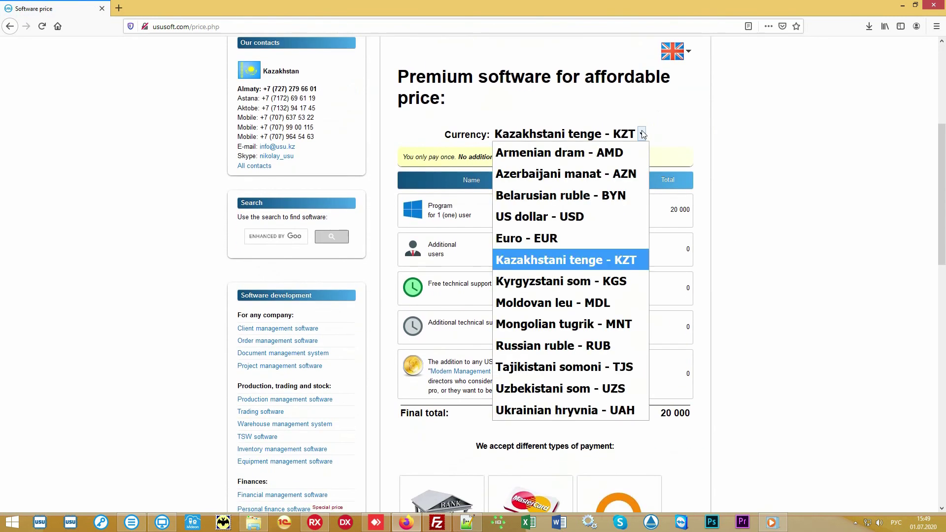
left_click(572, 217)
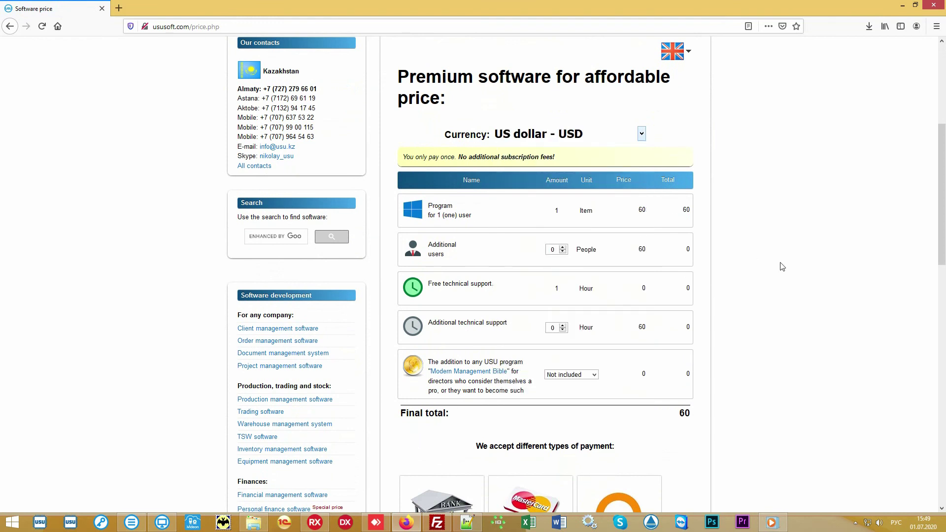
left_click_drag(673, 417, 694, 415)
left_click(659, 417)
scroll(805, 259, "down", 2)
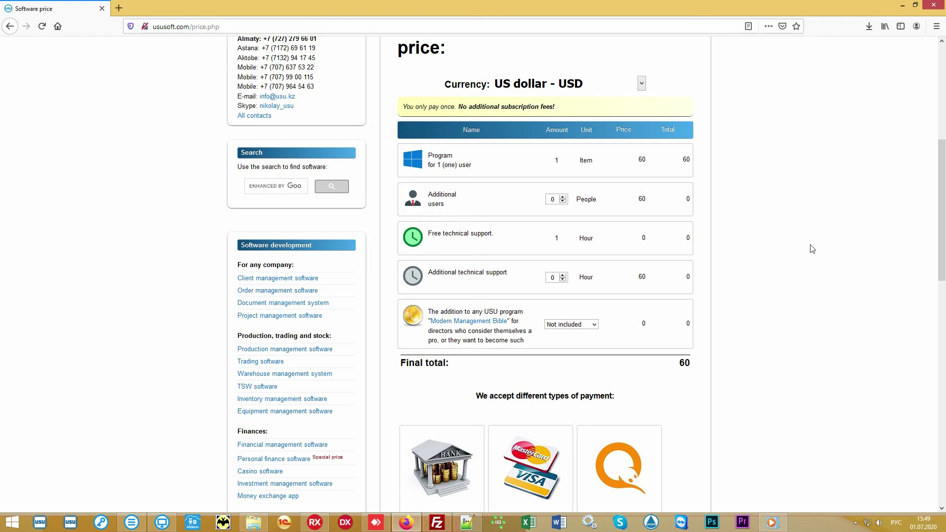
scroll(813, 249, "up", 6)
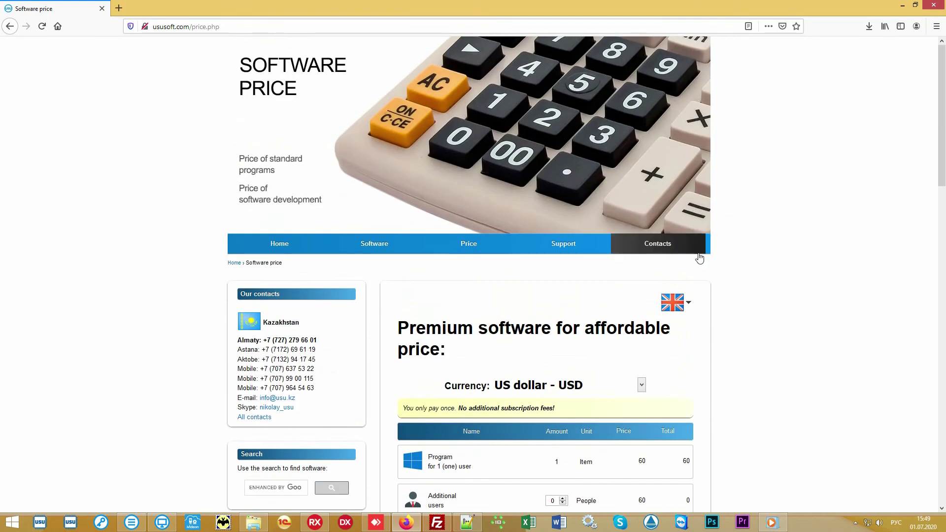
Open Contact details and browse the country contacts from Armenia to Ukraine
left_click(668, 247)
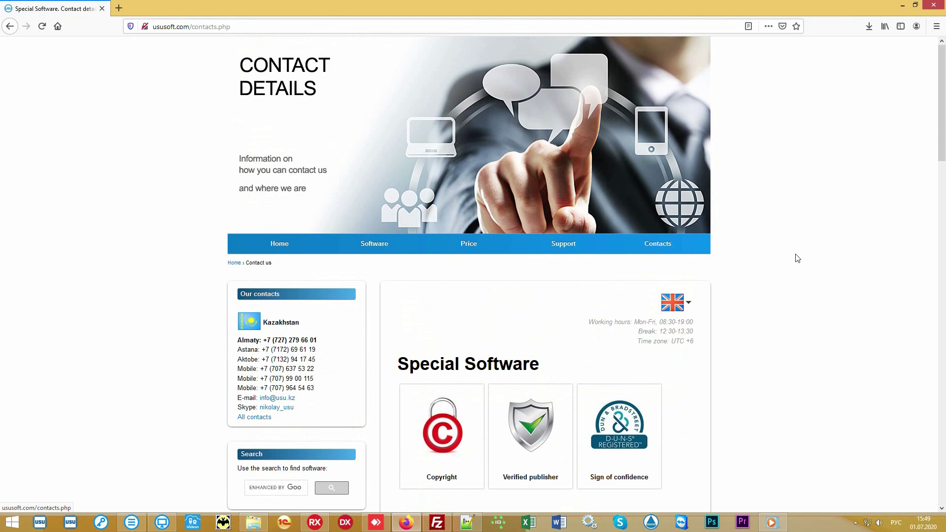
scroll(806, 259, "down", 7)
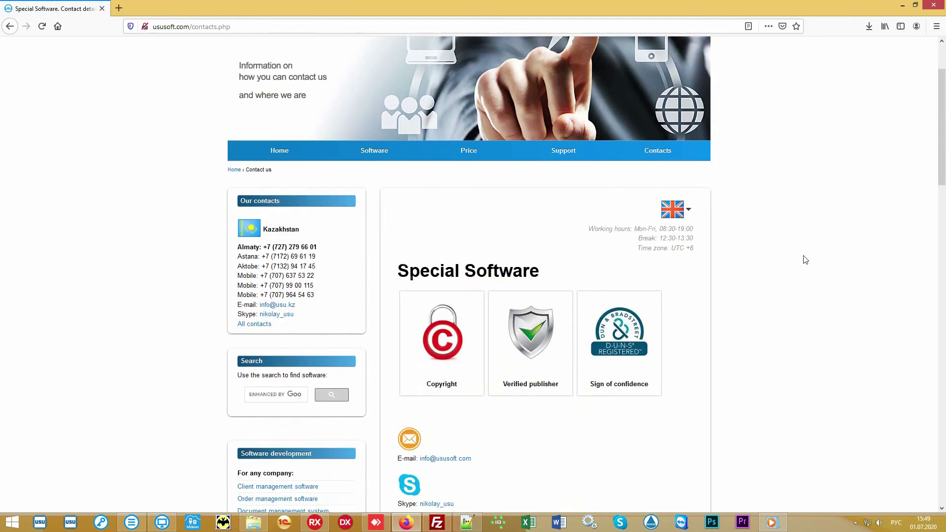
scroll(804, 259, "down", 6)
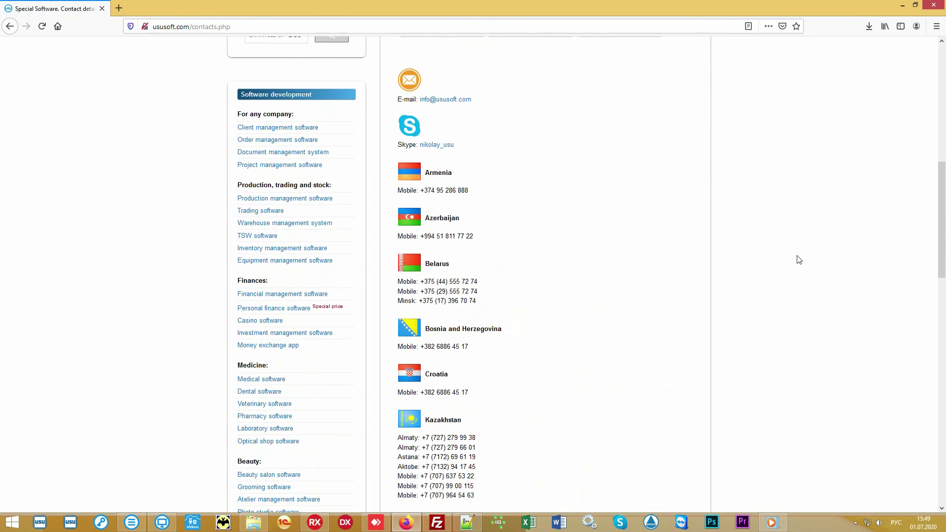
scroll(791, 260, "down", 6)
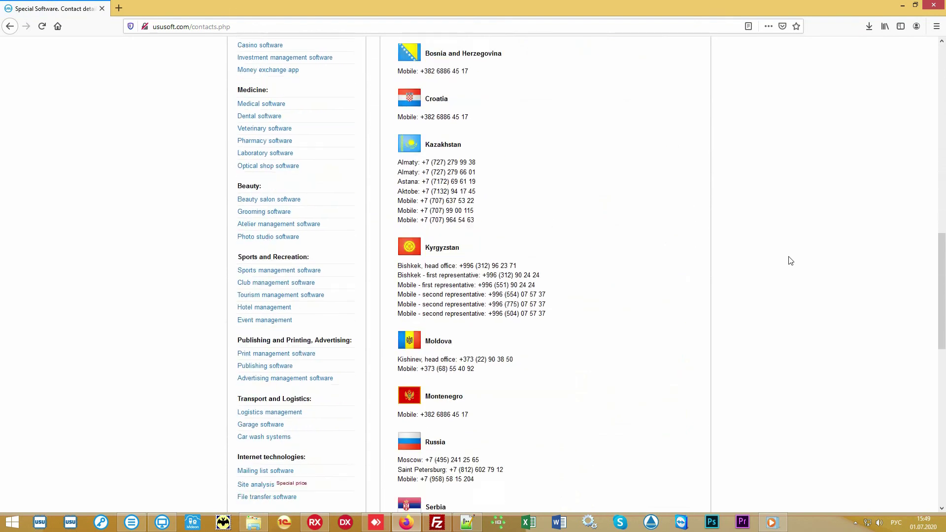
scroll(782, 258, "down", 4)
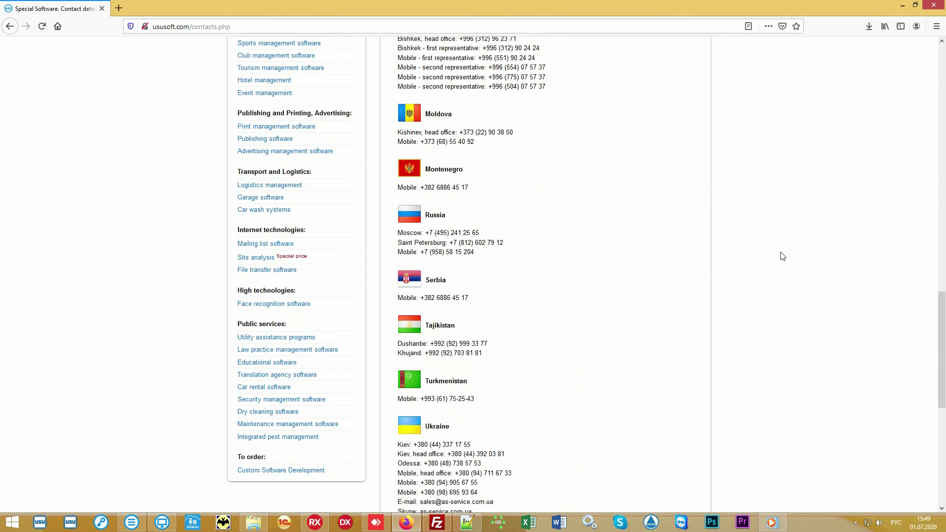
scroll(783, 256, "up", 10)
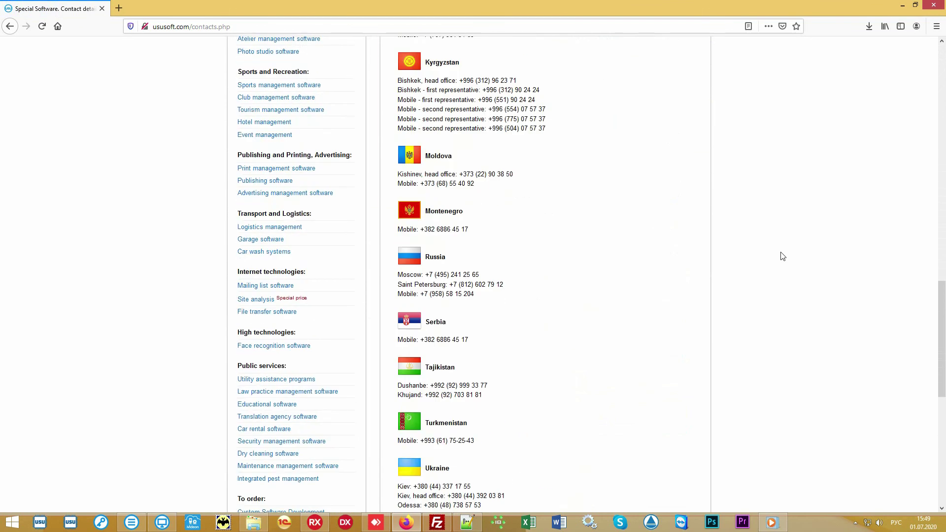
scroll(783, 256, "up", 10)
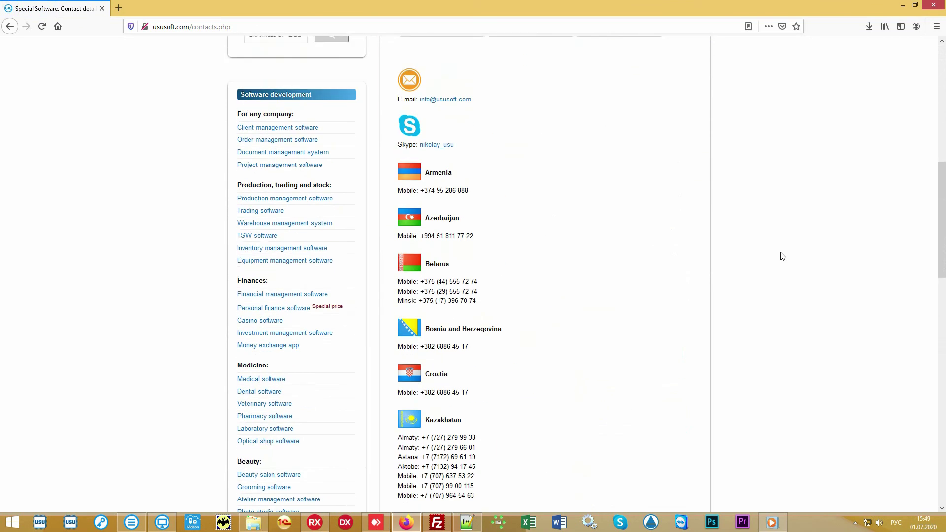
scroll(782, 256, "up", 2)
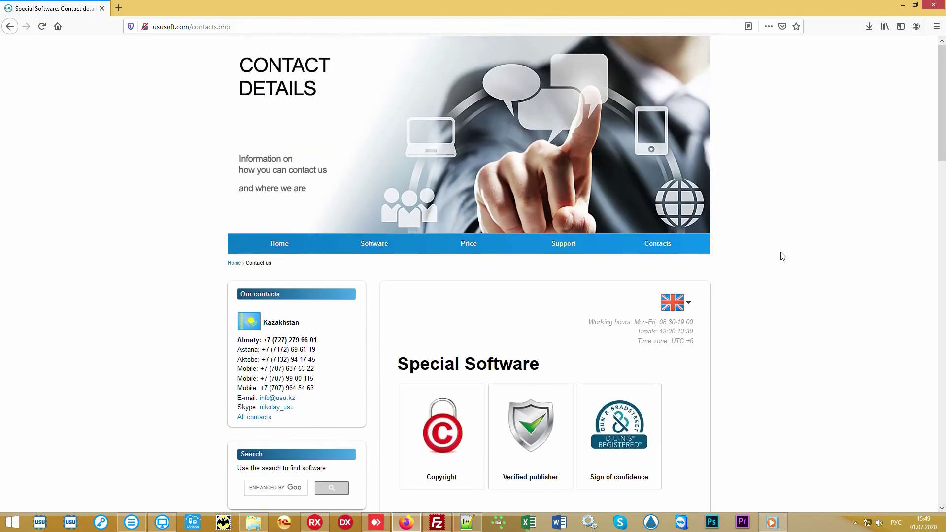